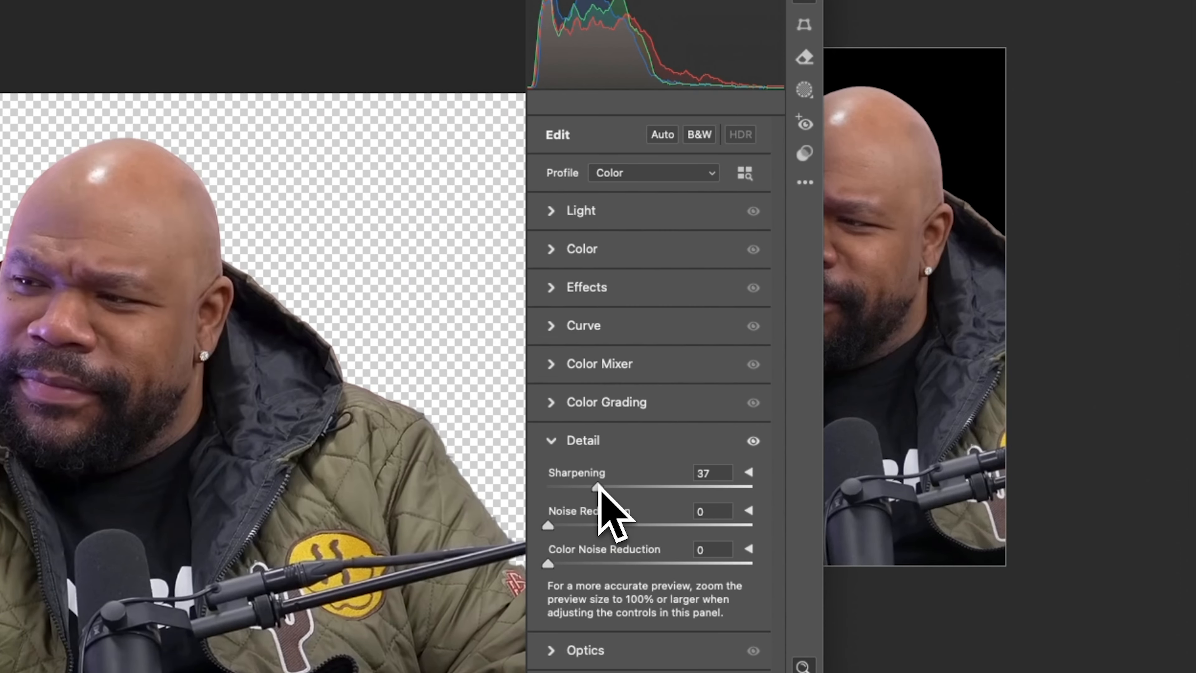
Step: Fine-tune the Camera Raw filter on the bald man's cutout: adjust sharpening and the Light settings, and slightly raise Clarity and Texture
{"action": "left_click_drag", "start_coordinate": [598, 486], "coordinate": [585, 481]}
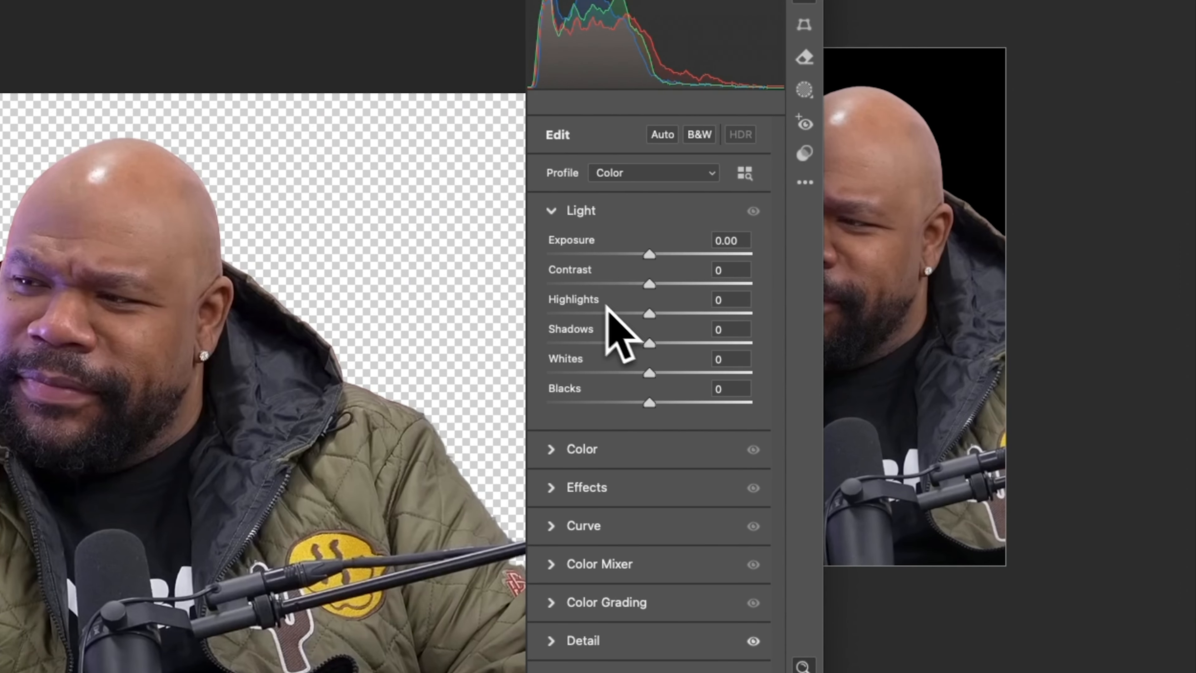
{"action": "left_click_drag", "start_coordinate": [649, 284], "coordinate": [643, 404]}
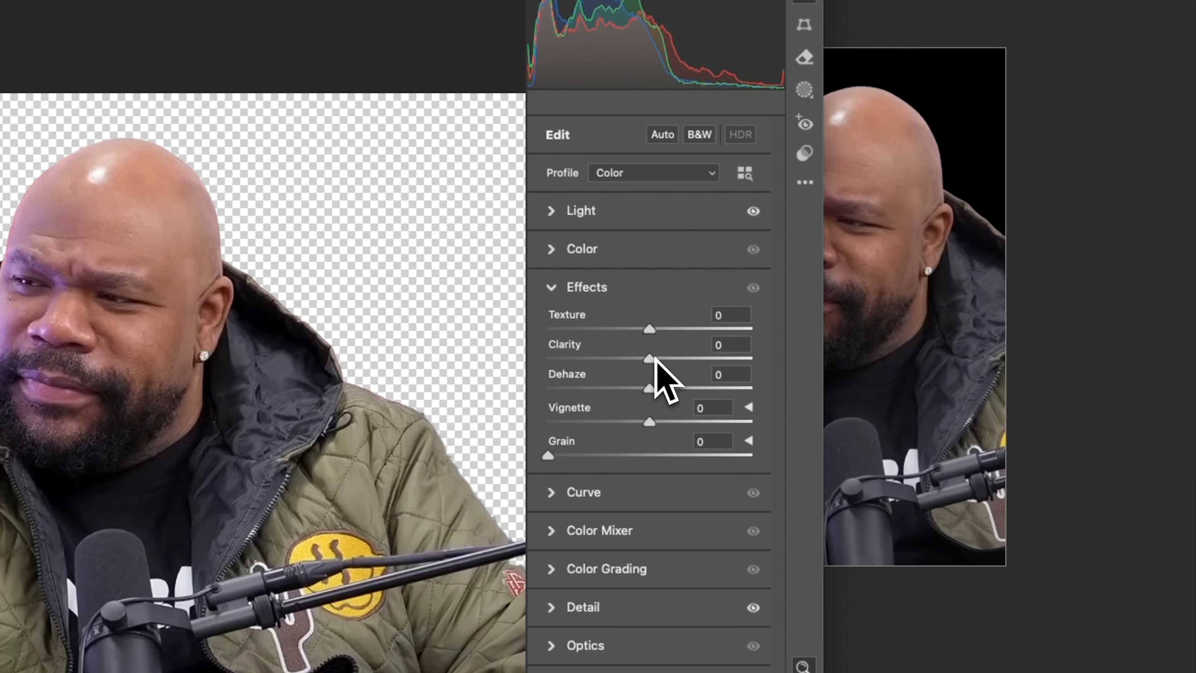
{"action": "left_click_drag", "start_coordinate": [649, 358], "coordinate": [660, 358]}
{"action": "left_click_drag", "start_coordinate": [650, 328], "coordinate": [658, 327]}
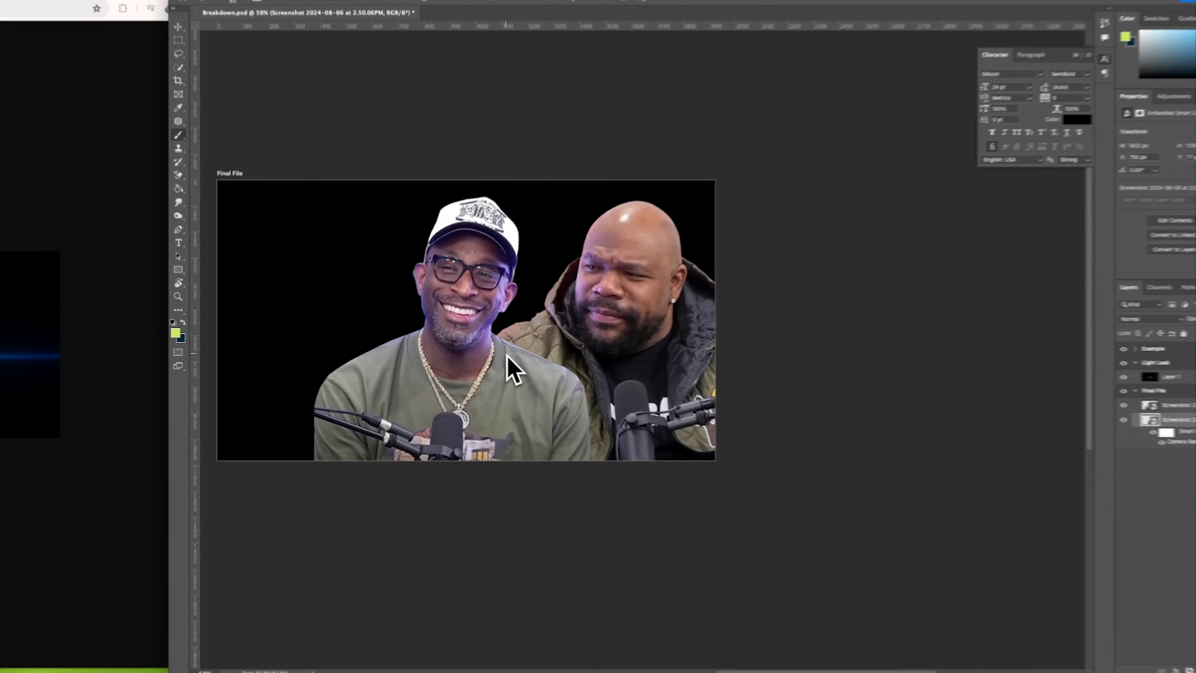
Step: Group the two cutout layers in the Final File artboard and name the group Images
{"action": "key", "text": "super+minus"}
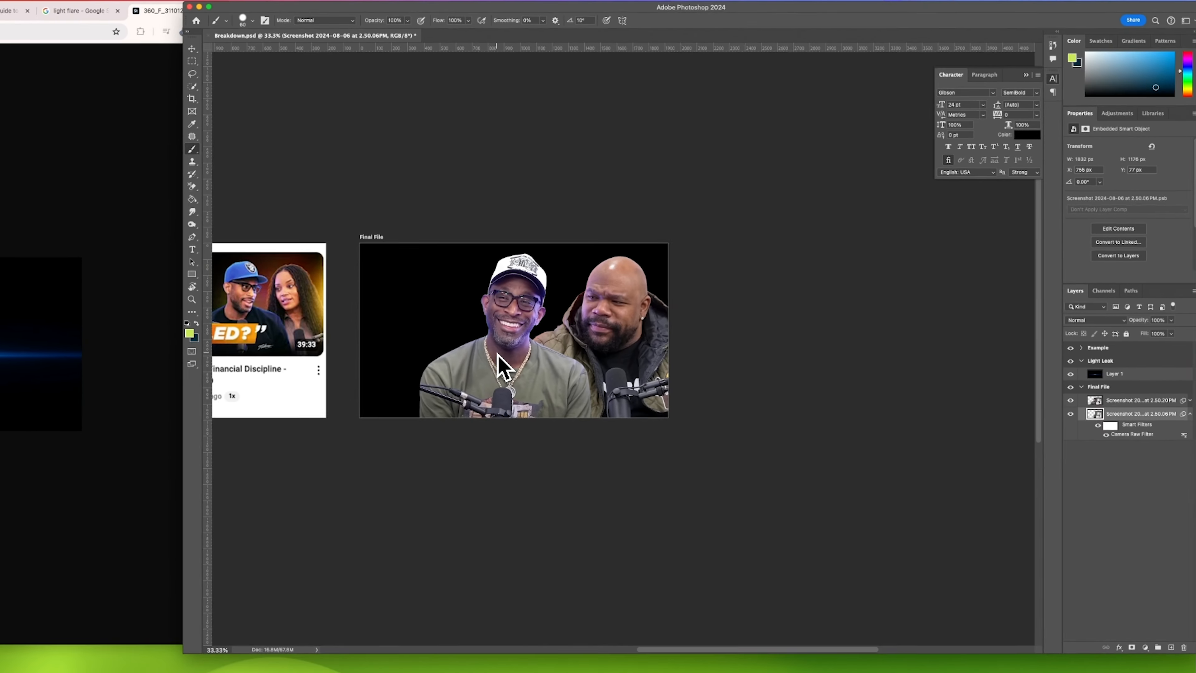
{"action": "key", "text": "super+equal"}
{"action": "key", "text": "super+minus"}
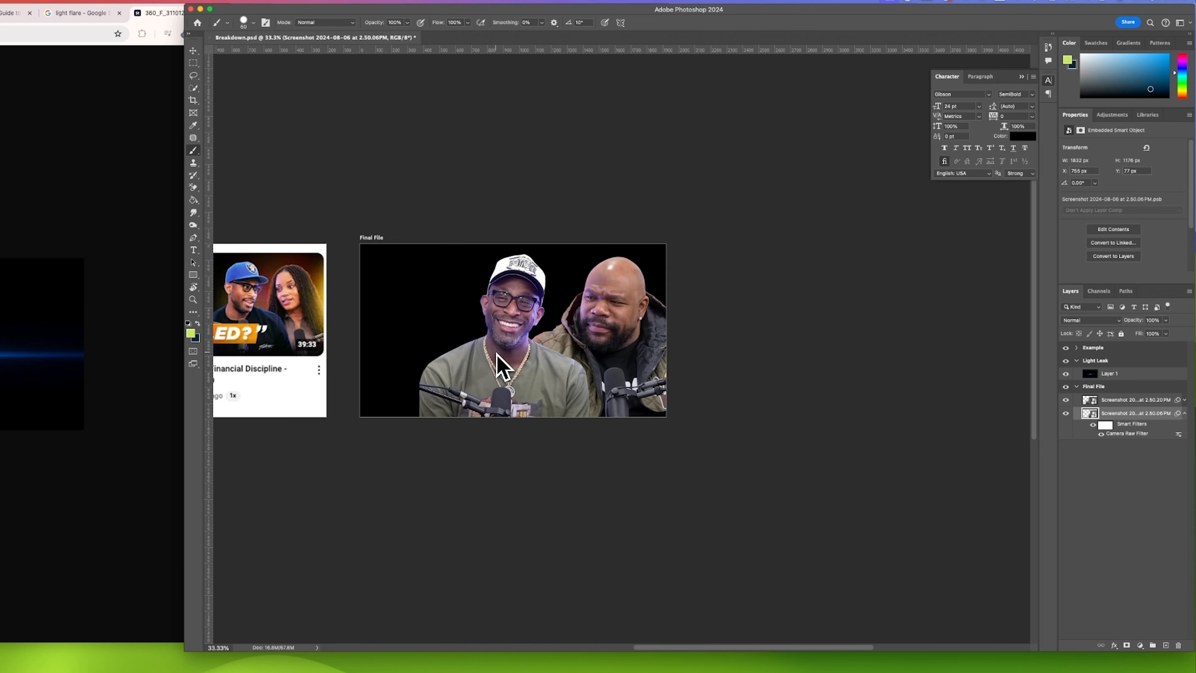
{"action": "scroll", "coordinate": [497, 355], "scroll_direction": "left", "scroll_amount": 5}
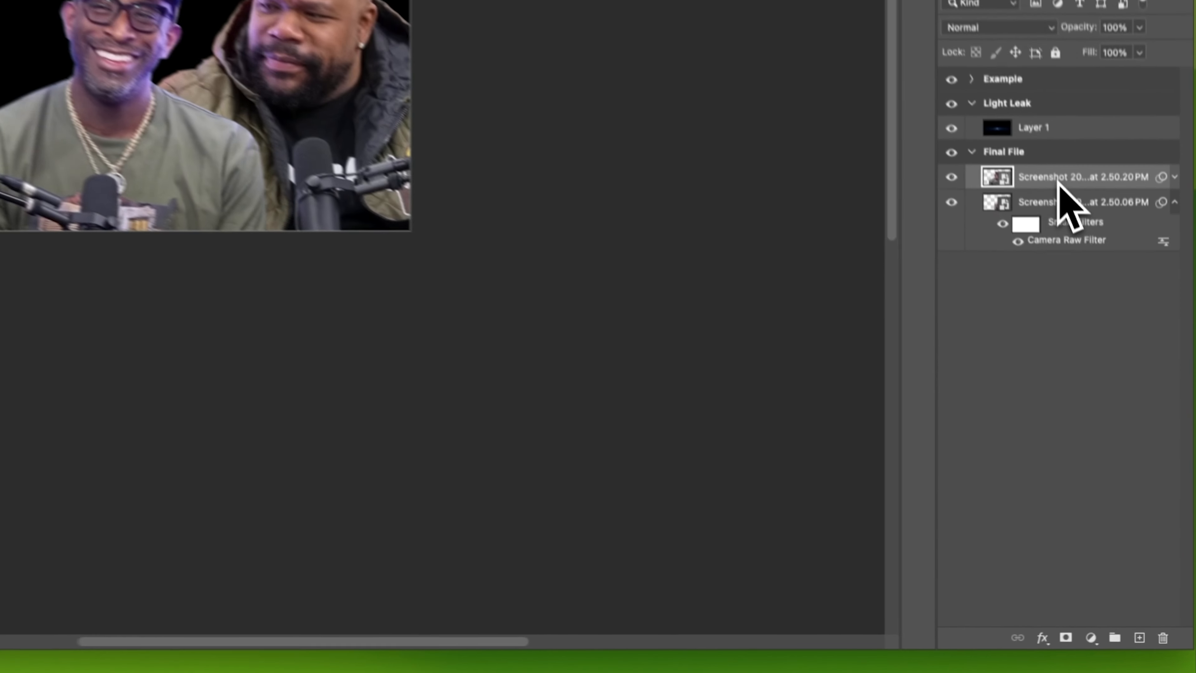
{"action": "key", "text": "super+g"}
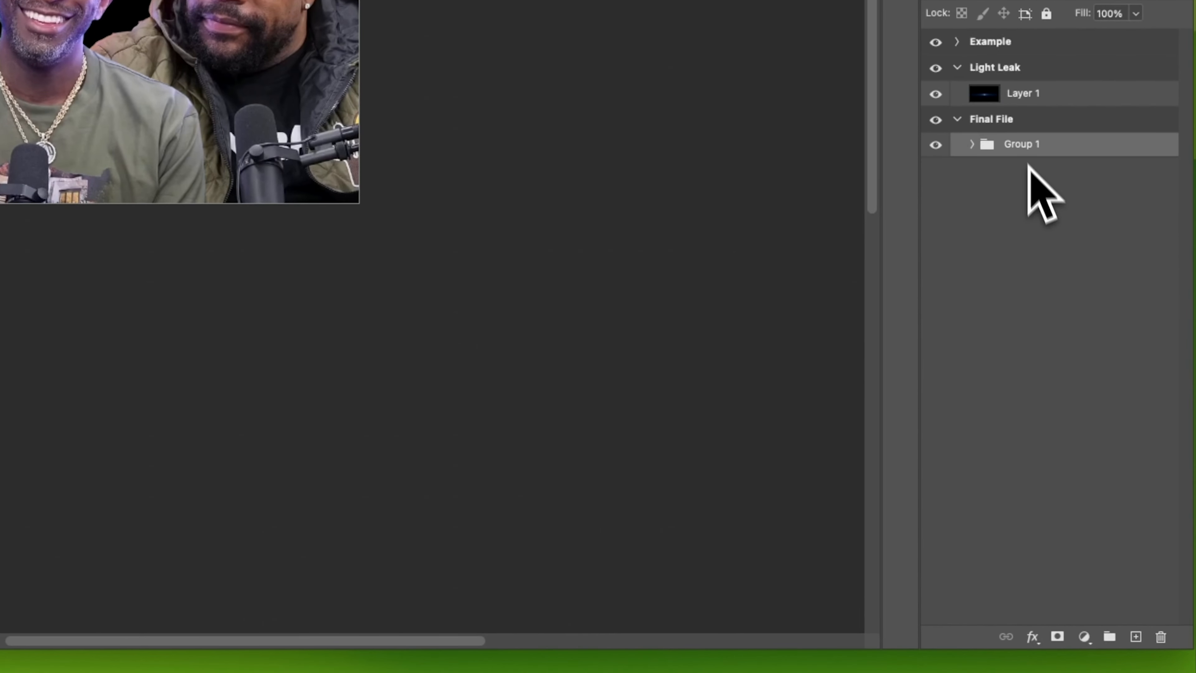
{"action": "double_click", "coordinate": [1021, 145]}
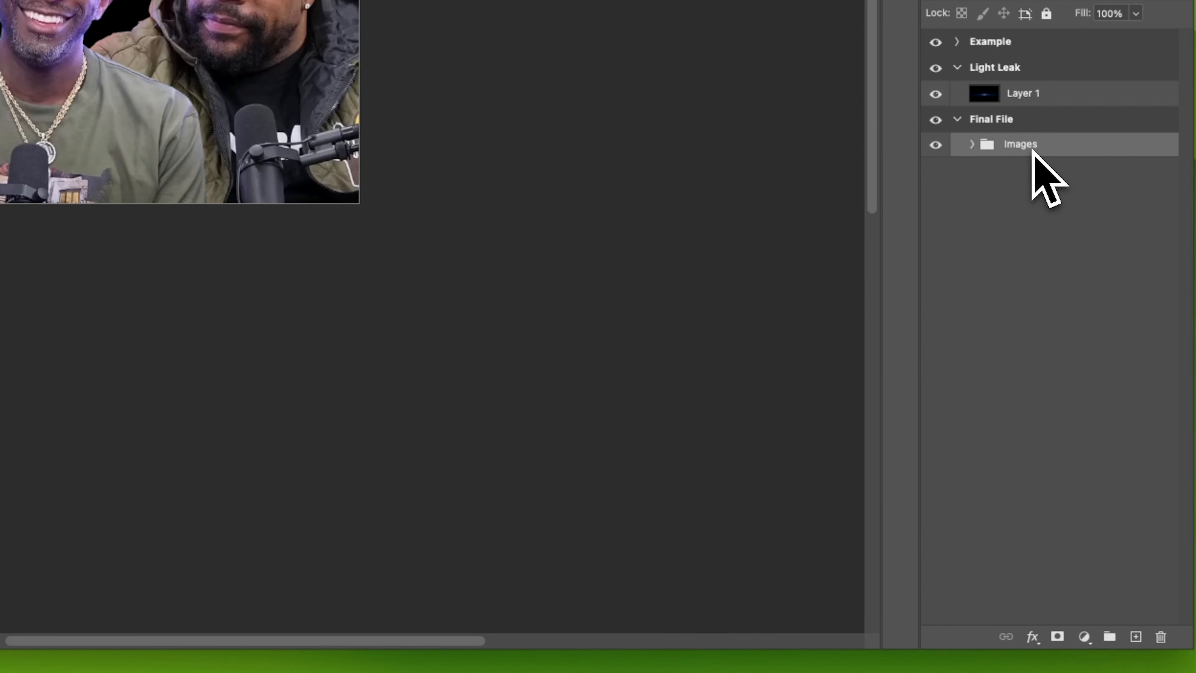
Step: Create a new group with an empty layer above Images, and choose a soft round brush at 1100 px and 0% hardness
{"action": "left_click", "coordinate": [1110, 612]}
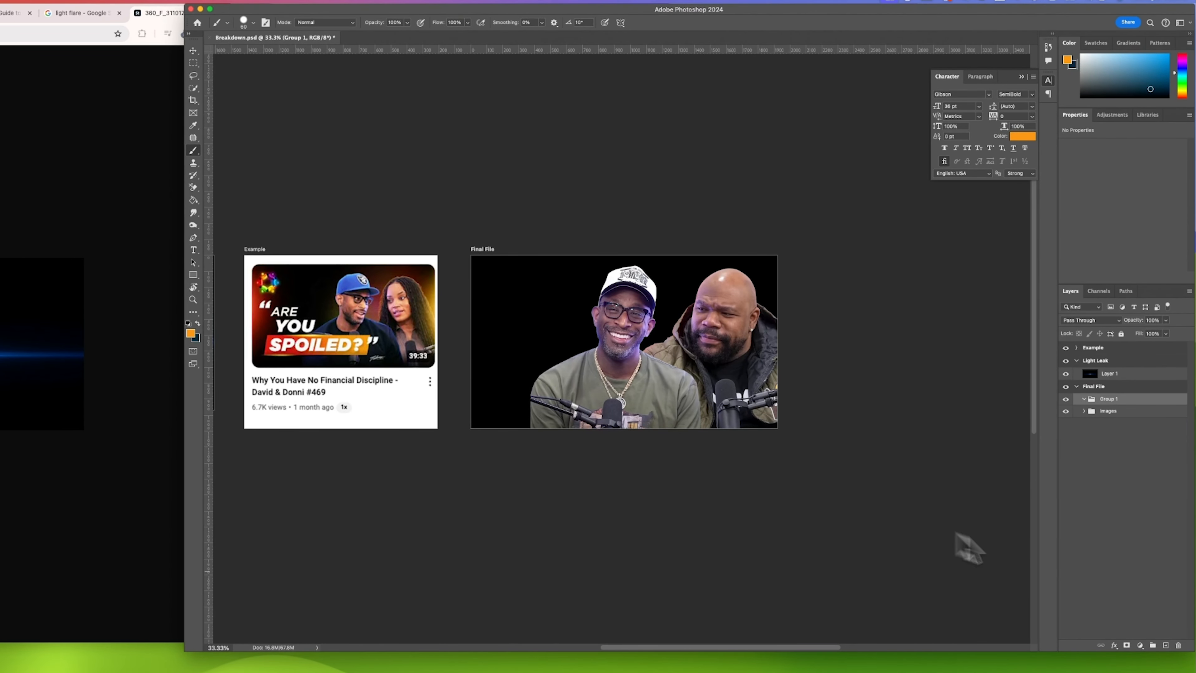
{"action": "left_click", "coordinate": [1165, 644]}
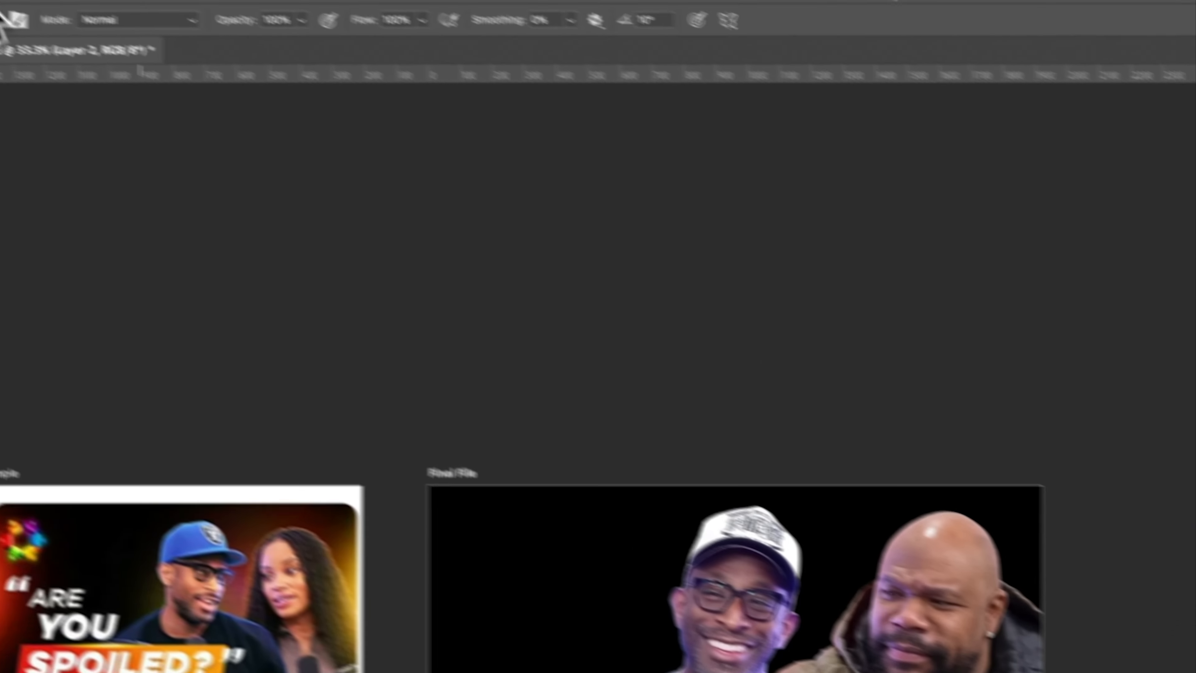
{"action": "left_click", "coordinate": [76, 45]}
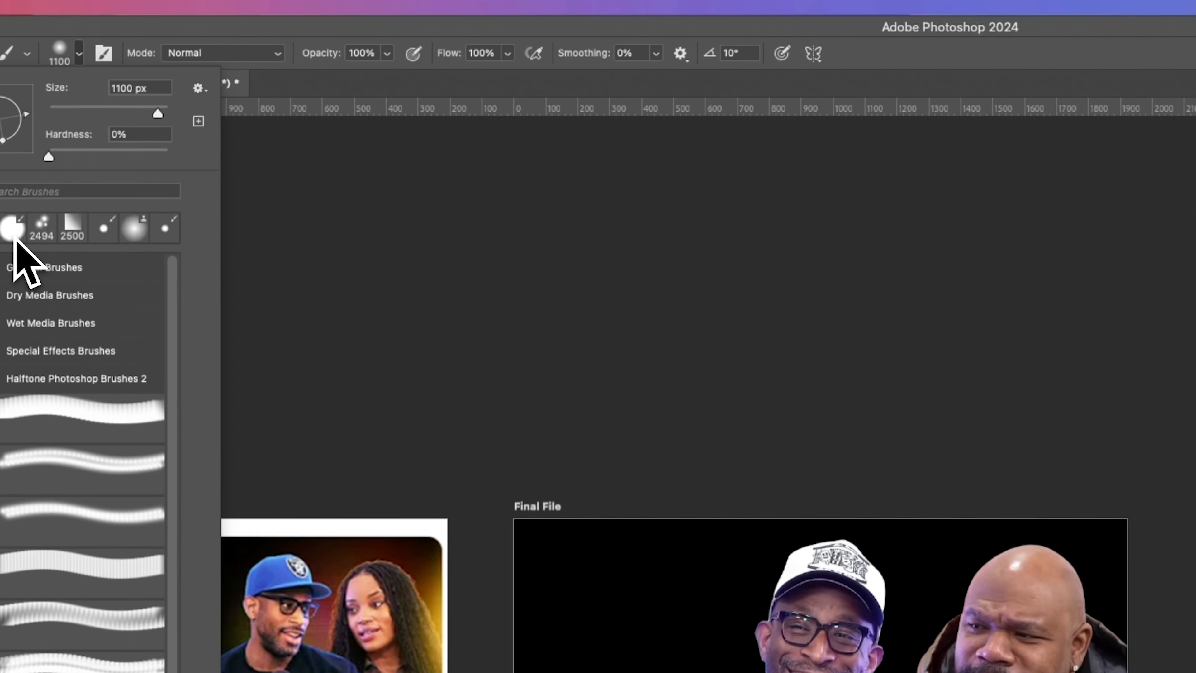
{"action": "left_click", "coordinate": [83, 48]}
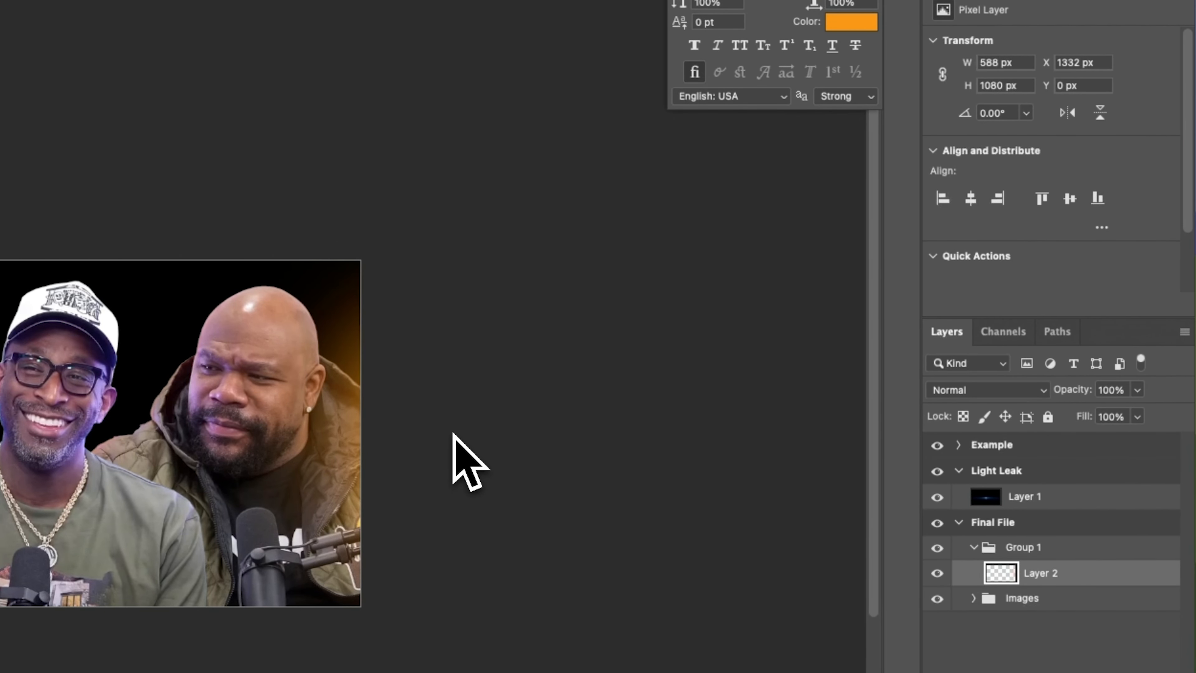
Step: Try a soft orange glow on the artboard edge beside the bald man, and delete its layer
{"action": "left_click", "coordinate": [453, 435]}
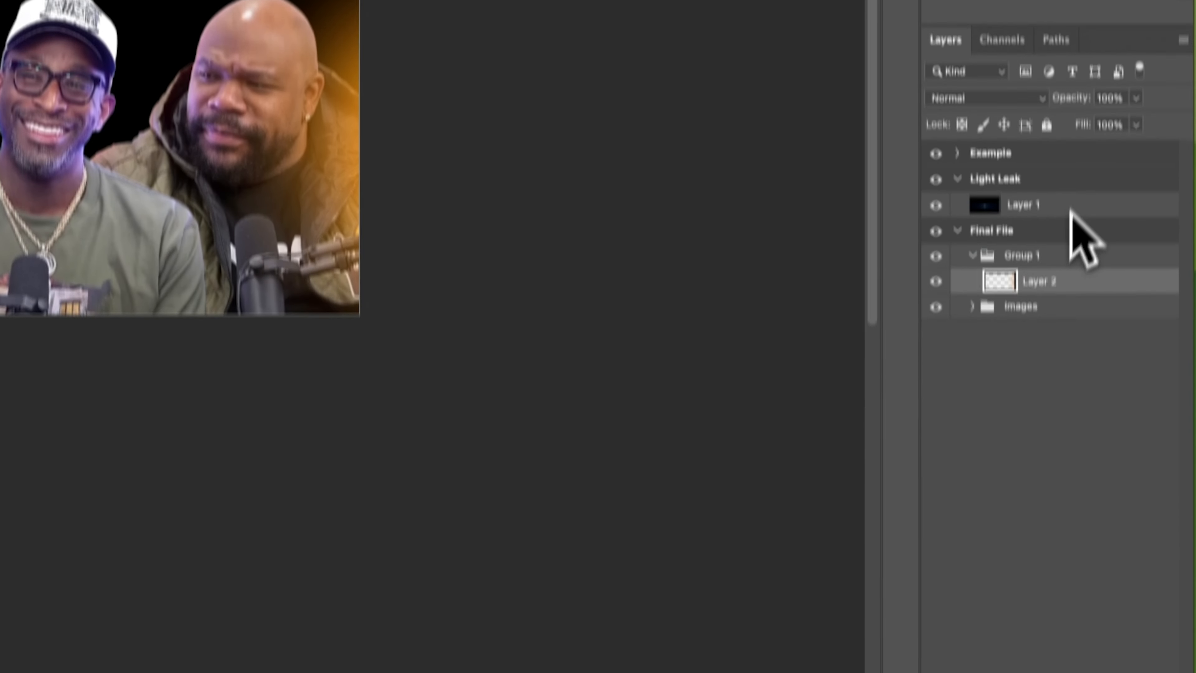
{"action": "key", "text": "Delete"}
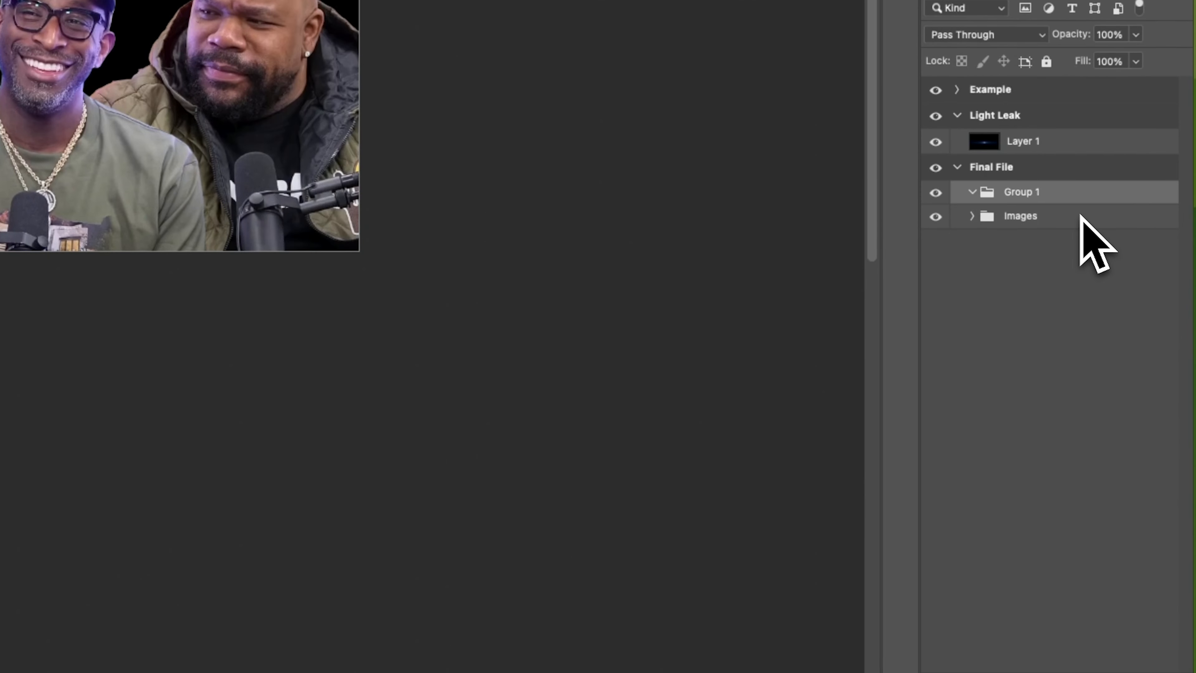
Step: Add a new layer to the empty group above Images and set the foreground color to orange #ff9a16
{"action": "left_click", "coordinate": [1139, 612]}
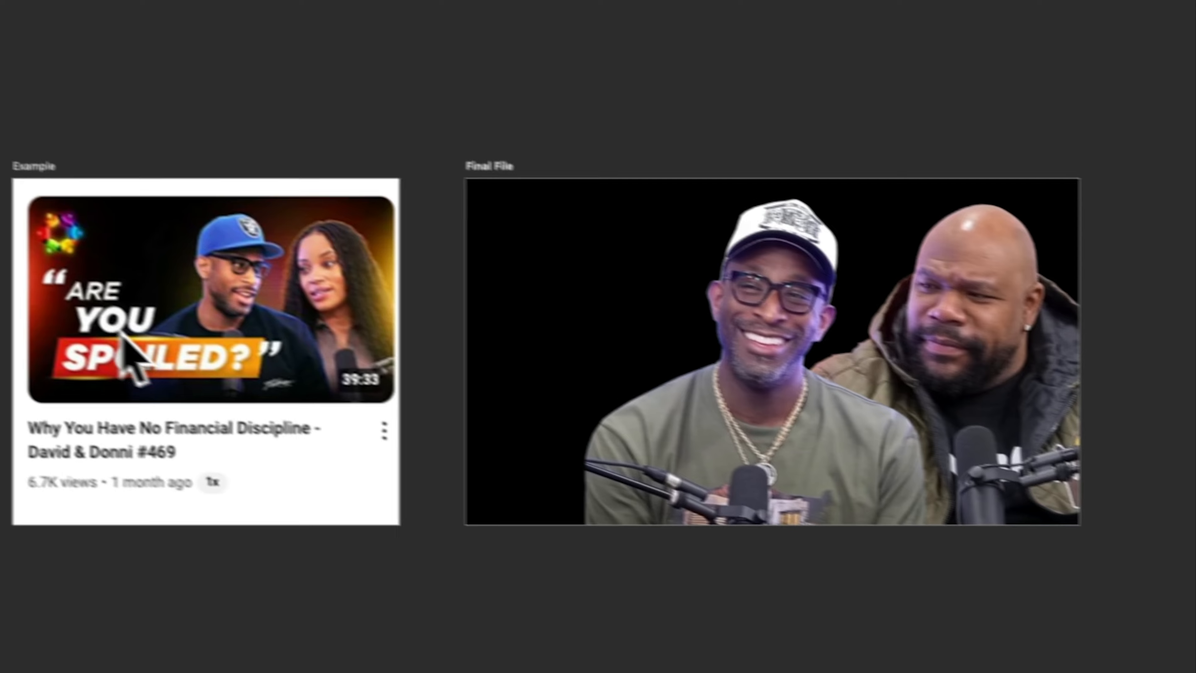
{"action": "left_click", "coordinate": [194, 353]}
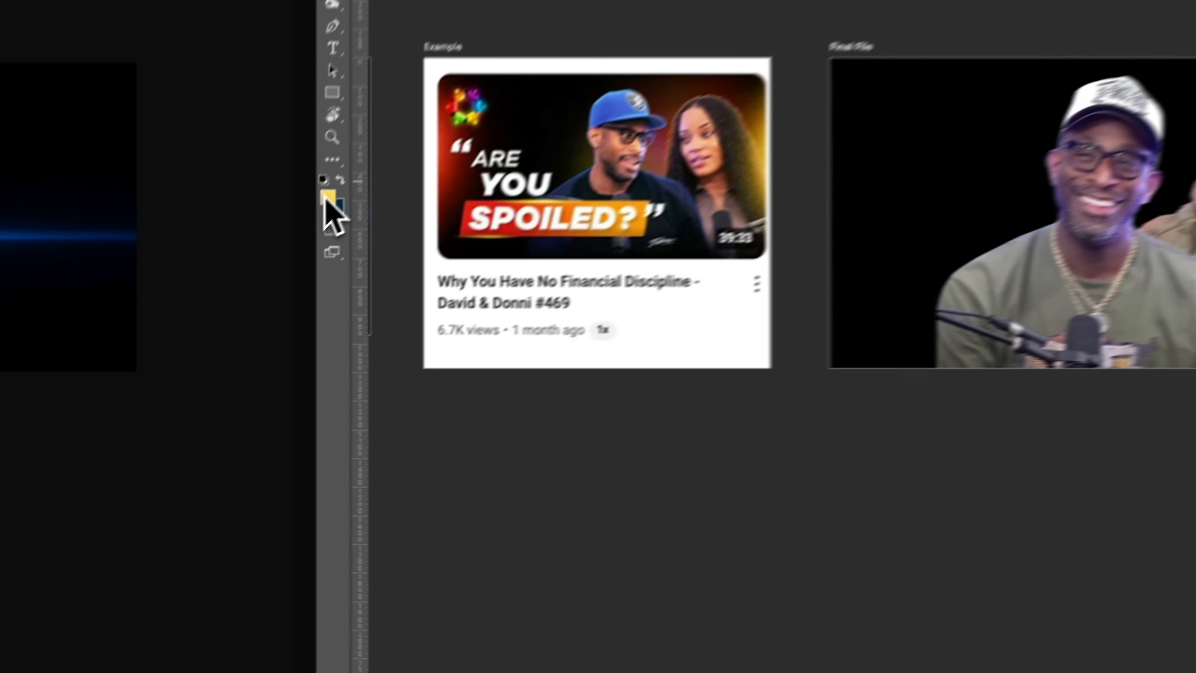
{"action": "left_click", "coordinate": [190, 333]}
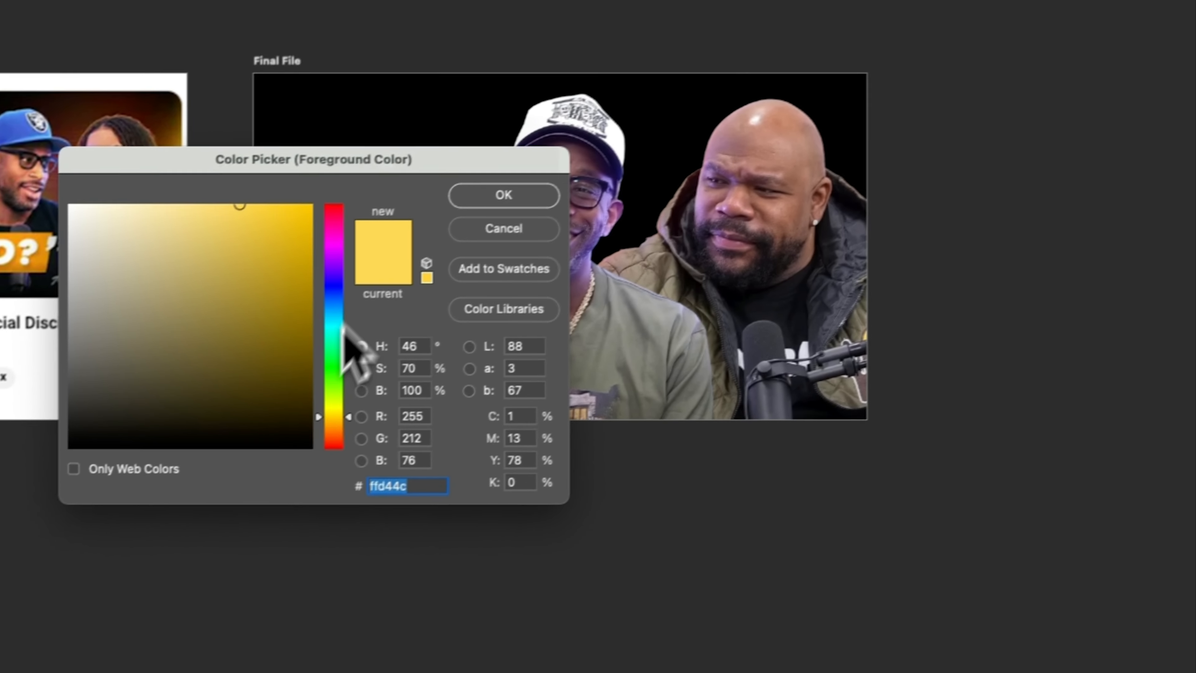
{"action": "left_click_drag", "start_coordinate": [572, 345], "coordinate": [572, 351]}
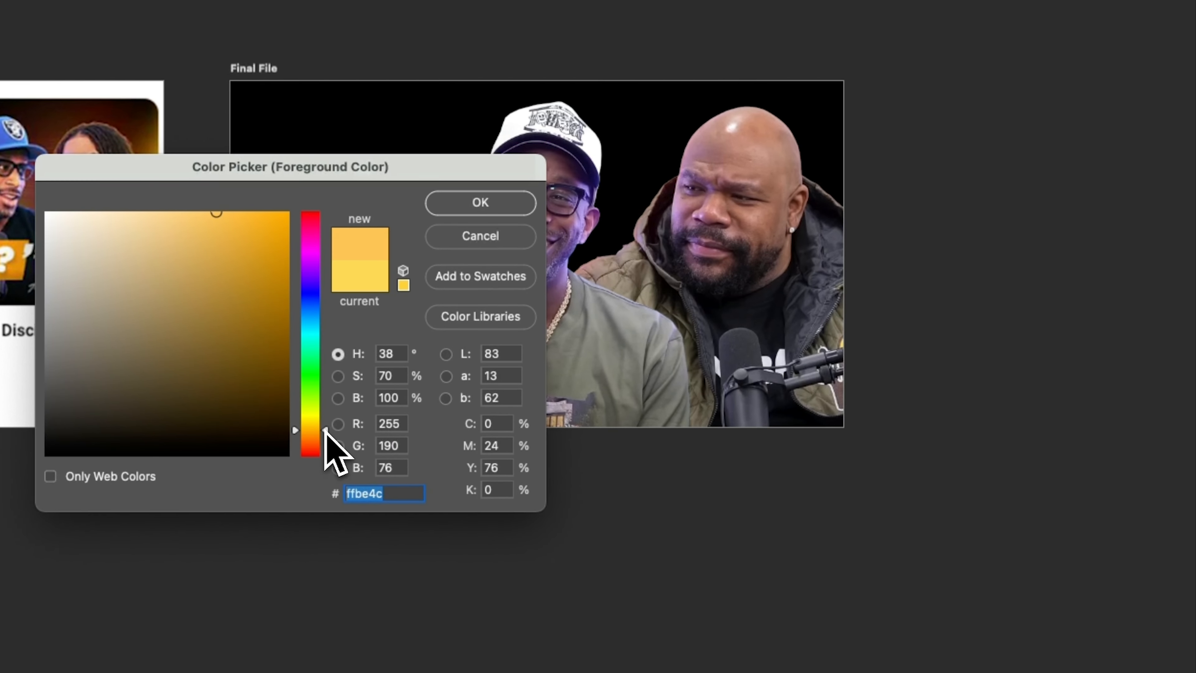
{"action": "left_click", "coordinate": [267, 213]}
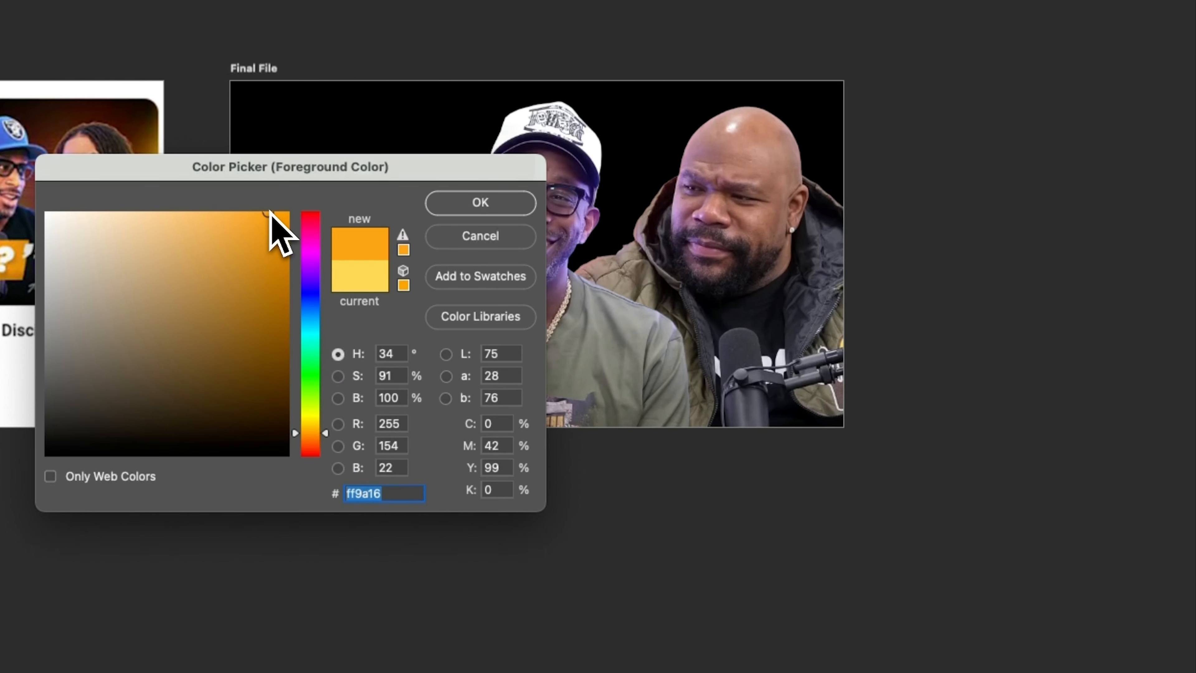
{"action": "left_click", "coordinate": [492, 207]}
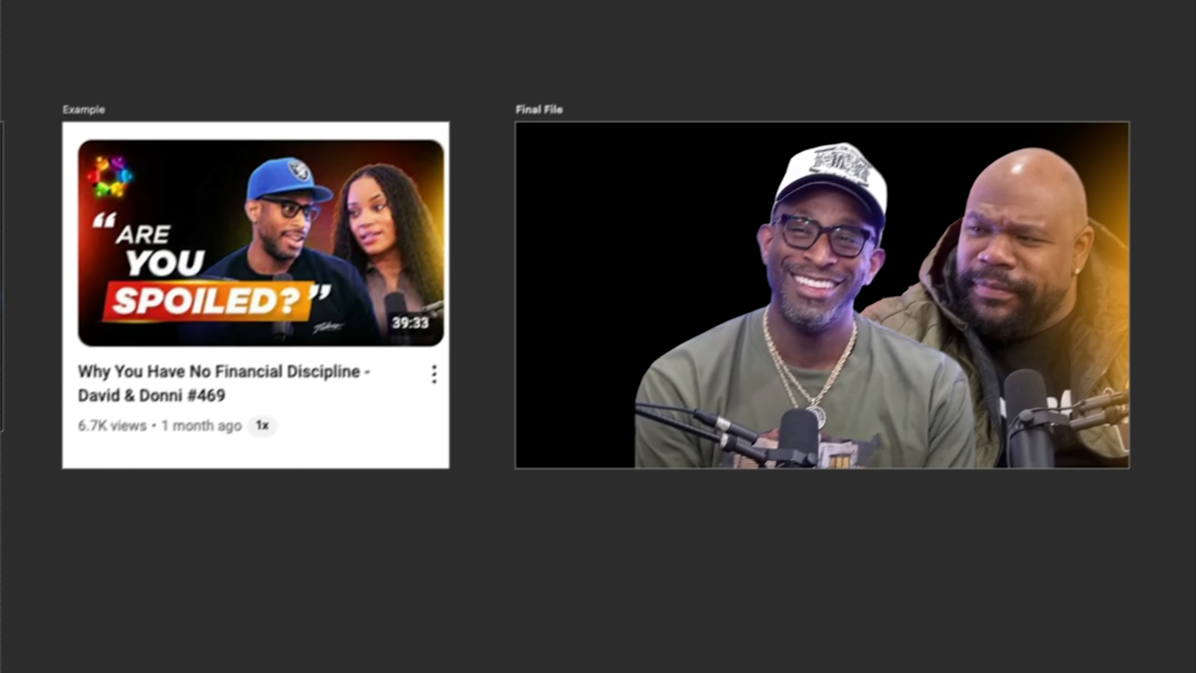
Step: Set the foreground color to orange-red #ff3000 and brush a soft glow on a new layer at the artboard's left edge
{"action": "left_click", "coordinate": [4, 290]}
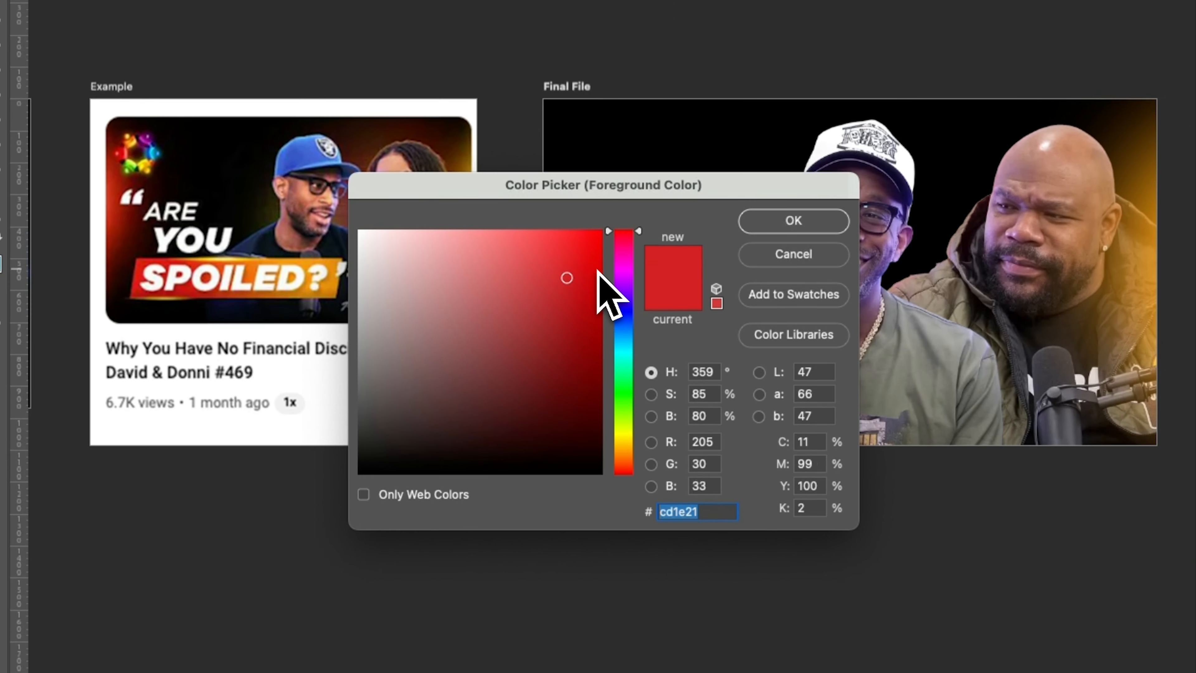
{"action": "left_click", "coordinate": [600, 255]}
{"action": "left_click_drag", "start_coordinate": [624, 250], "coordinate": [608, 467]}
{"action": "left_click_drag", "start_coordinate": [590, 228], "coordinate": [646, 201]}
{"action": "key", "text": "Return"}
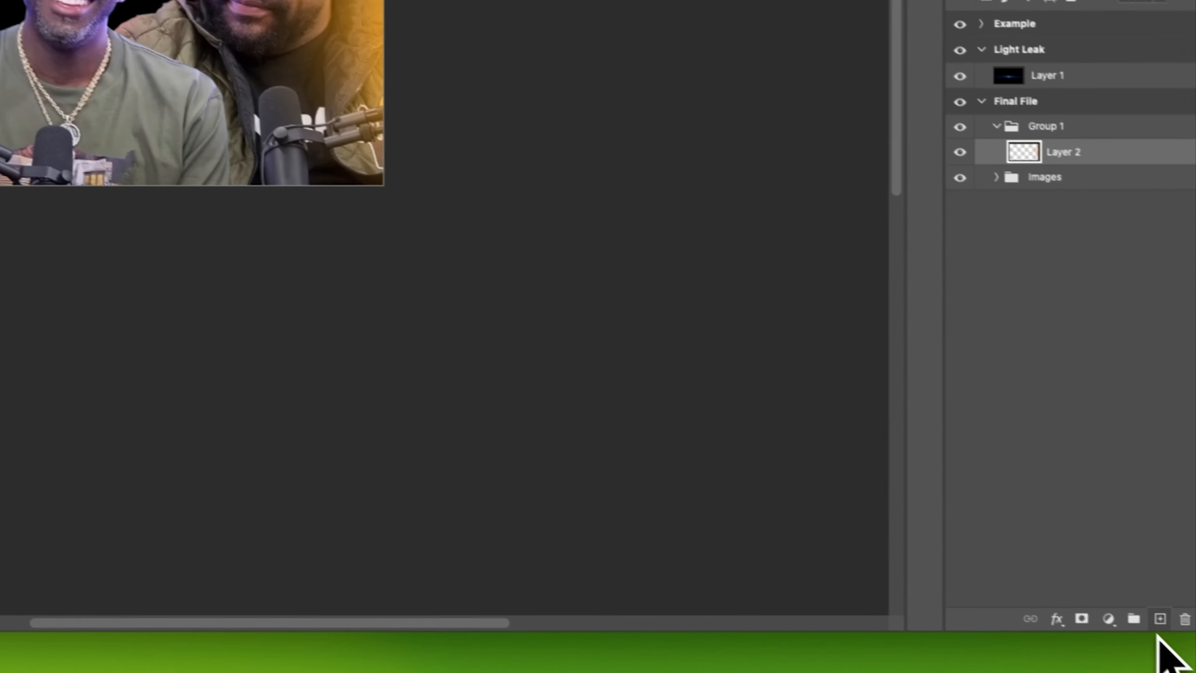
{"action": "left_click", "coordinate": [1159, 621]}
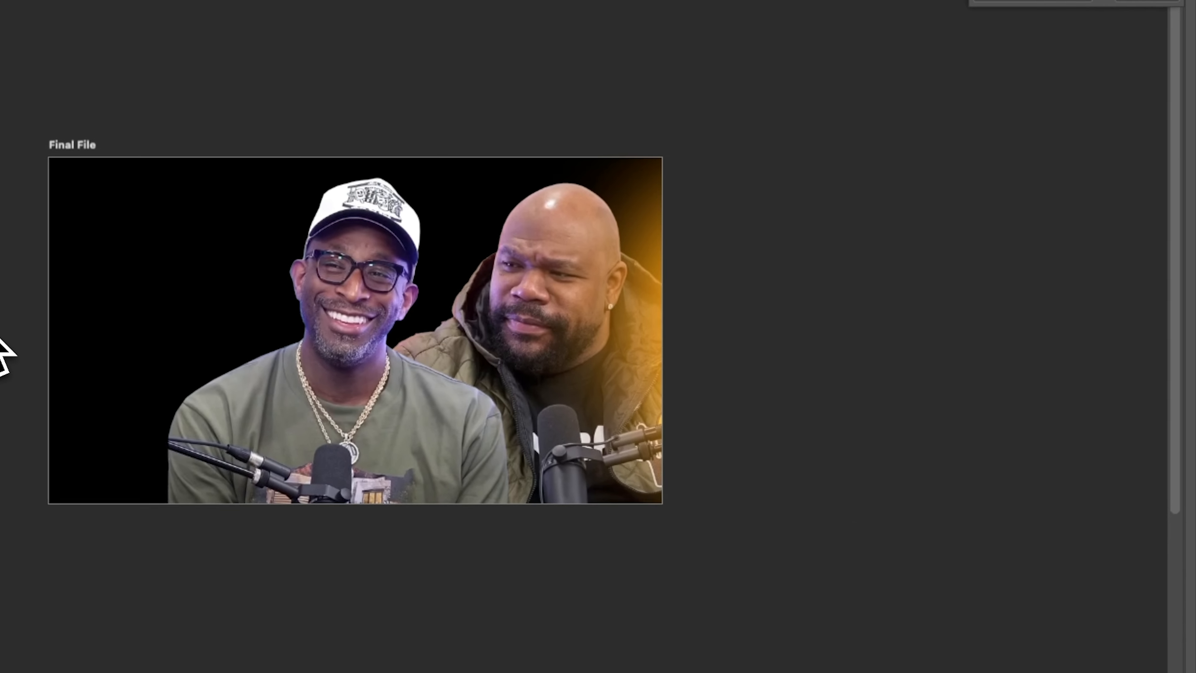
{"action": "left_click", "coordinate": [1, 360]}
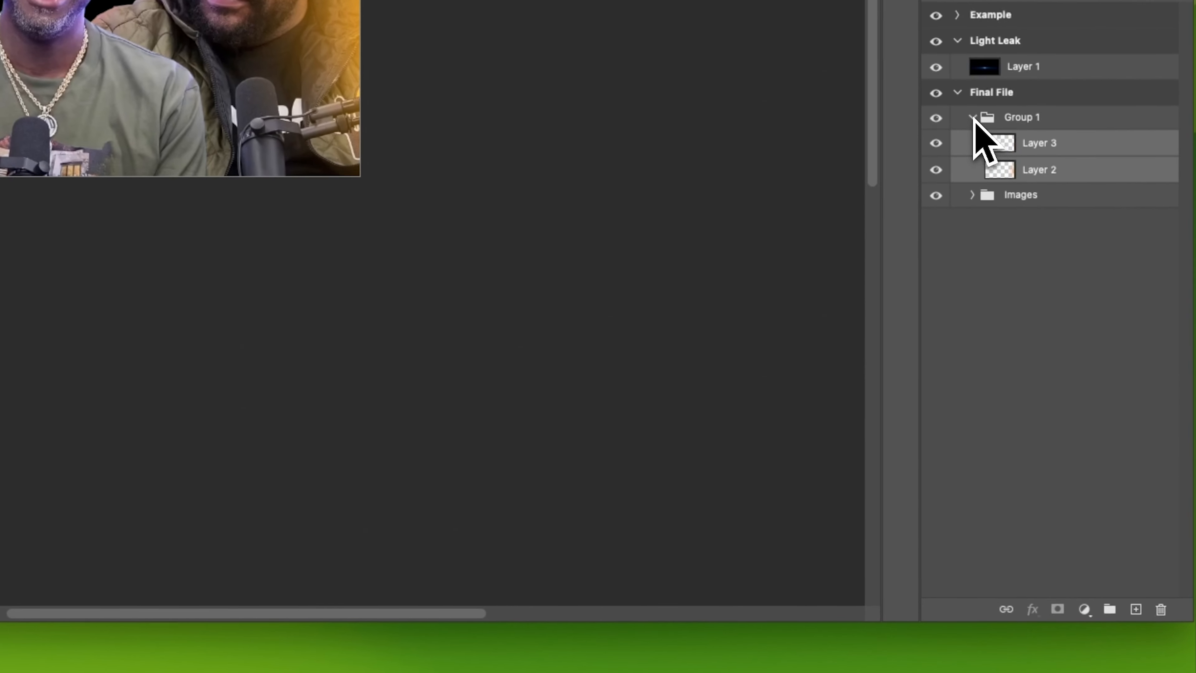
Step: Collapse the group holding the two glow layers and rename it Flares
{"action": "left_click", "coordinate": [1084, 398]}
{"action": "left_click", "coordinate": [1114, 399]}
{"action": "double_click", "coordinate": [1034, 118]}
{"action": "type", "text": "Flares"}
Step: Add a new layer and place it beneath the Images group in the Final File artboard
{"action": "left_click", "coordinate": [1046, 140]}
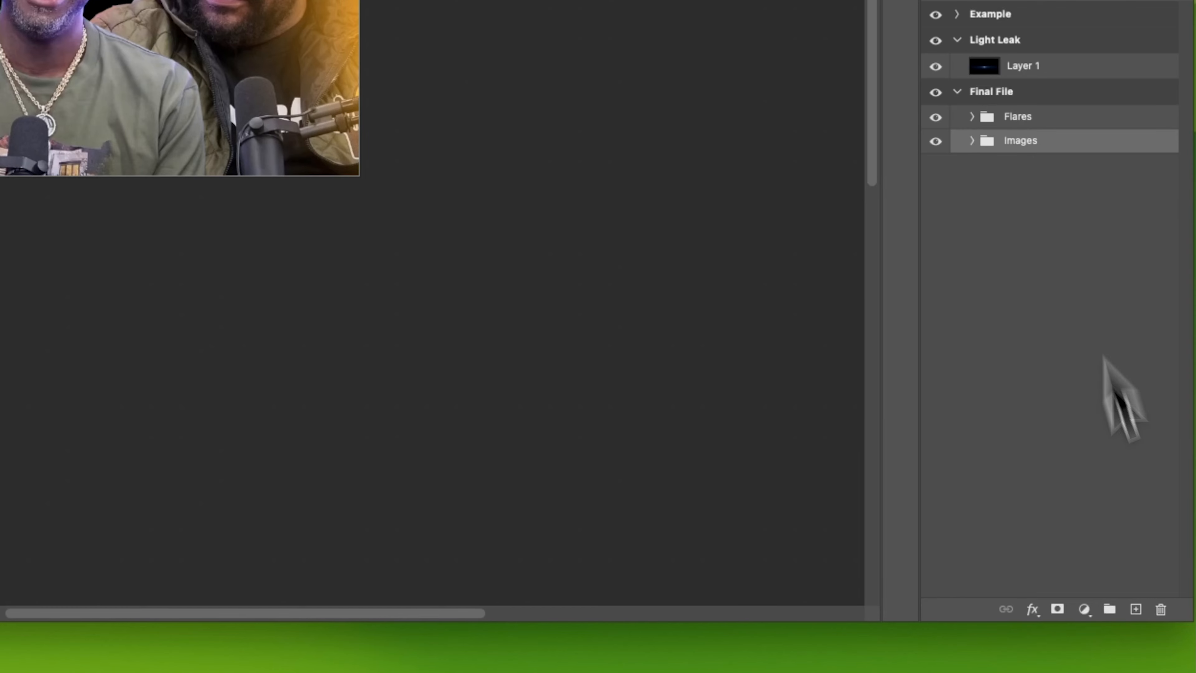
{"action": "left_click", "coordinate": [1136, 609]}
{"action": "left_click_drag", "start_coordinate": [1060, 140], "coordinate": [1055, 193]}
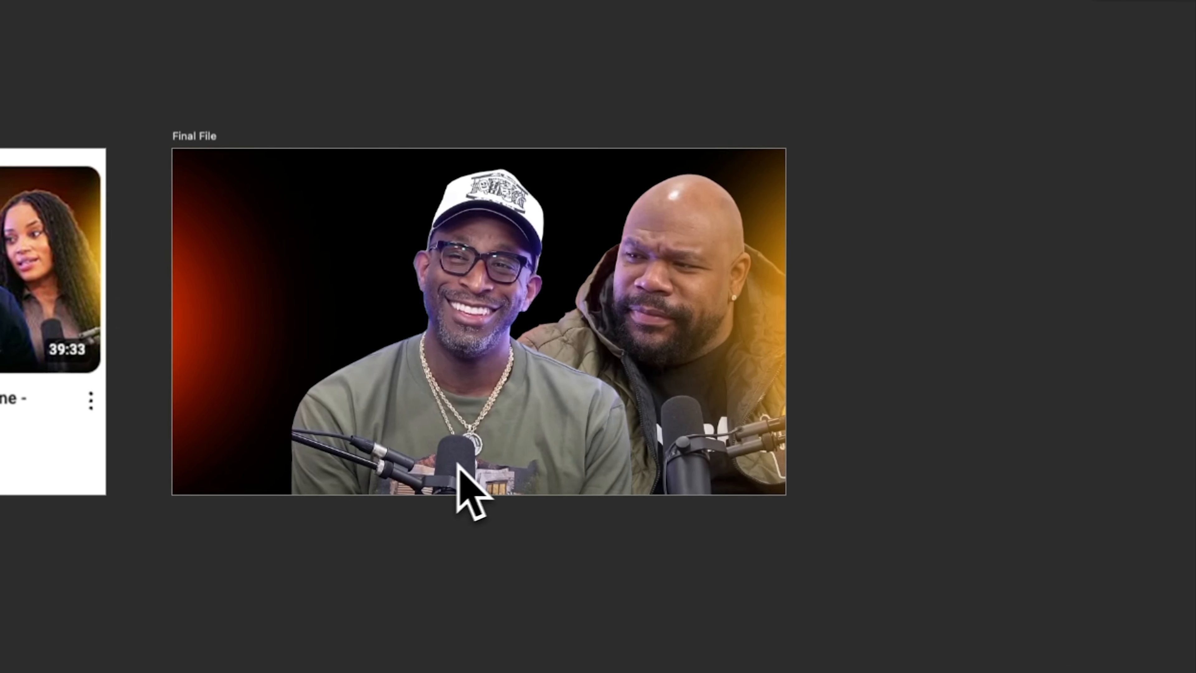
Step: Shift the orange glow layer in the Flares group about 88 px horizontally outward past the artboard's right edge
{"action": "left_click", "coordinate": [1059, 294]}
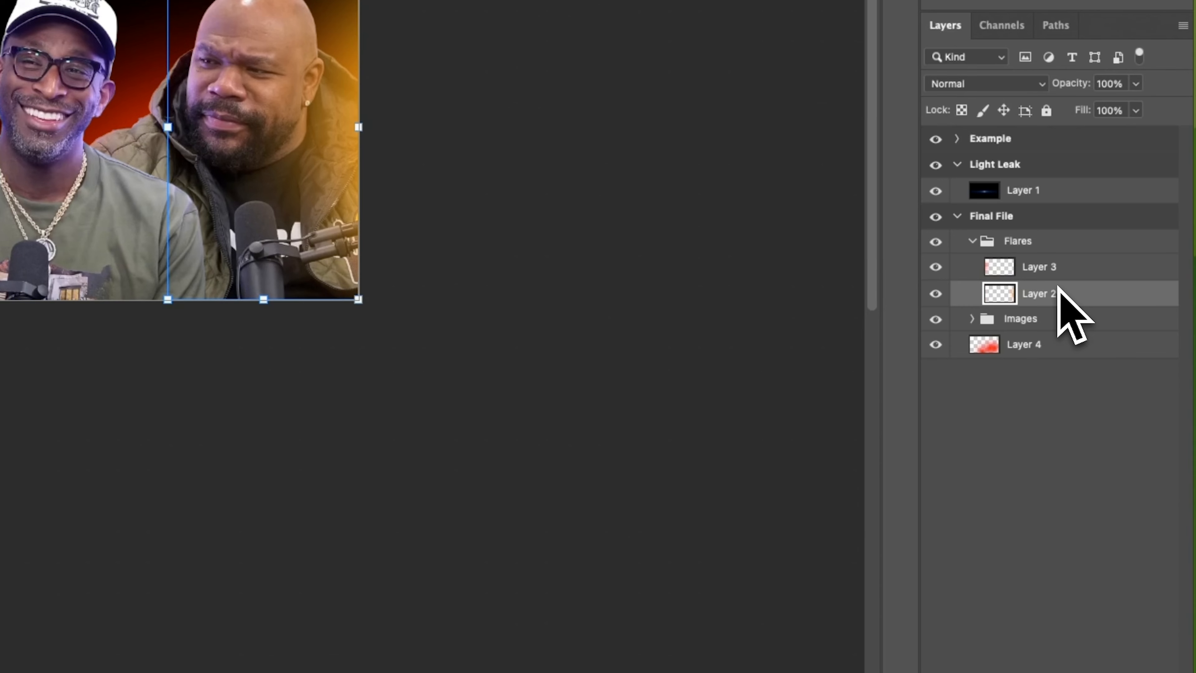
{"action": "left_click_drag", "start_coordinate": [341, 177], "coordinate": [358, 177]}
{"action": "left_click_drag", "start_coordinate": [342, 336], "coordinate": [350, 338]}
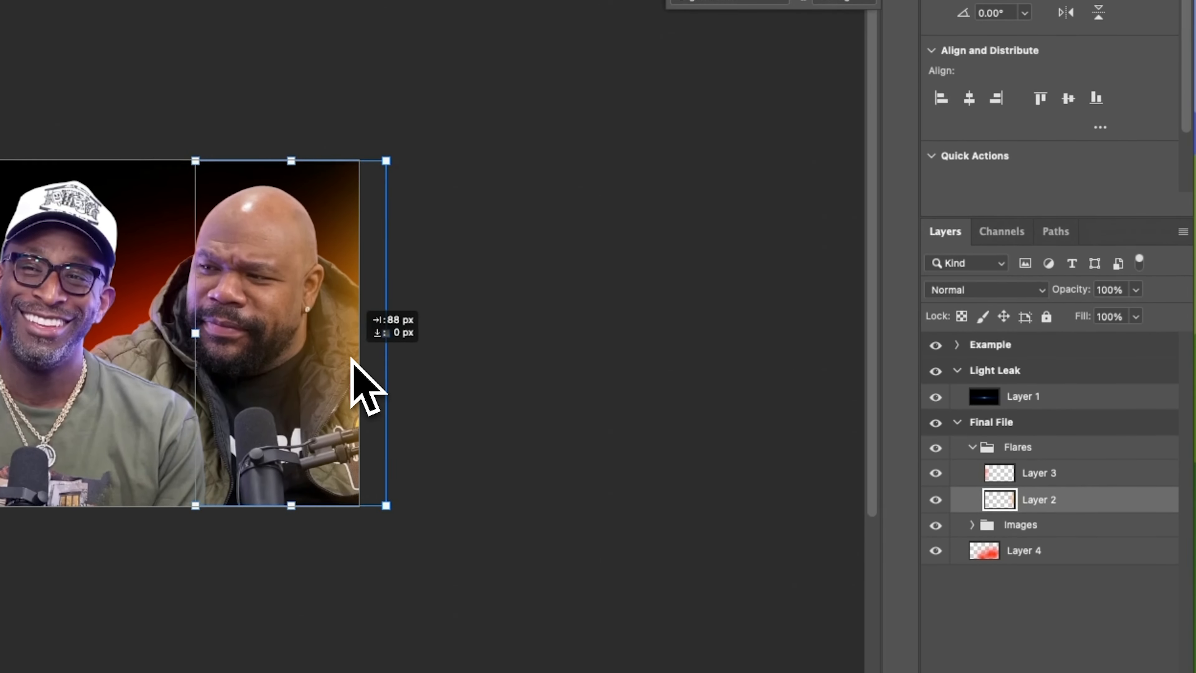
{"action": "key", "text": "Return"}
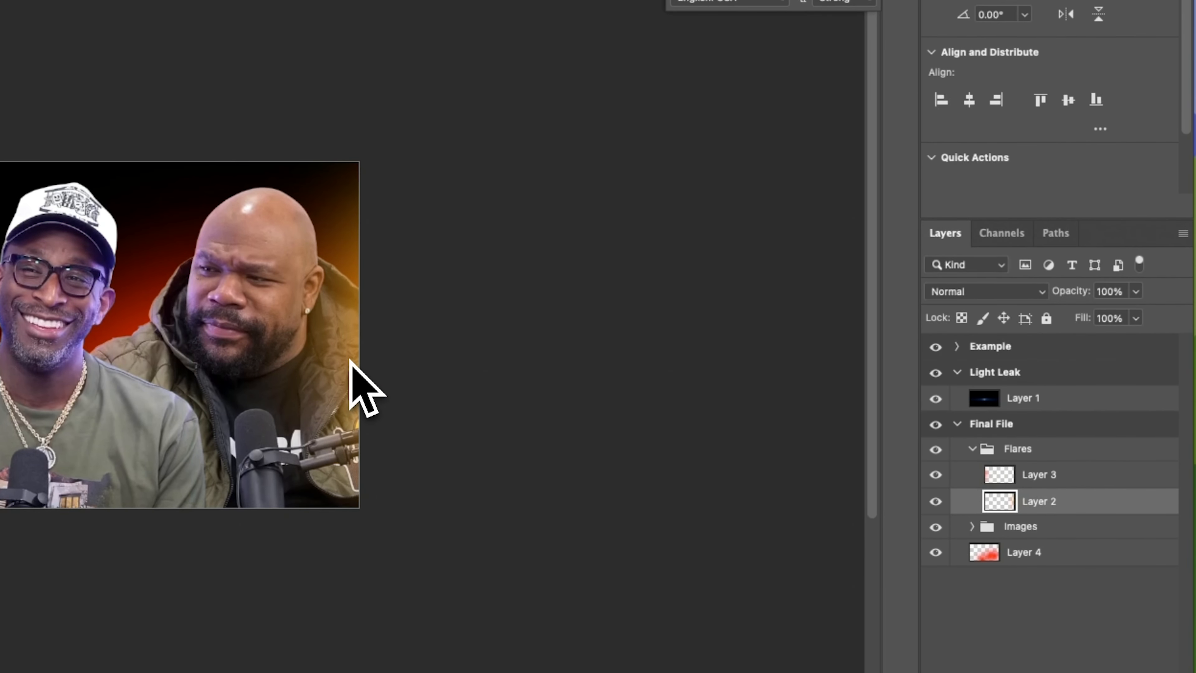
Step: Brush along the jacket's shoulder edge on the layer mask of the Screenshot 2.50.06PM cutout in the Images group
{"action": "left_click", "coordinate": [973, 340]}
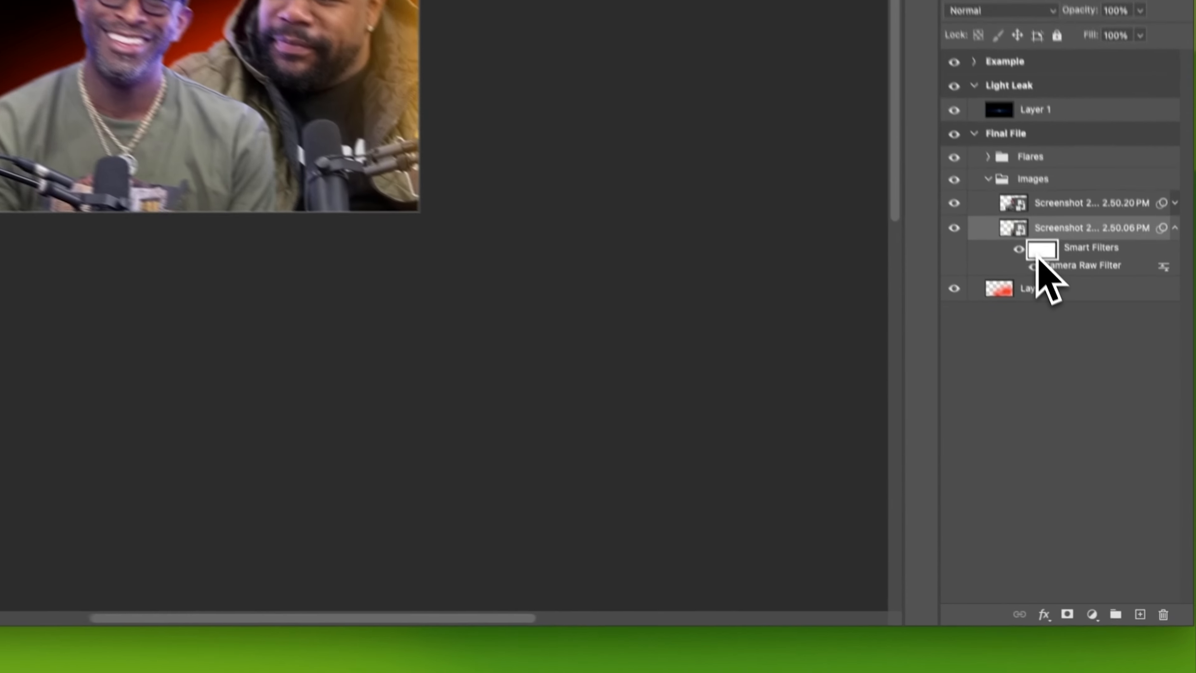
{"action": "left_click", "coordinate": [1010, 254]}
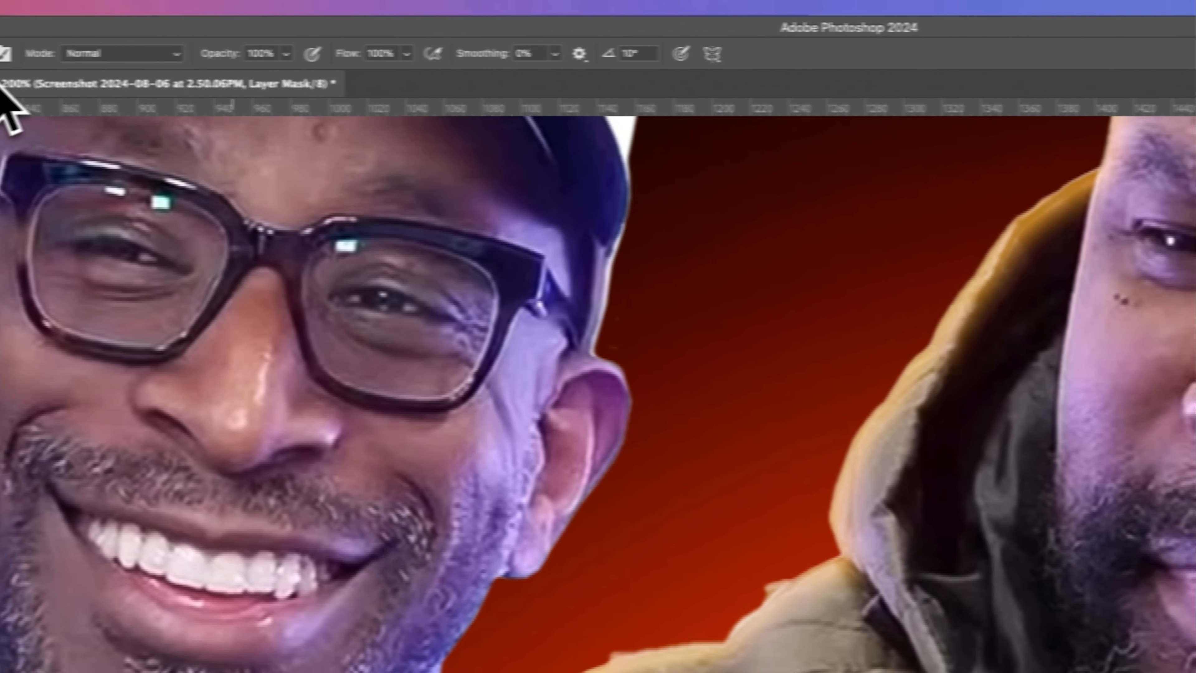
{"action": "left_click", "coordinate": [0, 53]}
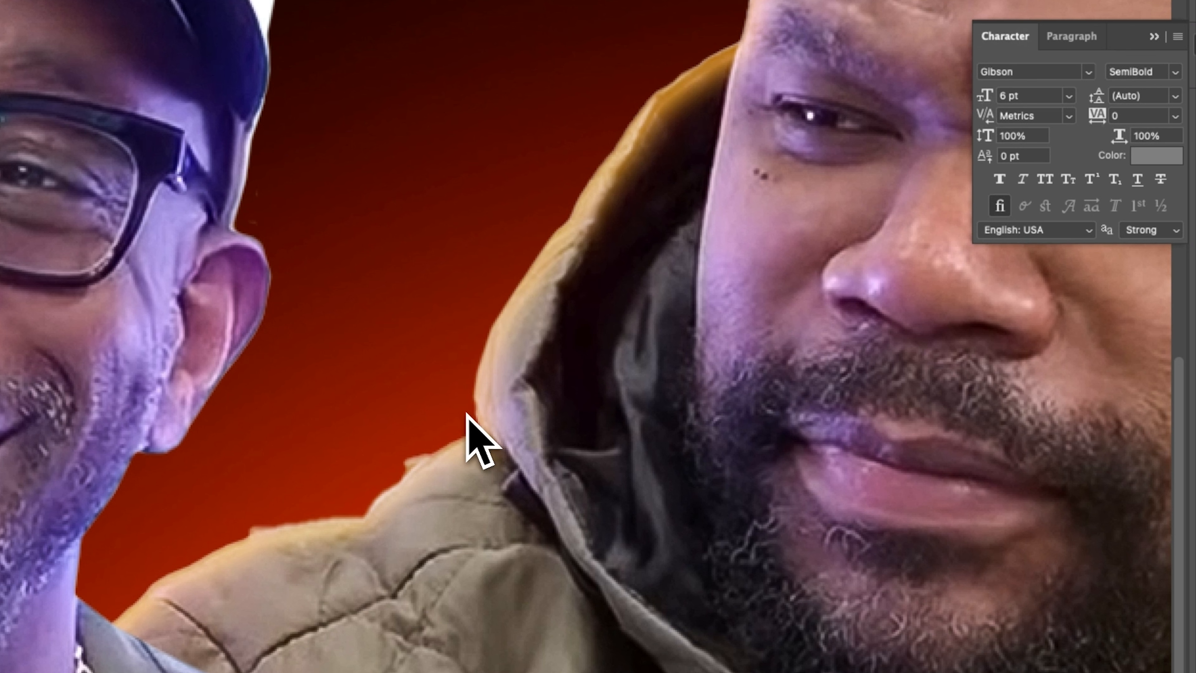
{"action": "mouse_move", "coordinate": [469, 427]}
{"action": "left_mouse_down"}
{"action": "mouse_move", "coordinate": [358, 506]}
{"action": "mouse_move", "coordinate": [236, 539]}
{"action": "left_mouse_up"}
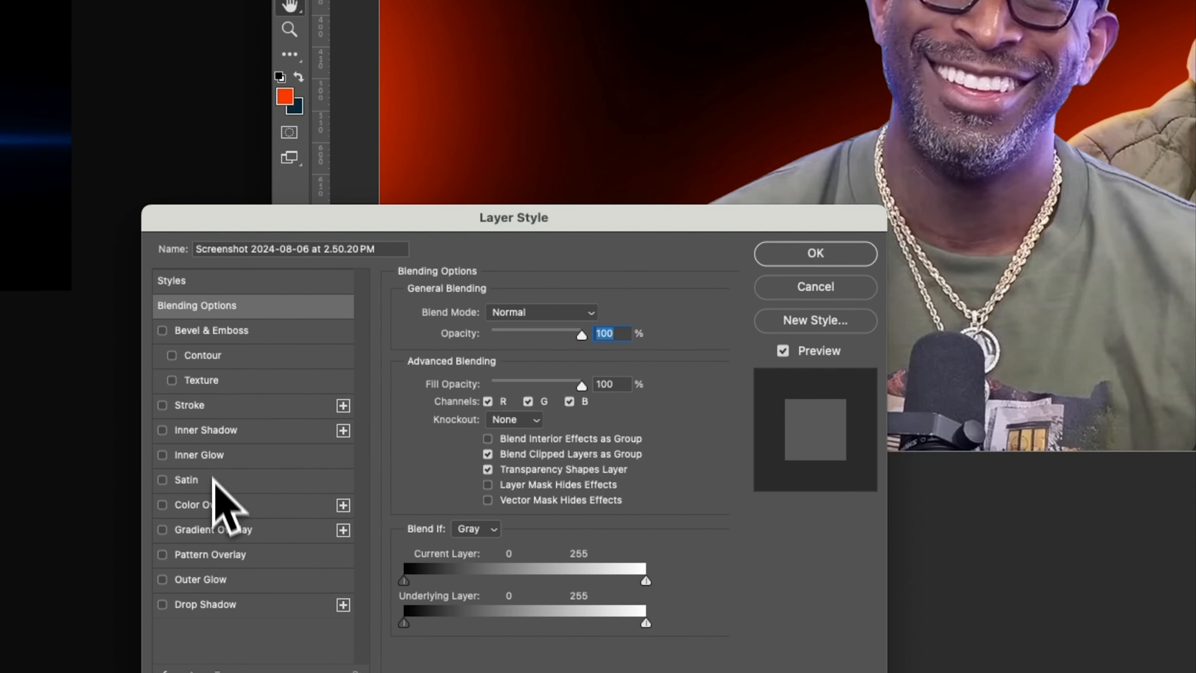
Step: Add an Inner Glow in colour ff3000 to the Screenshot 2.50.20PM cutout and lower the glow's opacity
{"action": "left_click", "coordinate": [211, 456]}
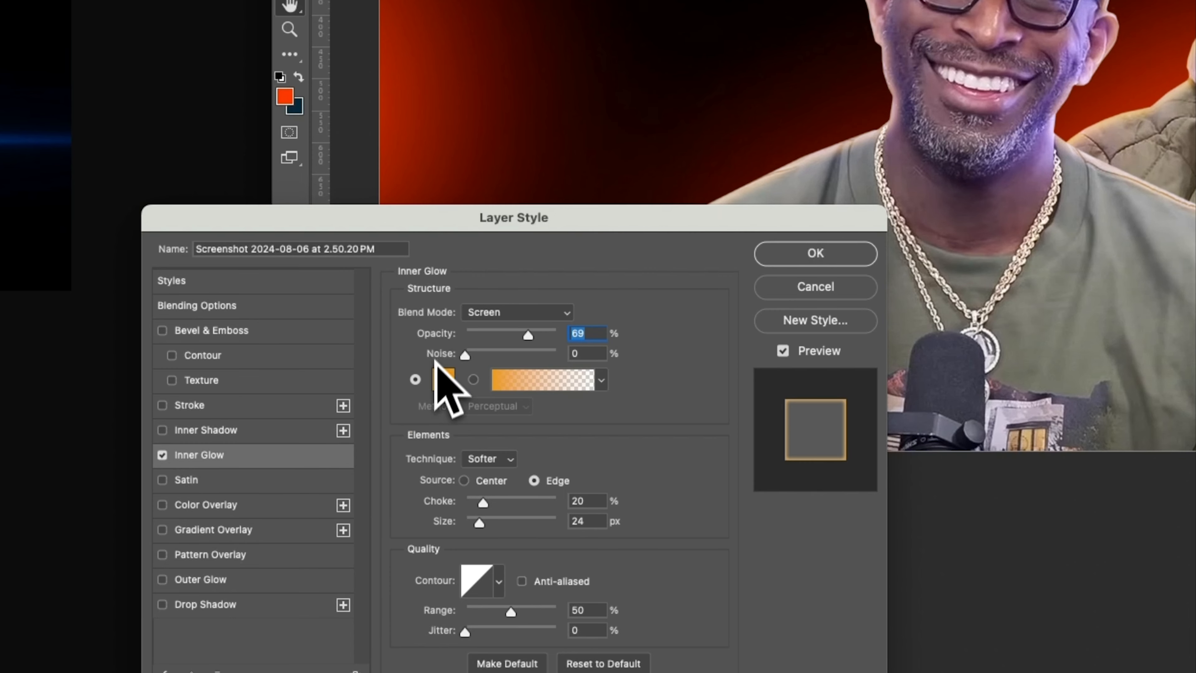
{"action": "left_click", "coordinate": [443, 379]}
{"action": "left_click", "coordinate": [285, 96]}
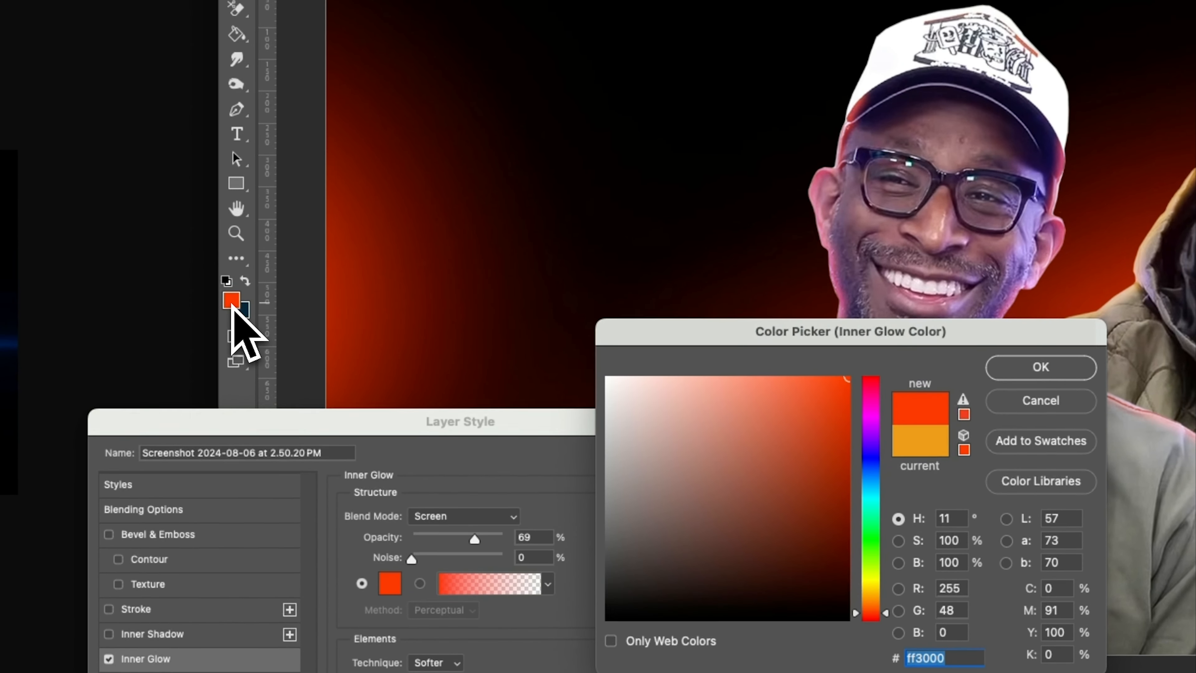
{"action": "key", "text": "Return"}
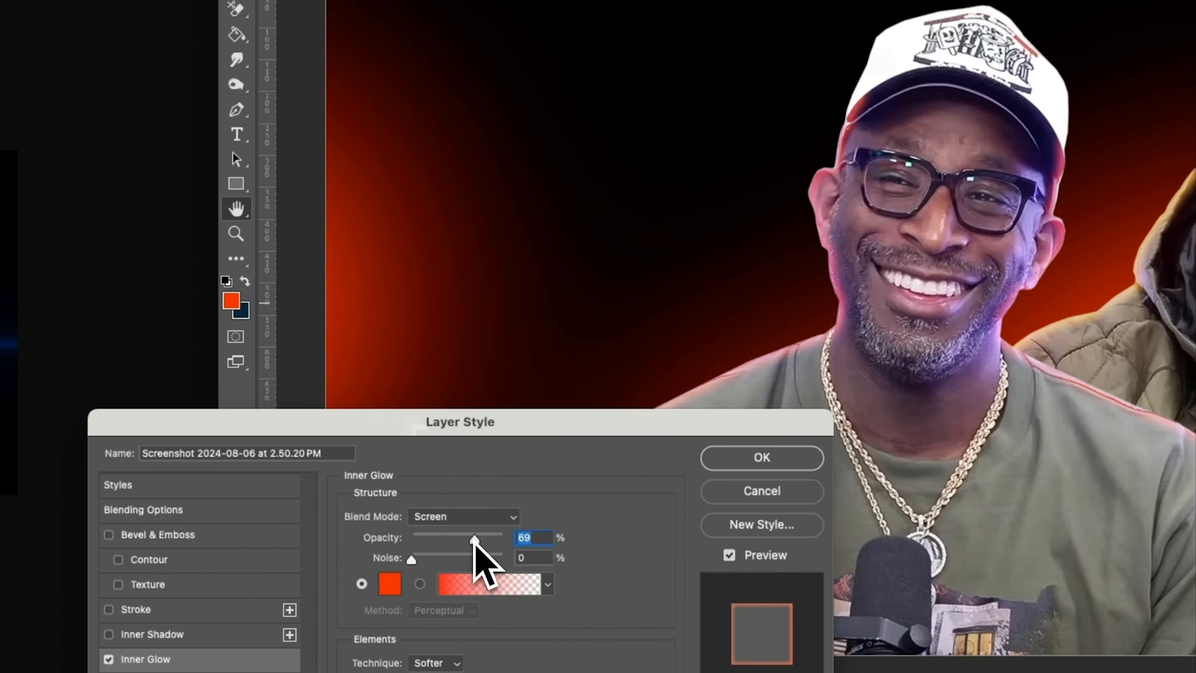
{"action": "left_click_drag", "start_coordinate": [458, 540], "coordinate": [464, 539]}
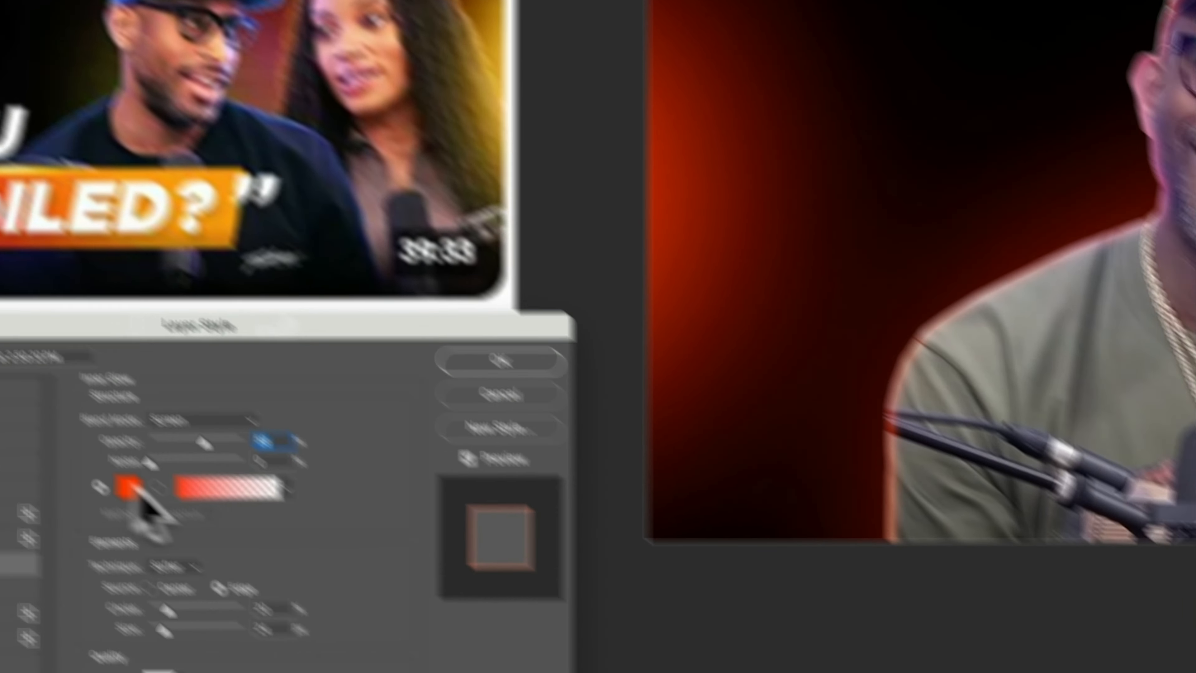
Step: Change the cutout's Inner Glow colour to blue 0c00ff, with 43% opacity and a 9 px size
{"action": "left_click", "coordinate": [286, 604]}
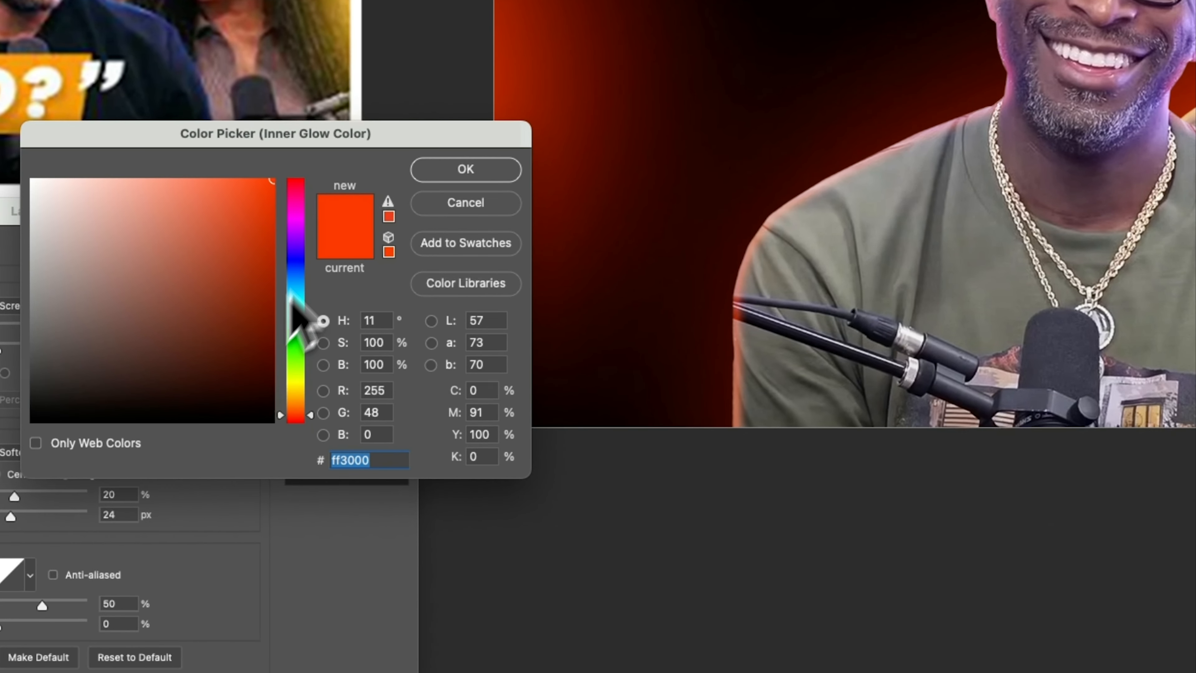
{"action": "left_click", "coordinate": [298, 258]}
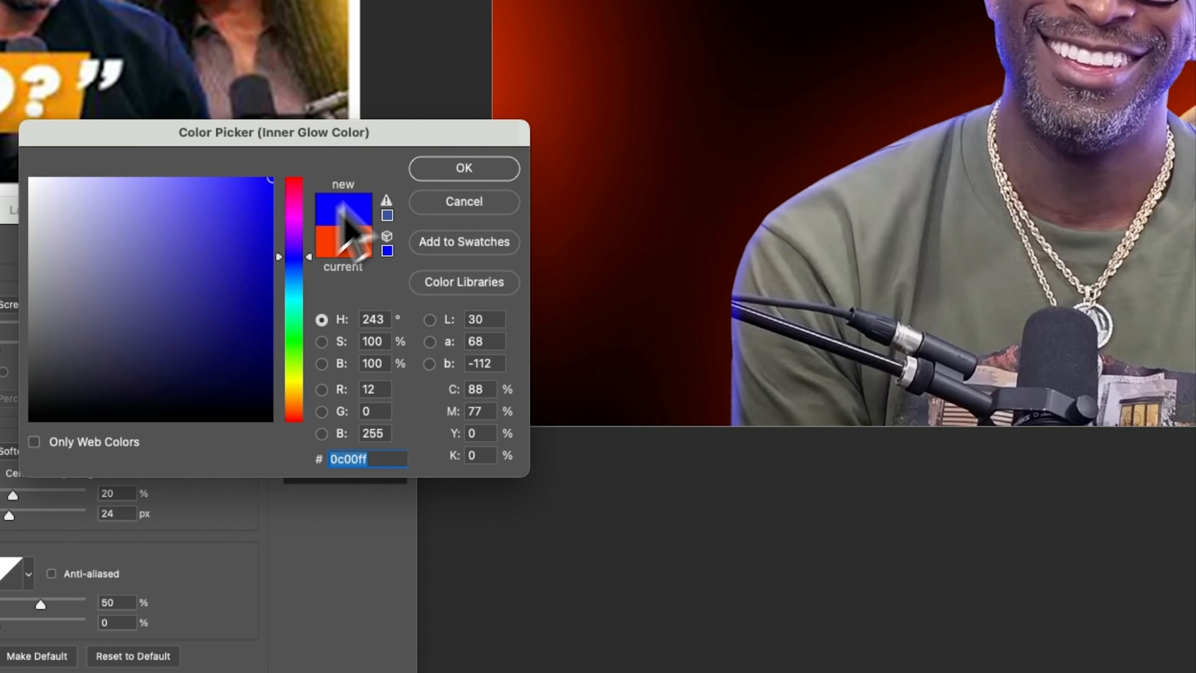
{"action": "left_click", "coordinate": [501, 169]}
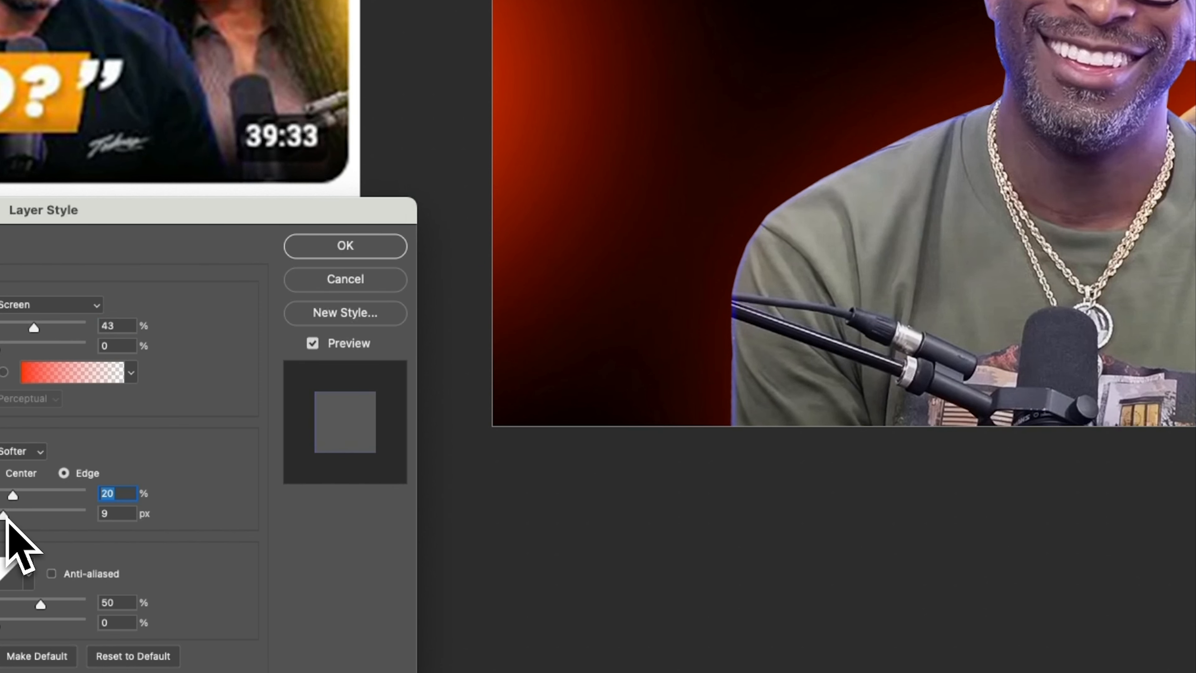
{"action": "key", "text": "Return"}
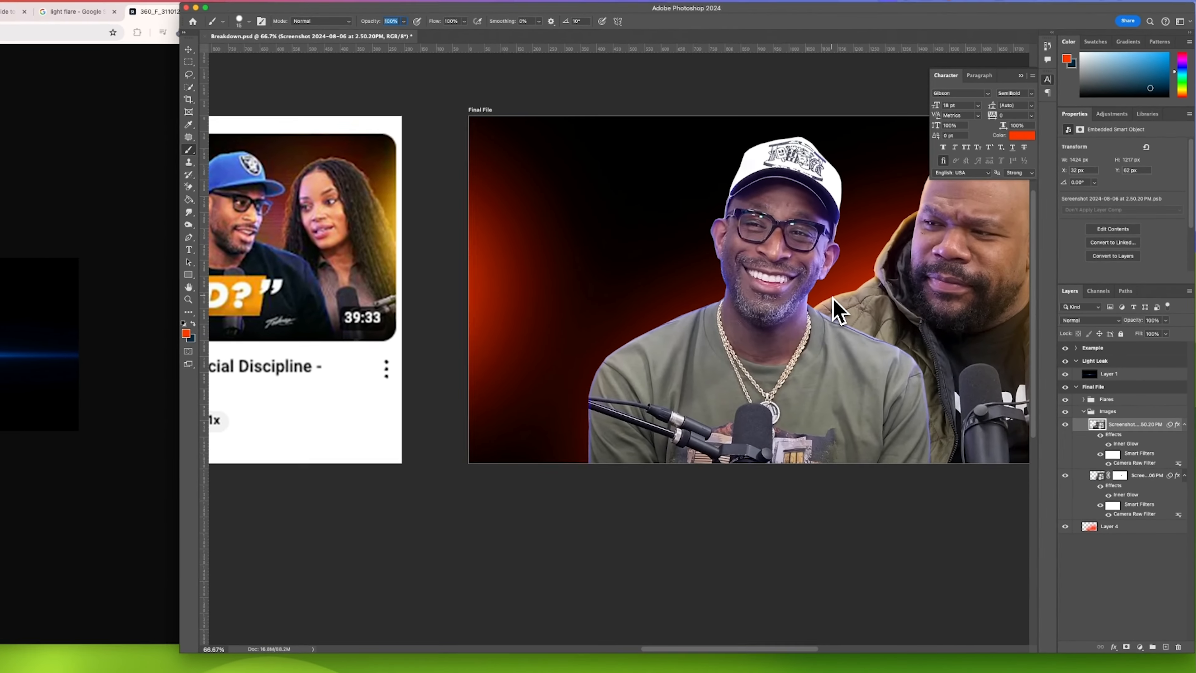
Step: Lower the opacity of the red glow on Layer 4 beneath the Images group to 62%
{"action": "scroll", "coordinate": [840, 308], "scroll_direction": "up", "scroll_amount": 3}
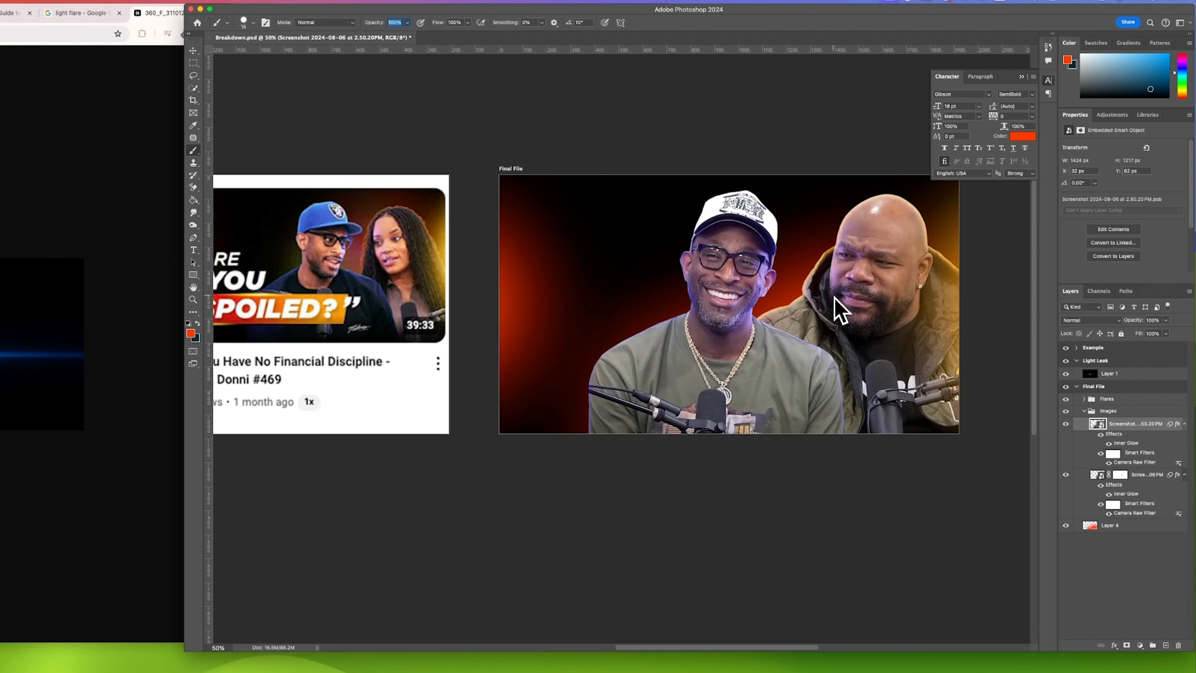
{"action": "key", "text": "super+minus"}
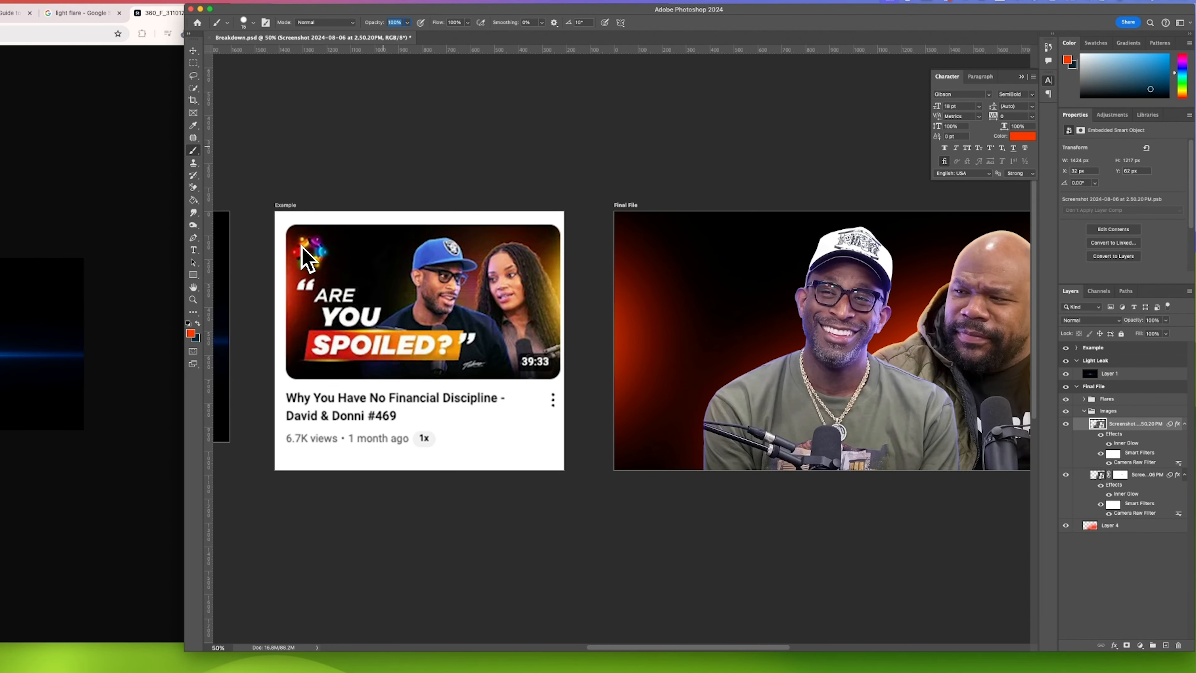
{"action": "scroll", "coordinate": [691, 250], "scroll_direction": "right", "scroll_amount": 3}
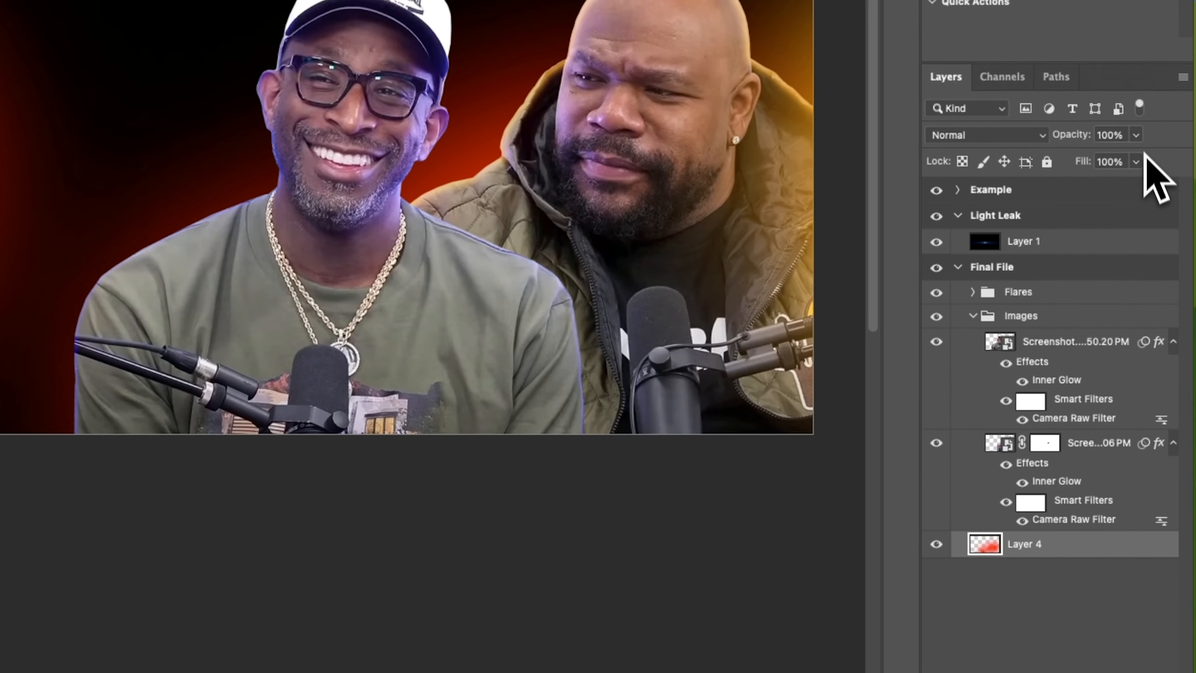
{"action": "left_click", "coordinate": [1166, 320]}
{"action": "left_click_drag", "start_coordinate": [1129, 147], "coordinate": [1103, 162]}
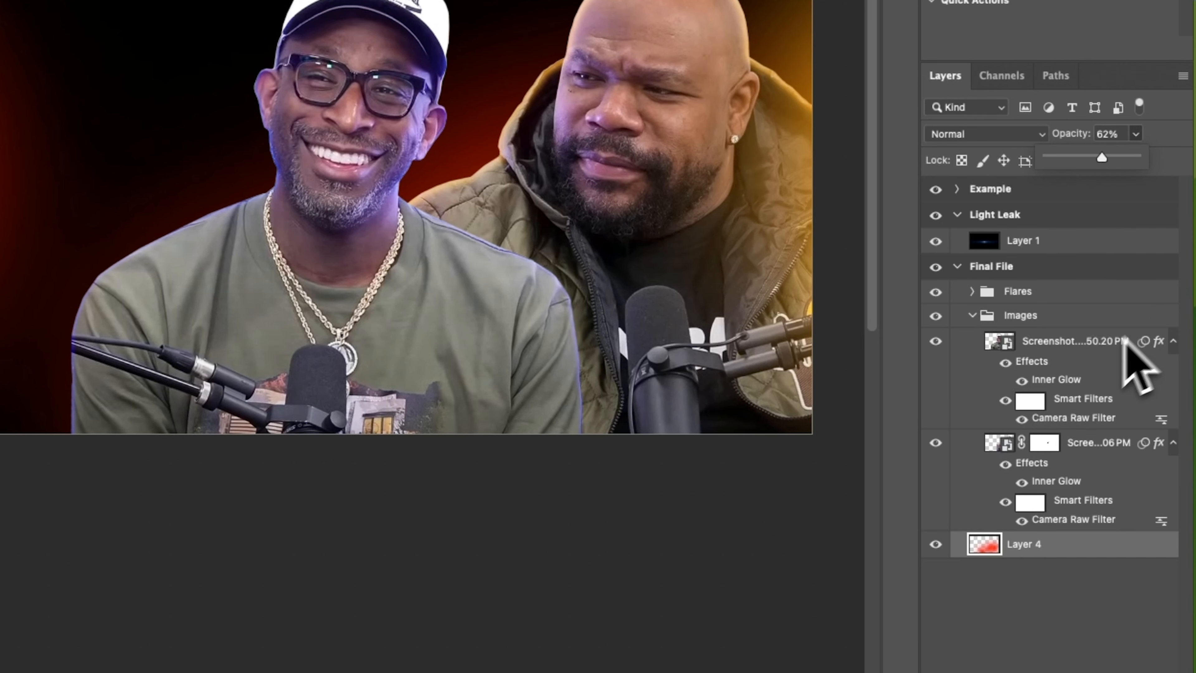
Step: Recolour the Inner Glow of the Screenshot 2.50.20PM cutout to the red-orange foreground colour ff3000
{"action": "left_click", "coordinate": [937, 342]}
{"action": "left_click", "coordinate": [937, 341]}
{"action": "double_click", "coordinate": [1059, 380]}
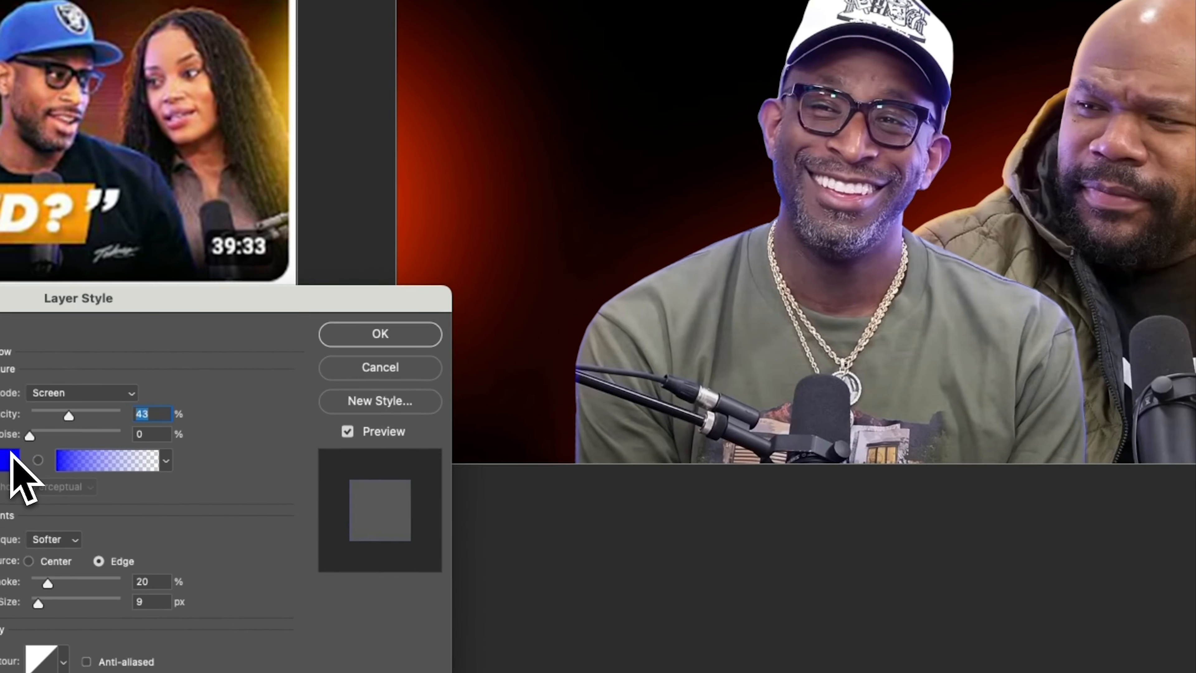
{"action": "left_click", "coordinate": [10, 458]}
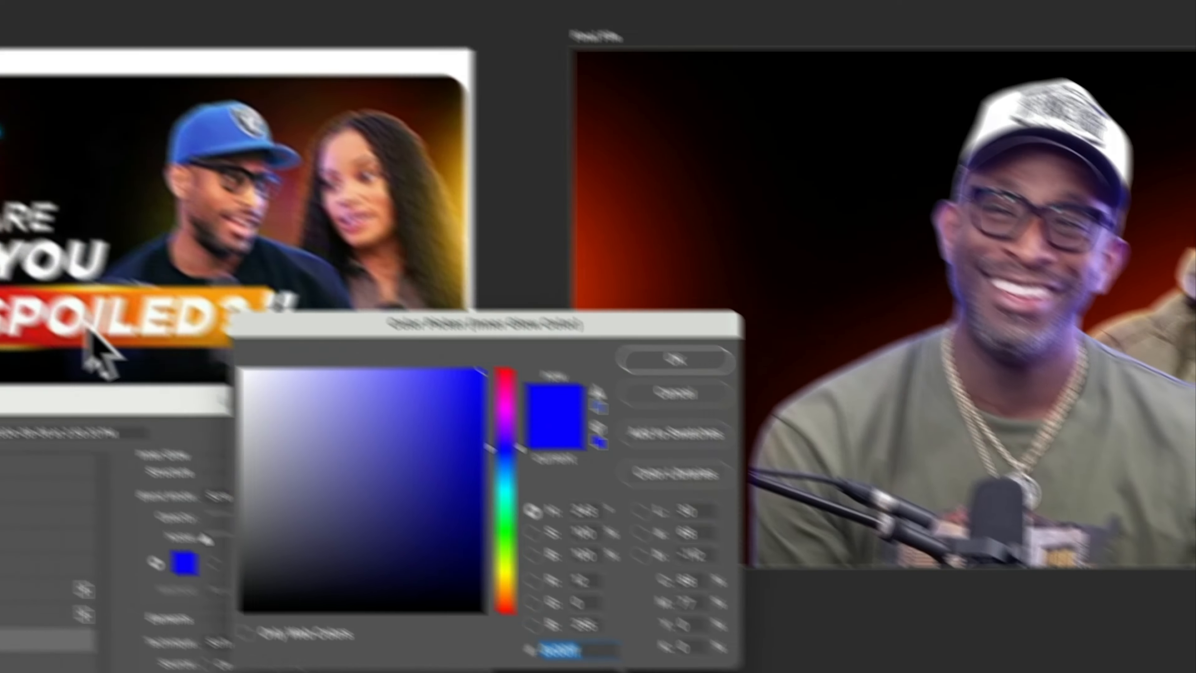
{"action": "left_click", "coordinate": [15, 381]}
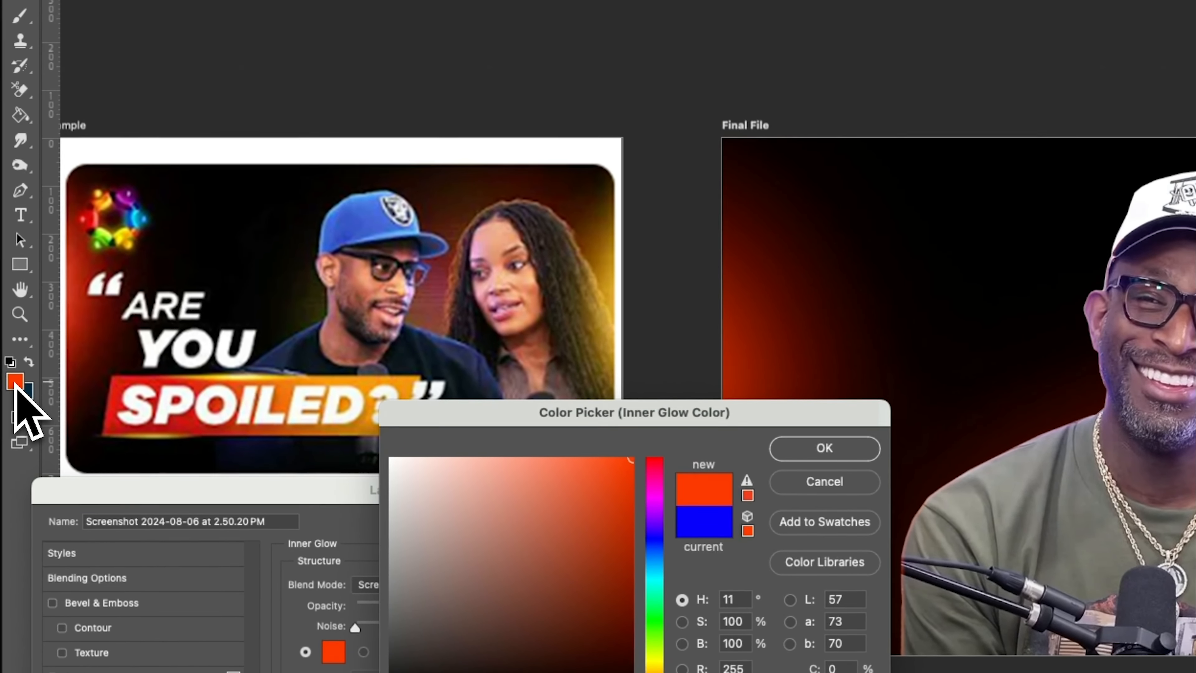
{"action": "key", "text": "Return"}
{"action": "key", "text": "Return"}
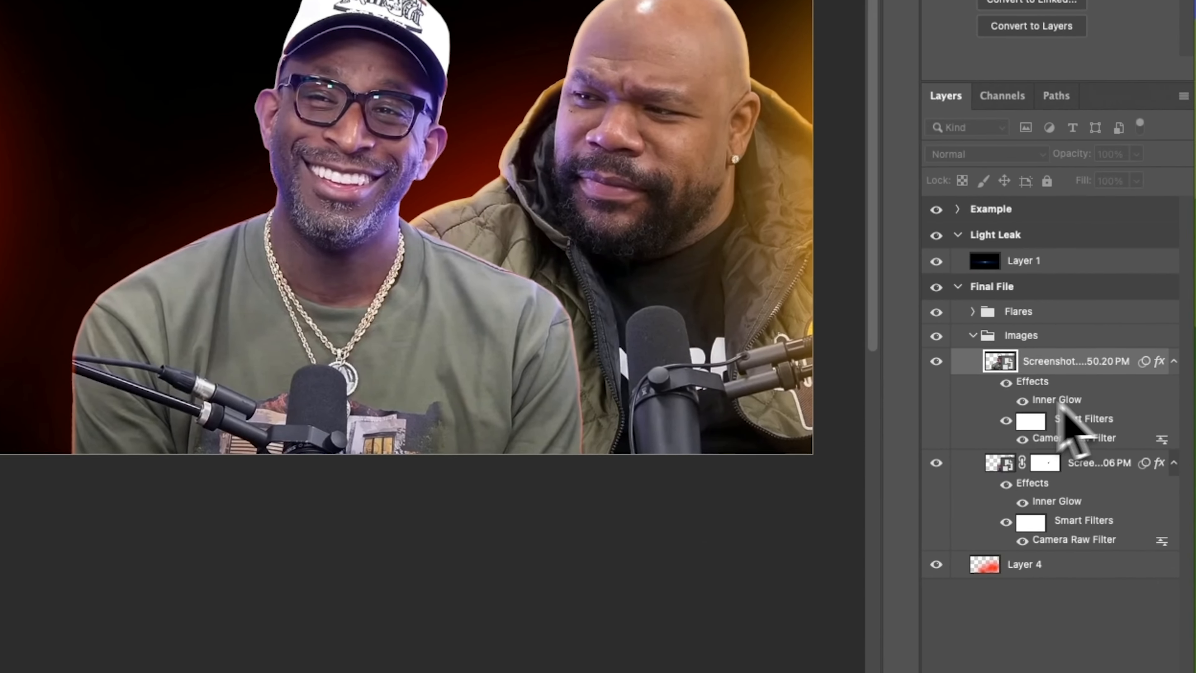
Step: Set the Screenshot 2.50.20PM cutout's Inner Glow to 35% choke and 39% opacity
{"action": "double_click", "coordinate": [1060, 401]}
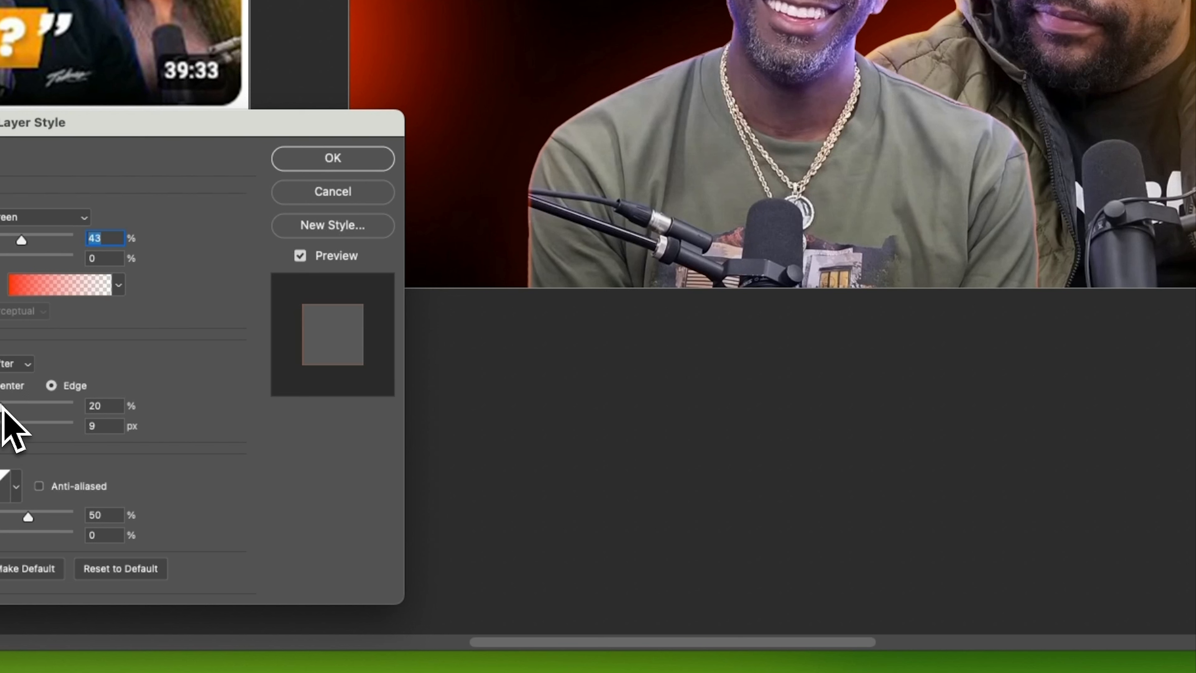
{"action": "left_click", "coordinate": [15, 408]}
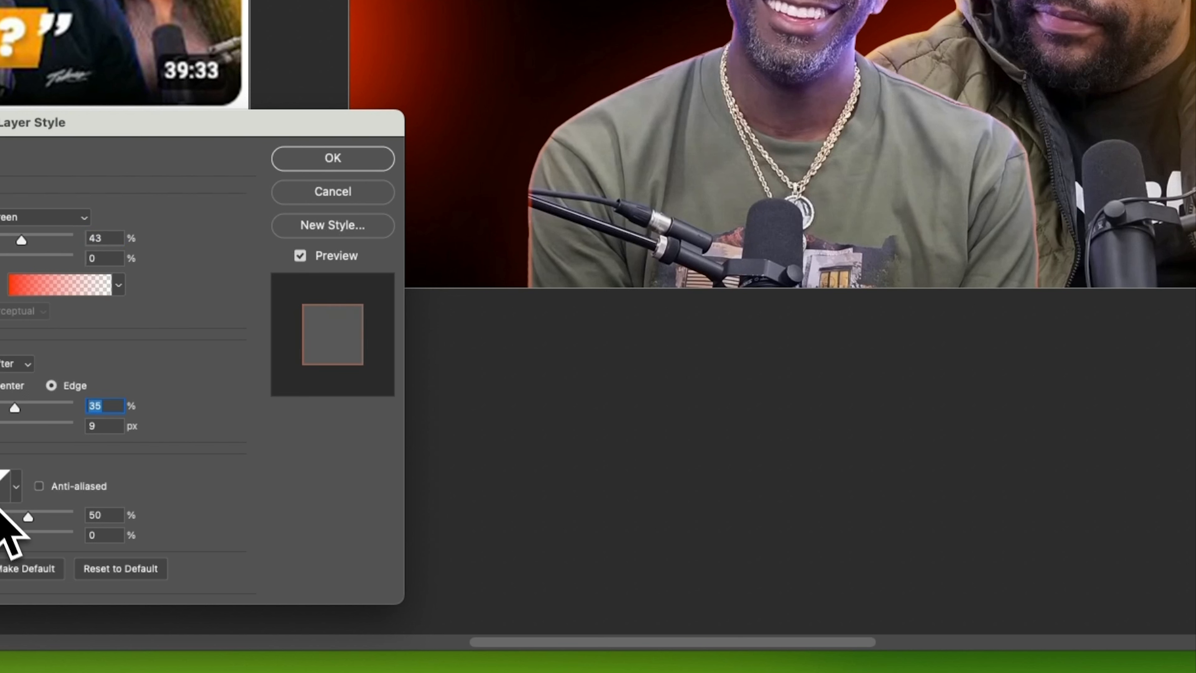
{"action": "mouse_move", "coordinate": [22, 240]}
{"action": "left_mouse_down"}
{"action": "mouse_move", "coordinate": [40, 239]}
{"action": "mouse_move", "coordinate": [17, 240]}
{"action": "left_mouse_up"}
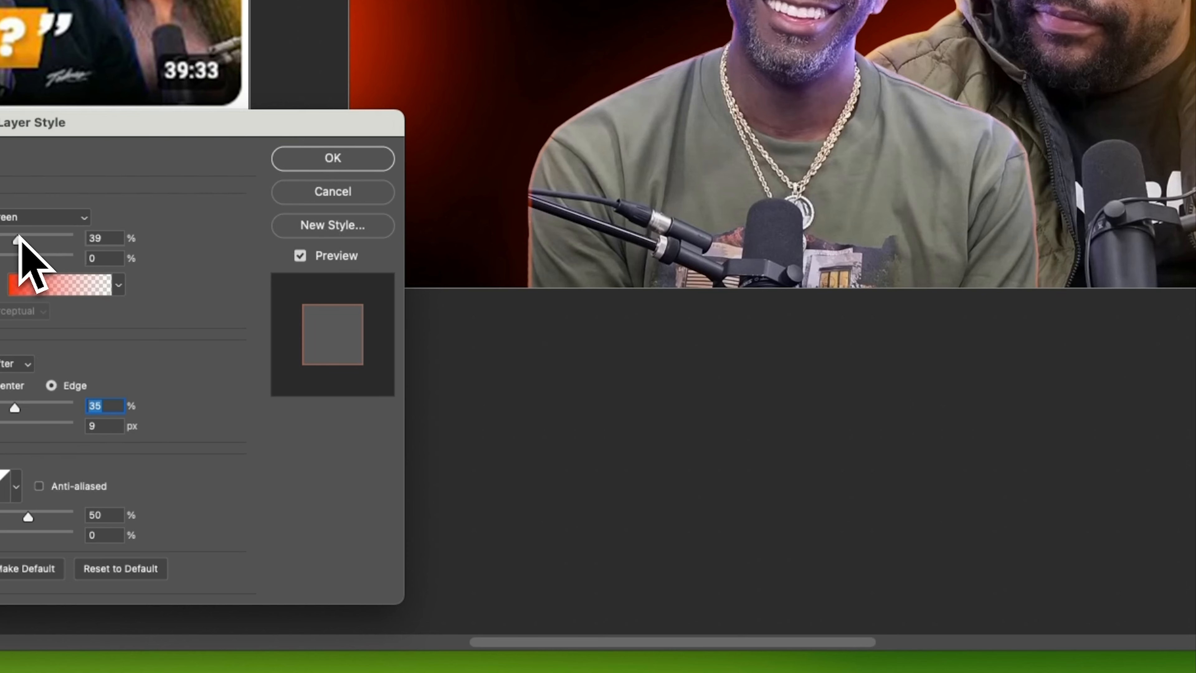
{"action": "key", "text": "Return"}
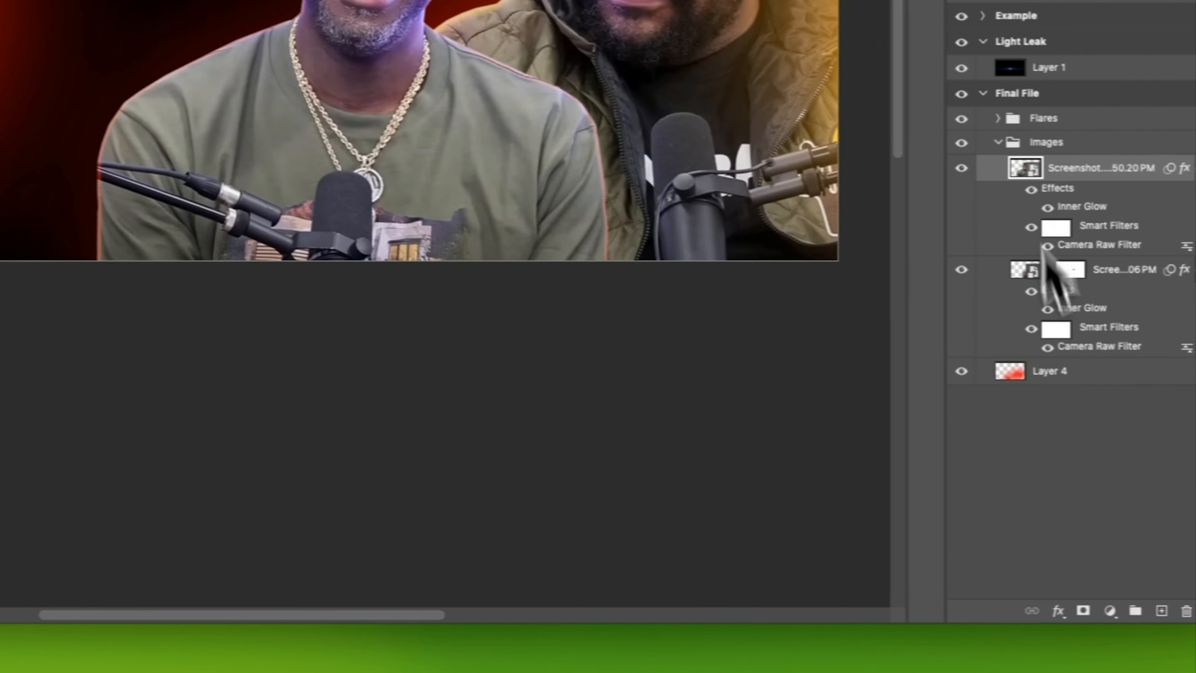
Step: Add a new layer clipped to the Screenshot 2.50.20PM cutout and choose a soft brush for painting
{"action": "left_click", "coordinate": [1136, 609]}
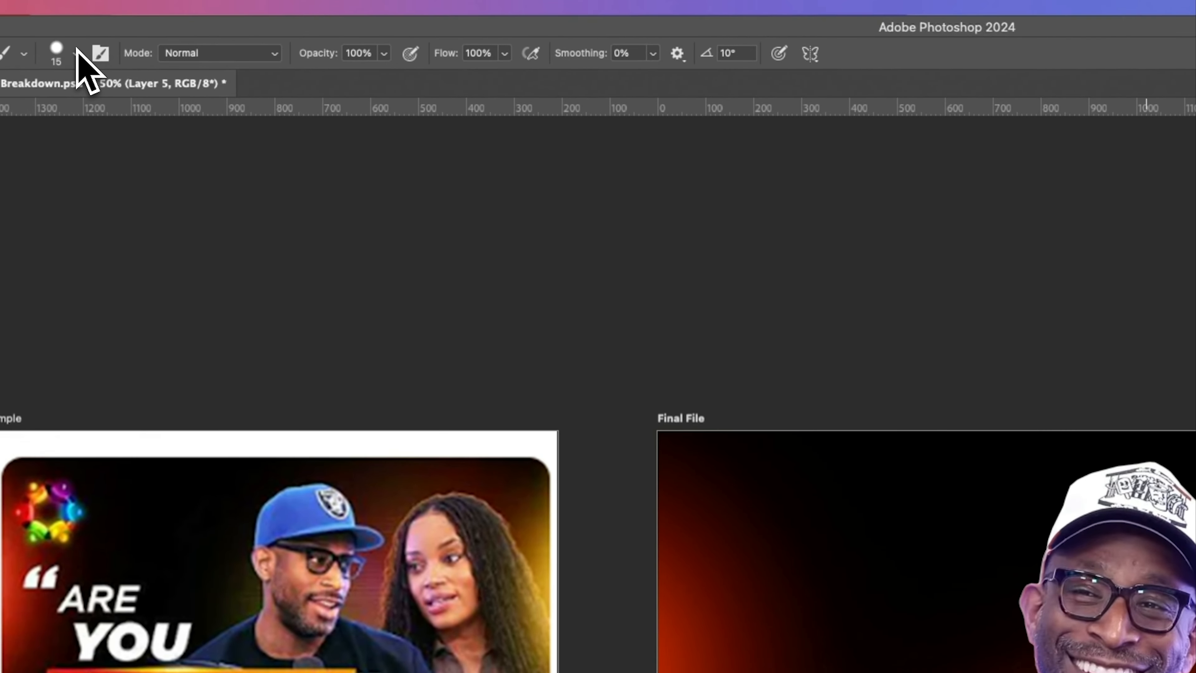
{"action": "left_click", "coordinate": [79, 54]}
{"action": "left_click", "coordinate": [19, 227]}
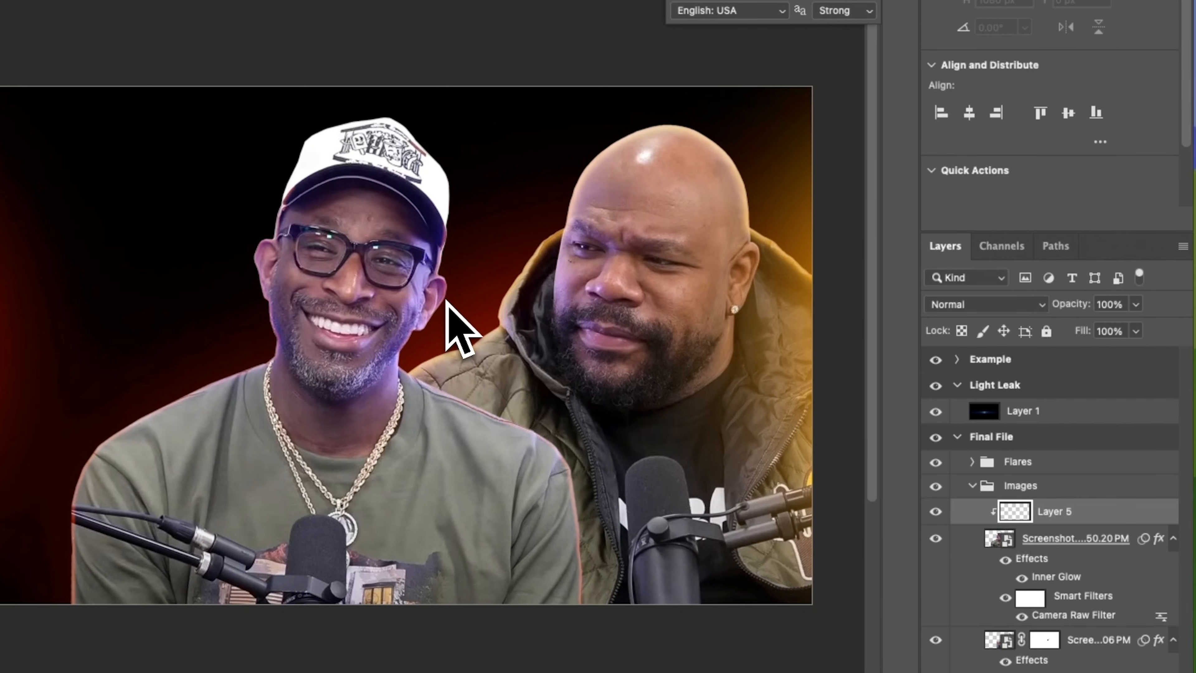
Step: Paint red-orange light around the smiling host's face and neck on the clipped layer and set its blend mode to Linear Dodge (Add)
{"action": "mouse_move", "coordinate": [446, 302]}
{"action": "left_mouse_down"}
{"action": "mouse_move", "coordinate": [448, 264]}
{"action": "mouse_move", "coordinate": [439, 293]}
{"action": "left_mouse_up"}
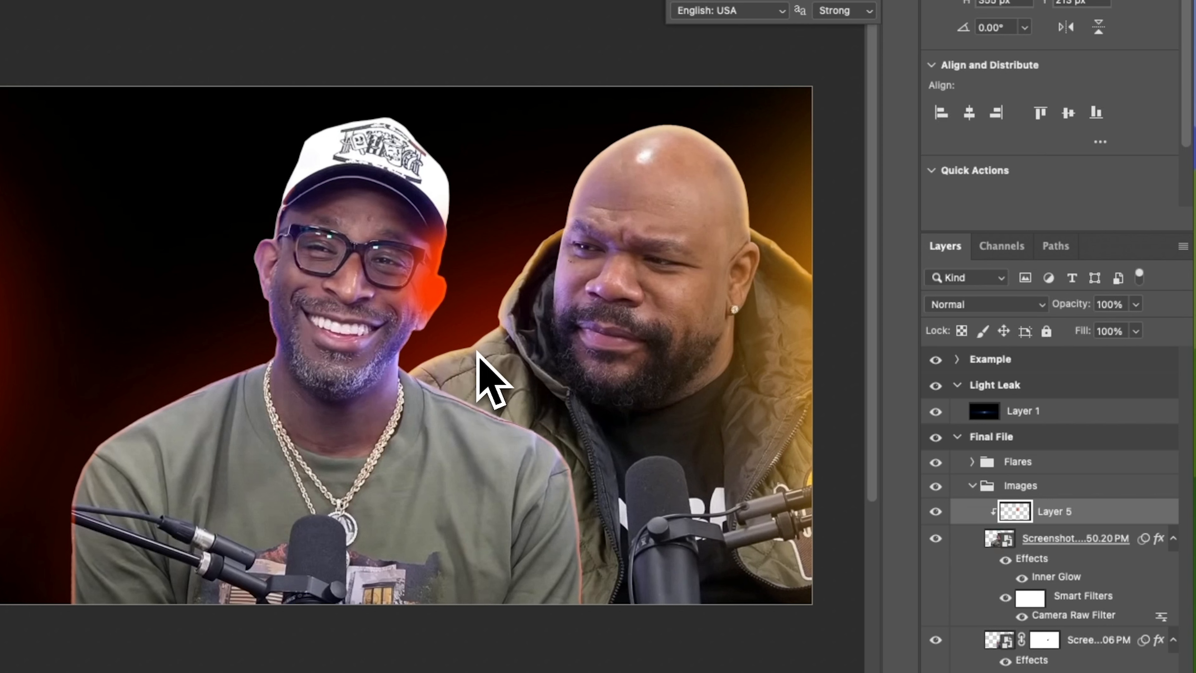
{"action": "mouse_move", "coordinate": [433, 363]}
{"action": "left_mouse_down"}
{"action": "mouse_move", "coordinate": [286, 359]}
{"action": "mouse_move", "coordinate": [239, 338]}
{"action": "mouse_move", "coordinate": [256, 219]}
{"action": "left_mouse_up"}
{"action": "left_click", "coordinate": [979, 307]}
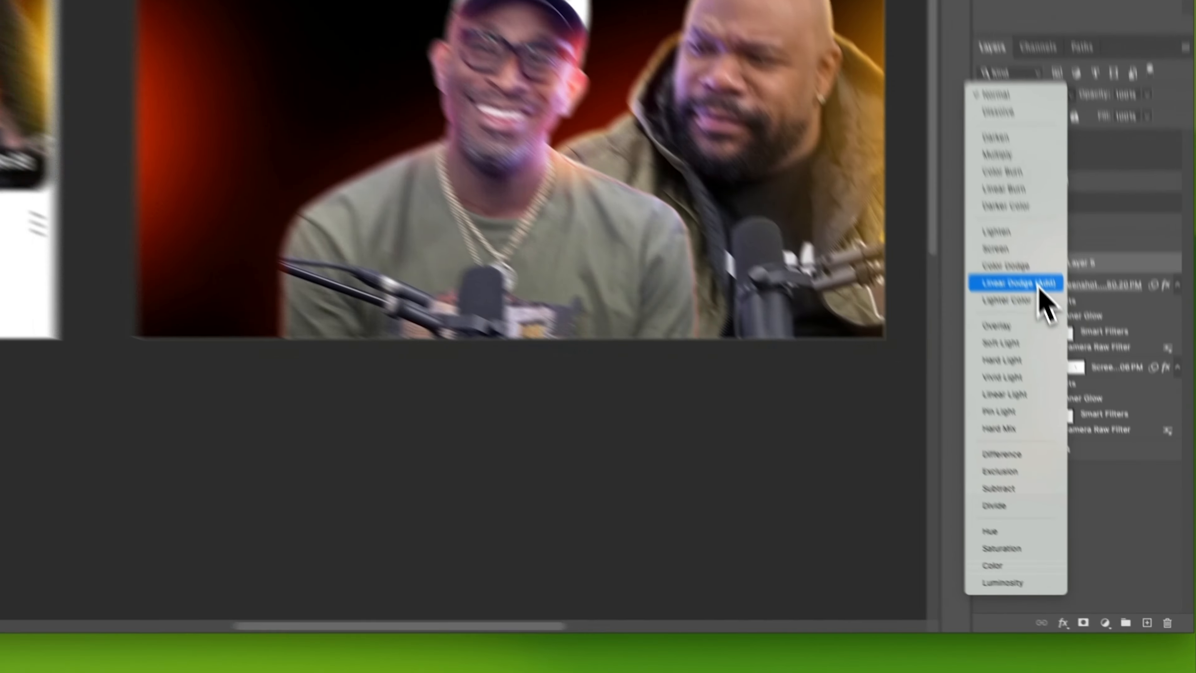
{"action": "left_click", "coordinate": [1100, 451]}
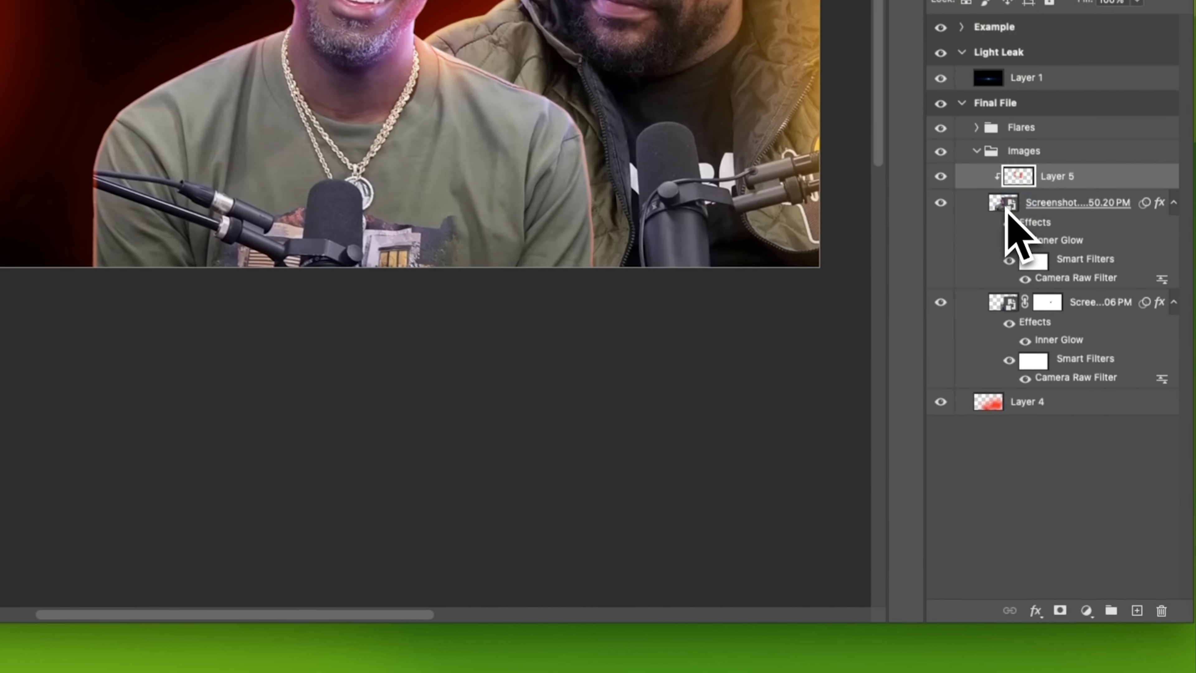
Step: Compare the smiling host with and without the painted light by toggling Layer 5's visibility
{"action": "left_click", "coordinate": [935, 165]}
{"action": "left_click", "coordinate": [935, 165]}
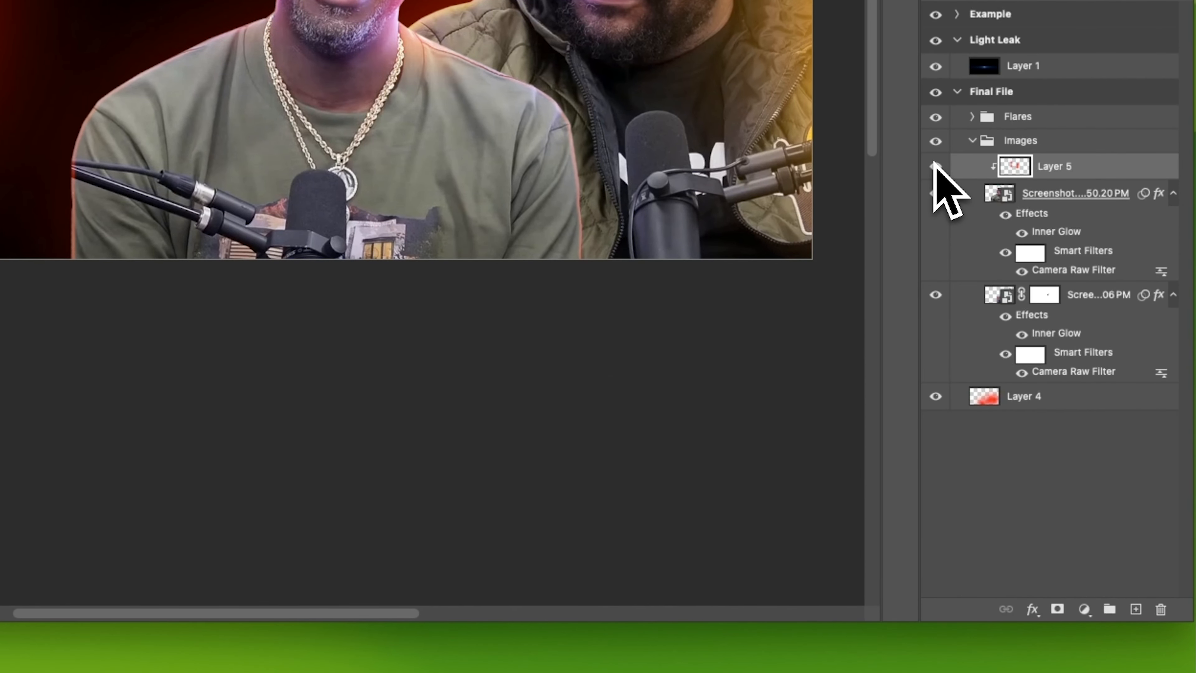
{"action": "left_click", "coordinate": [935, 164]}
{"action": "left_click", "coordinate": [935, 165]}
{"action": "left_click", "coordinate": [935, 163]}
{"action": "left_click", "coordinate": [935, 165]}
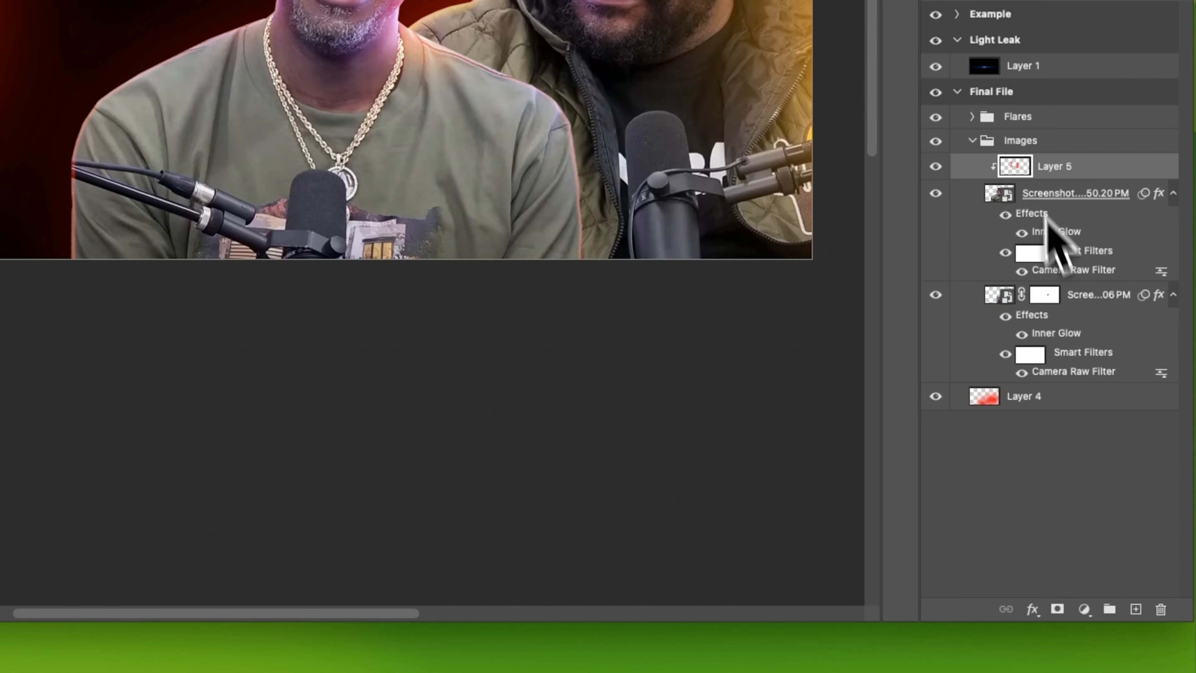
Step: Add a layer mask to Layer 5 and brush away the painted light over the host's forehead and face
{"action": "left_click", "coordinate": [1057, 609]}
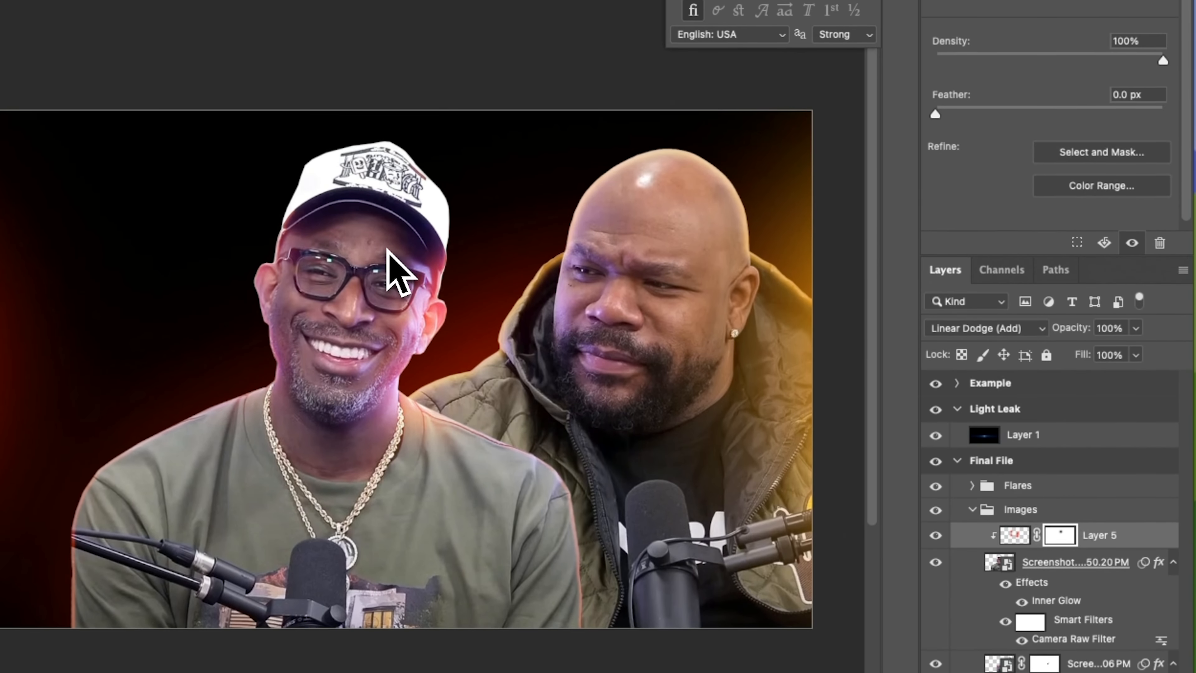
{"action": "left_click", "coordinate": [400, 273]}
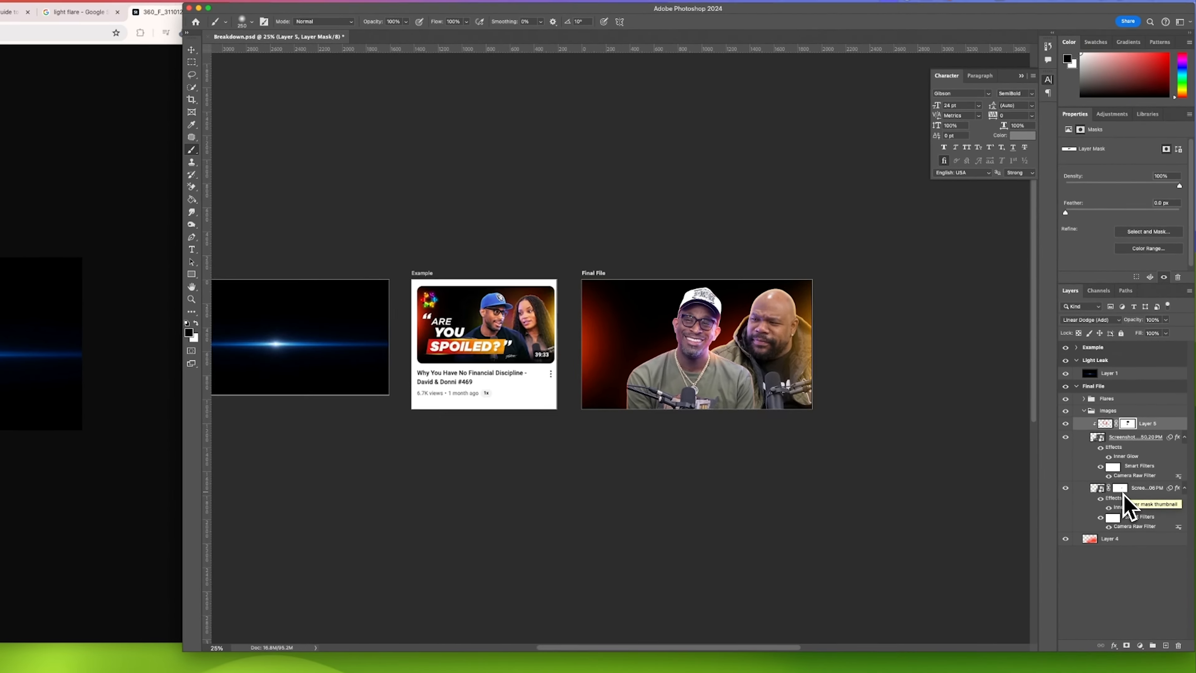
Step: Duplicate the frowning host's Screenshot 2.50.06PM cutout and apply a High Pass filter with a 3.8-pixel radius to the copy
{"action": "key", "text": "super+equal"}
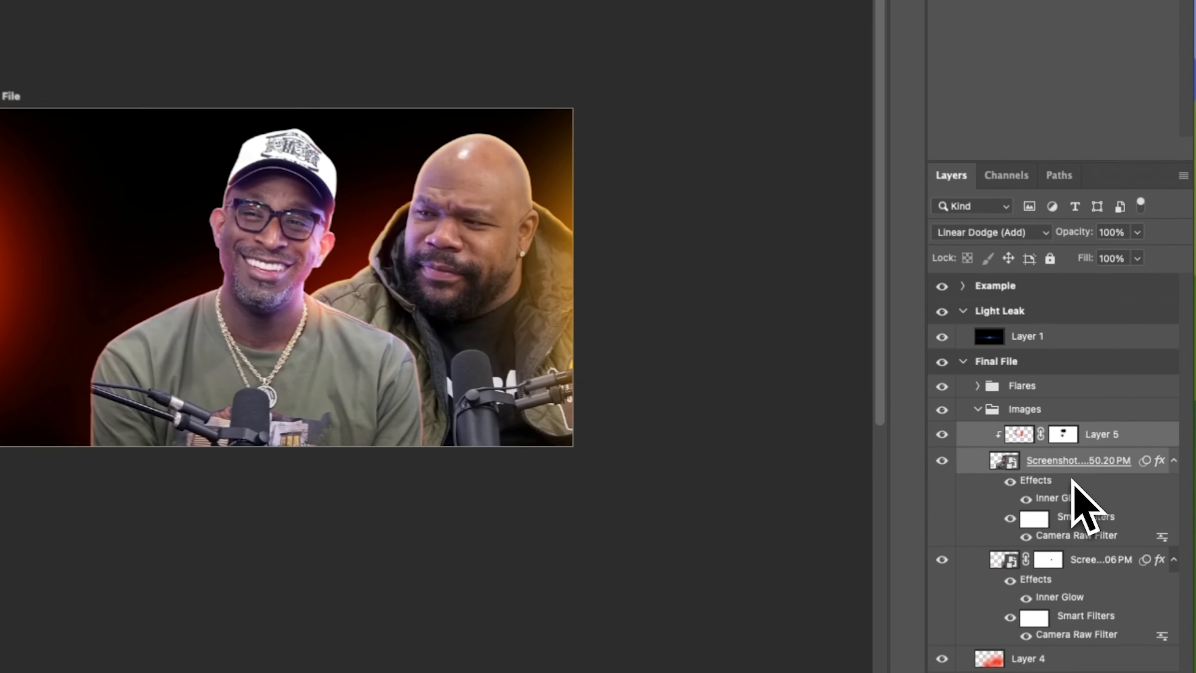
{"action": "left_click", "coordinate": [1122, 489]}
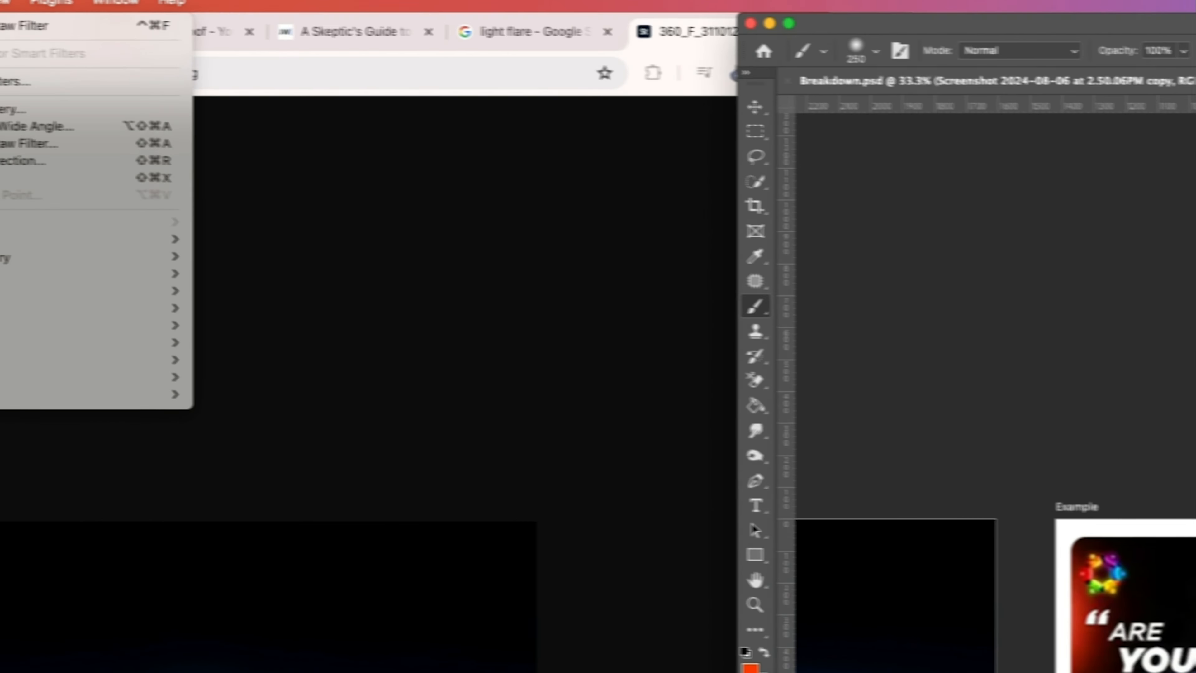
{"action": "mouse_move", "coordinate": [6, 395]}
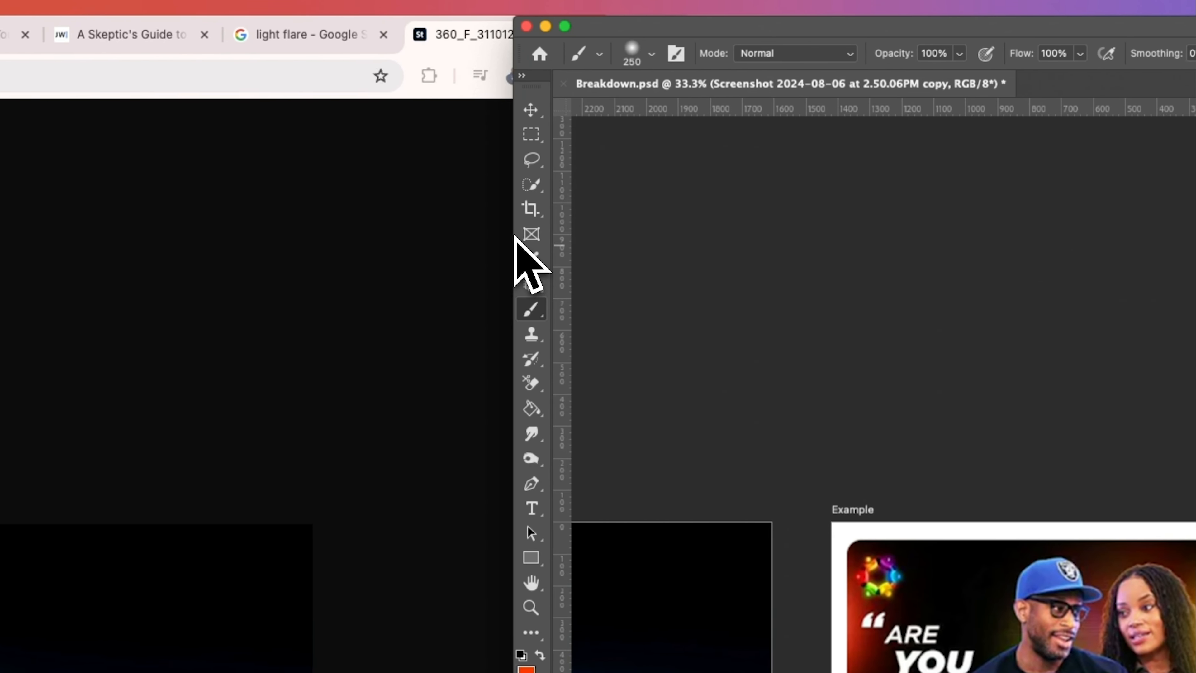
{"action": "left_click", "coordinate": [788, 234]}
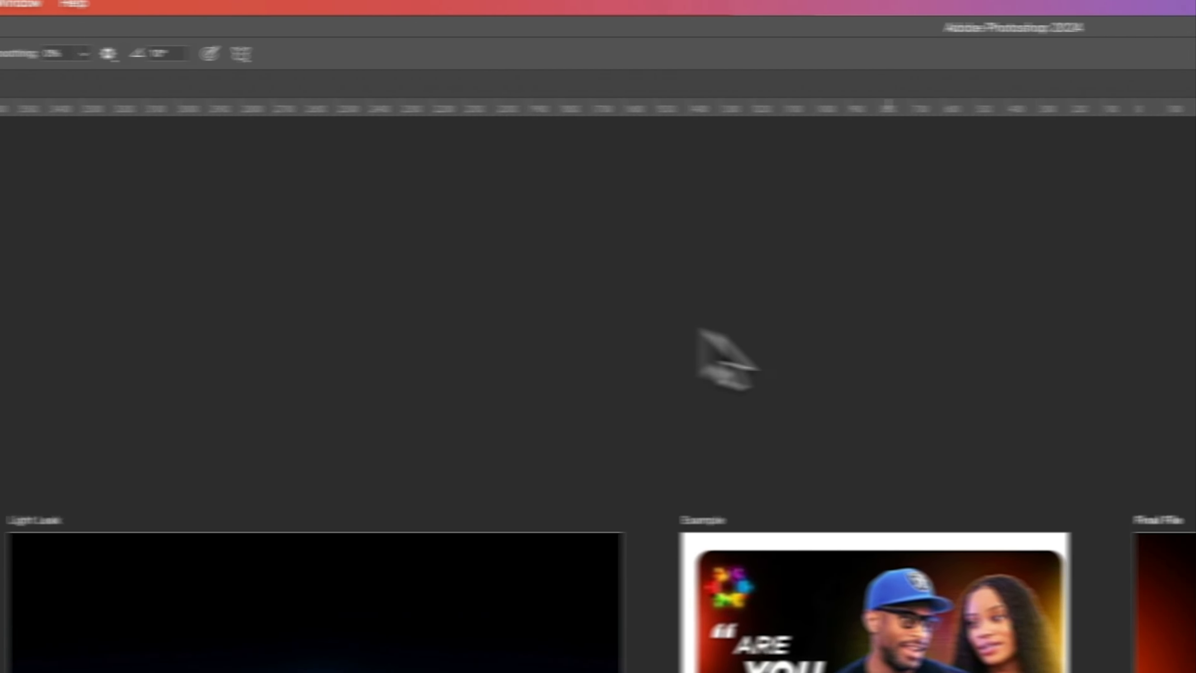
{"action": "scroll", "coordinate": [975, 368], "scroll_direction": "right", "scroll_amount": 10}
{"action": "key", "text": "super+equal"}
{"action": "scroll", "coordinate": [770, 370], "scroll_direction": "left", "scroll_amount": 5}
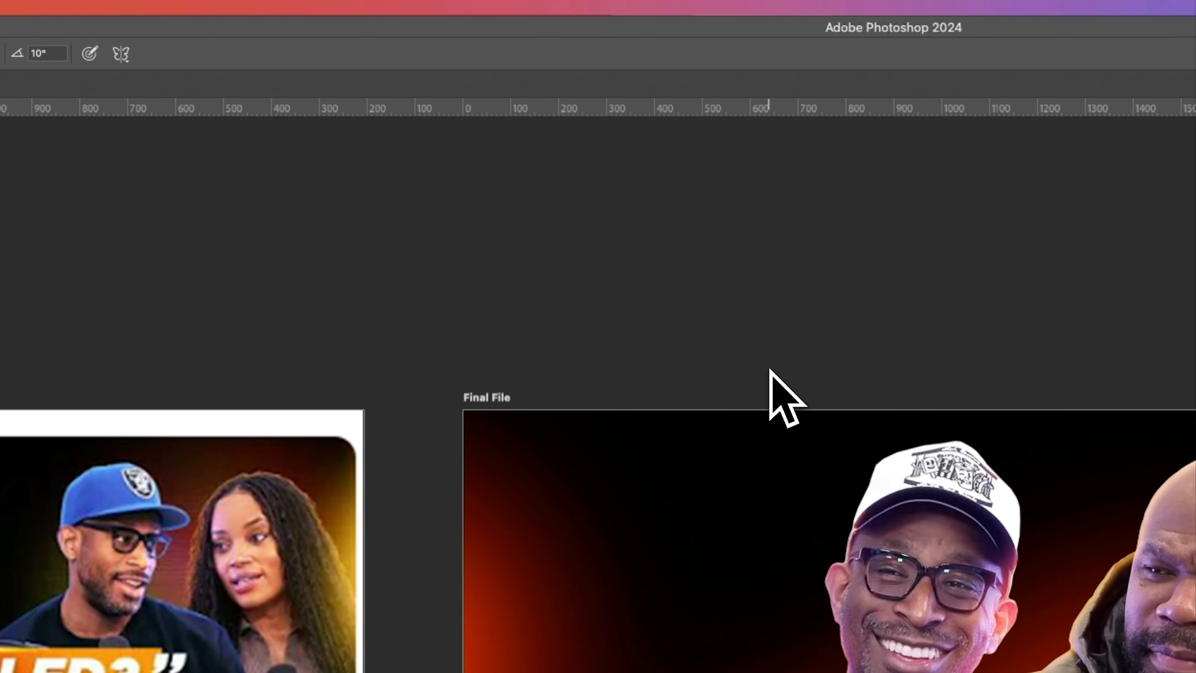
{"action": "left_click", "coordinate": [6, 4]}
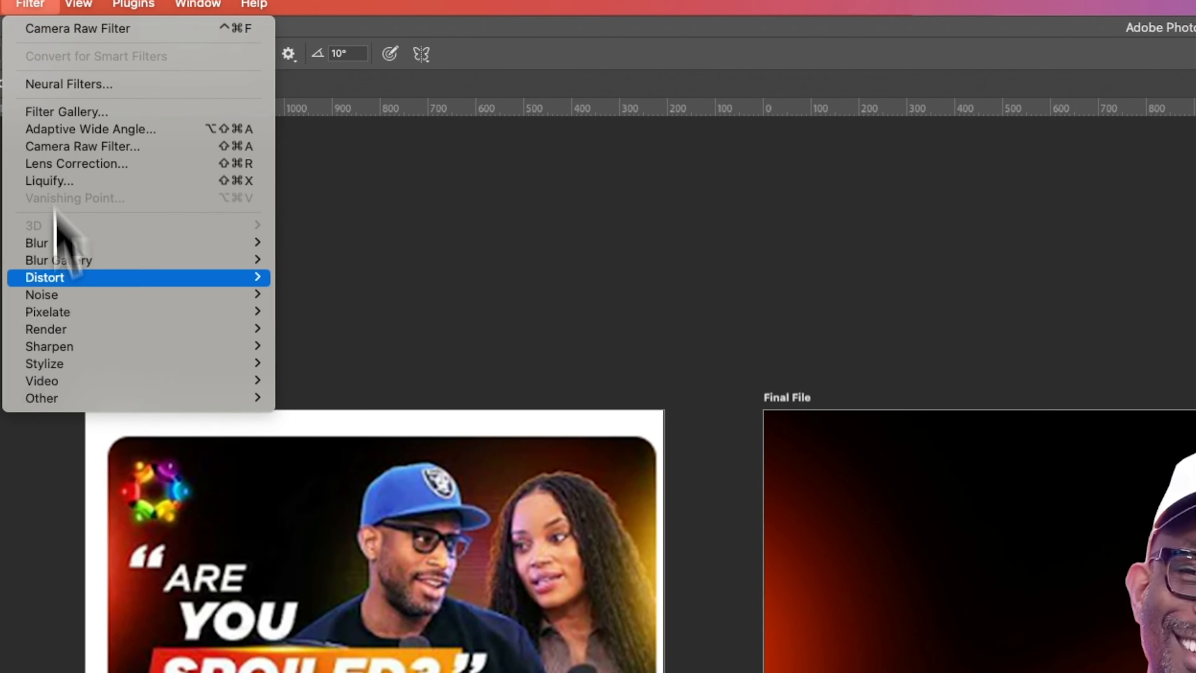
{"action": "mouse_move", "coordinate": [59, 400]}
{"action": "left_click", "coordinate": [370, 418]}
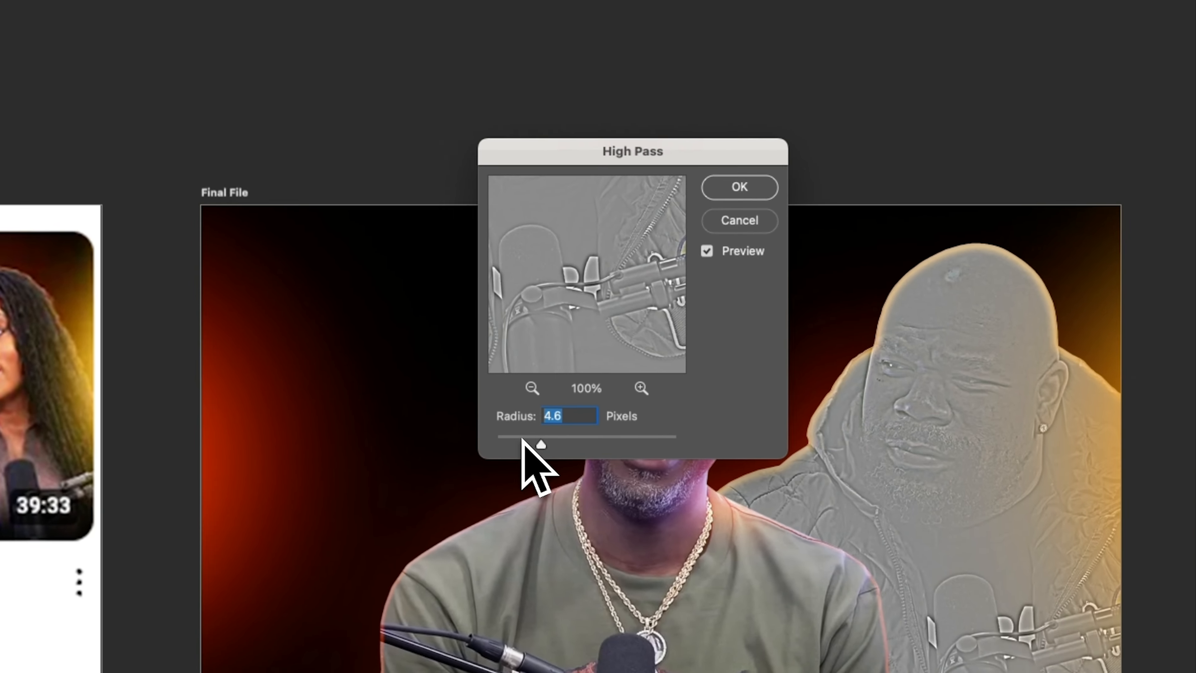
{"action": "left_click_drag", "start_coordinate": [522, 439], "coordinate": [560, 440]}
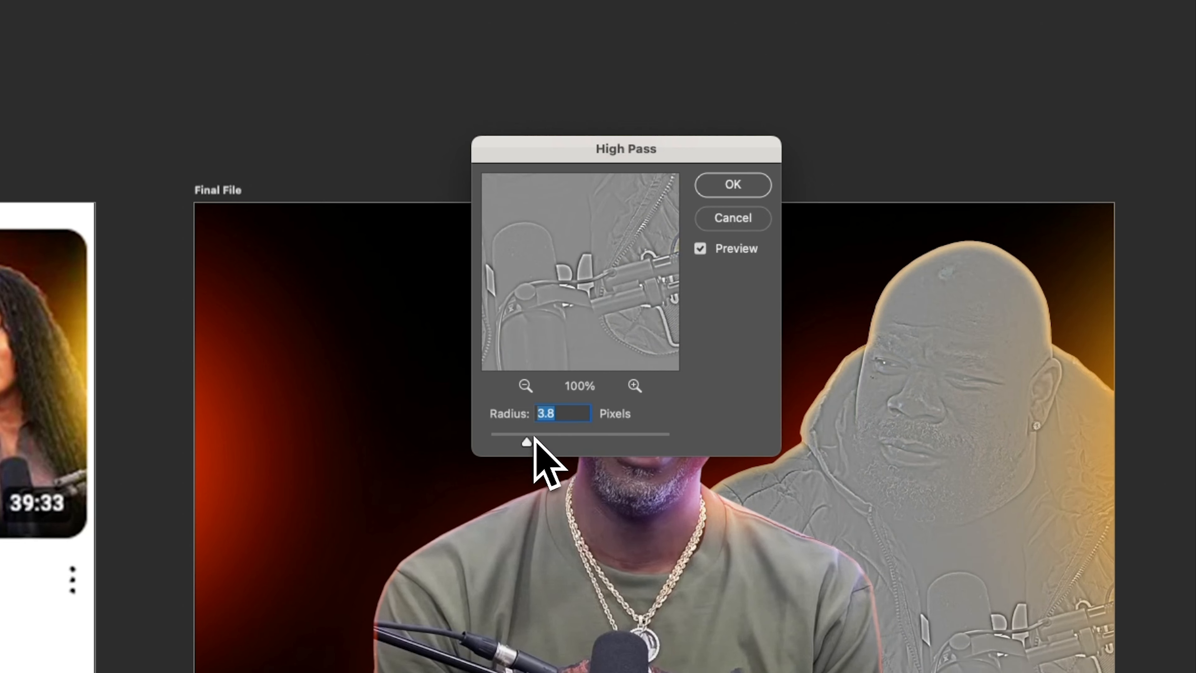
{"action": "key", "text": "Return"}
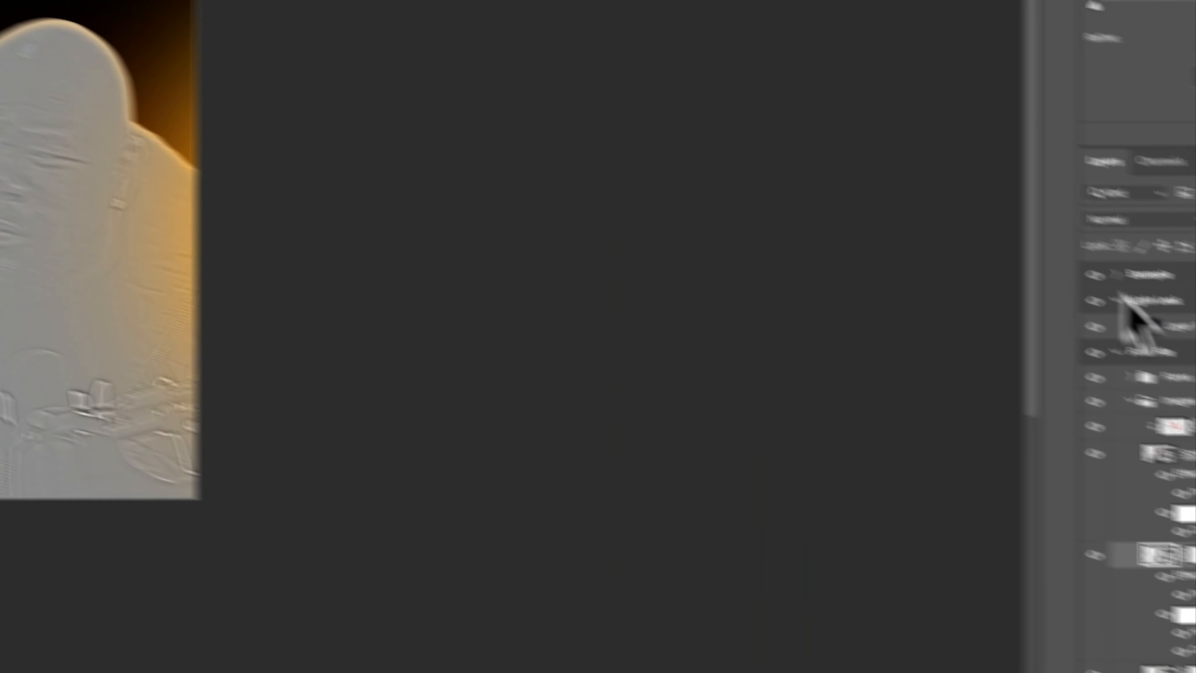
Step: Set the High Pass copy's blend mode to Overlay
{"action": "left_click", "coordinate": [1012, 198]}
{"action": "left_click", "coordinate": [1021, 456]}
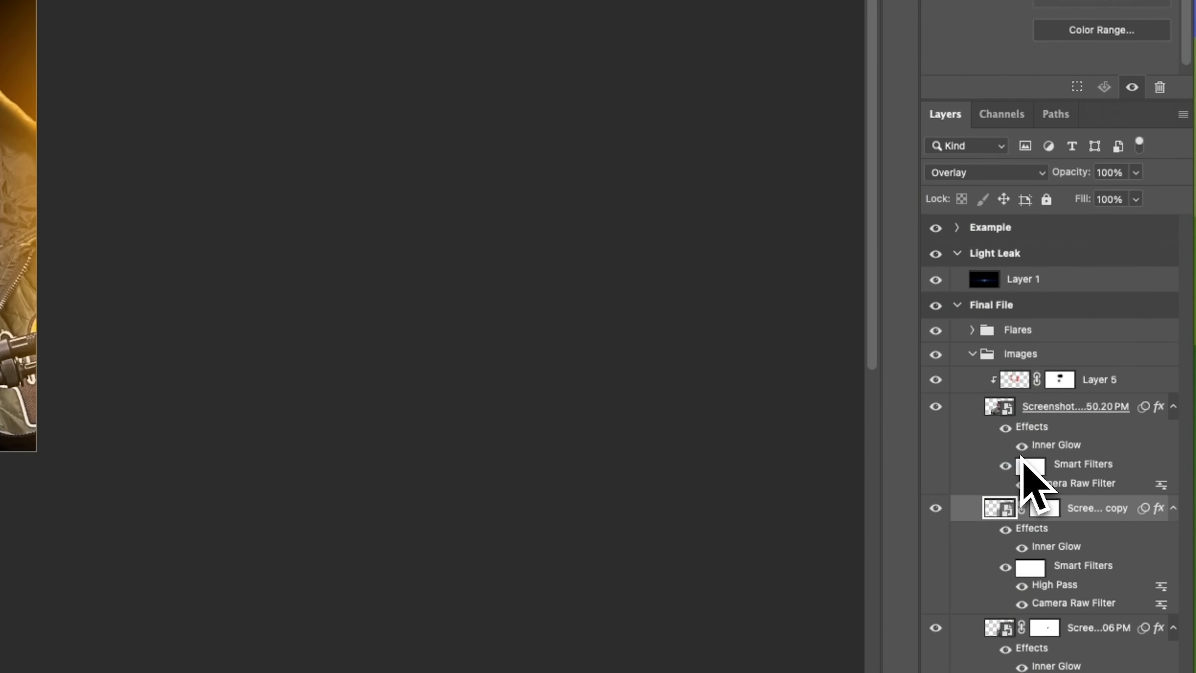
Step: Try the Soft Light blend mode on the High Pass copy and switch it back to Overlay
{"action": "left_click", "coordinate": [1039, 173]}
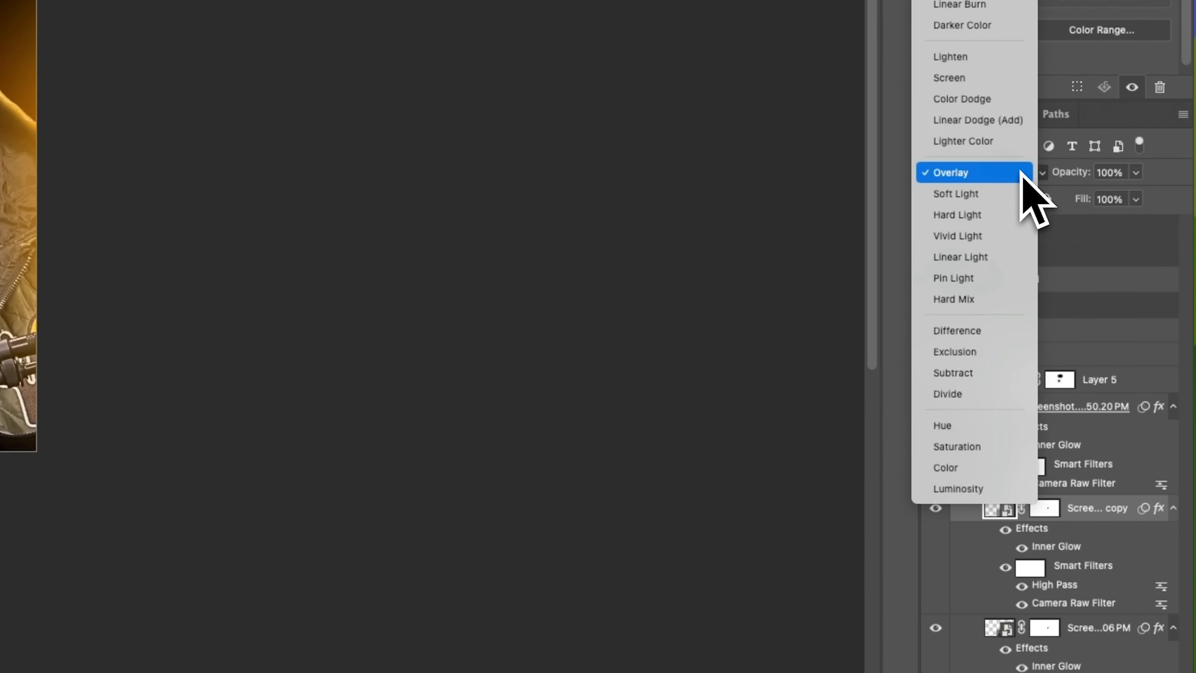
{"action": "left_click", "coordinate": [1014, 197]}
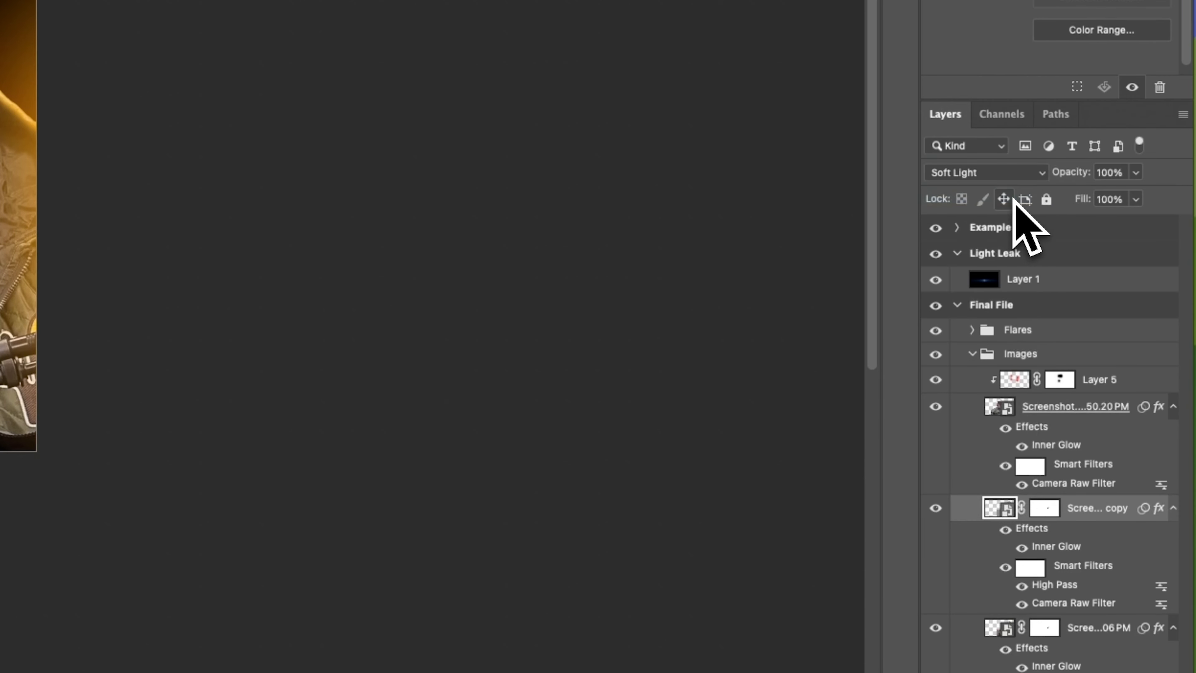
{"action": "left_click", "coordinate": [1012, 178]}
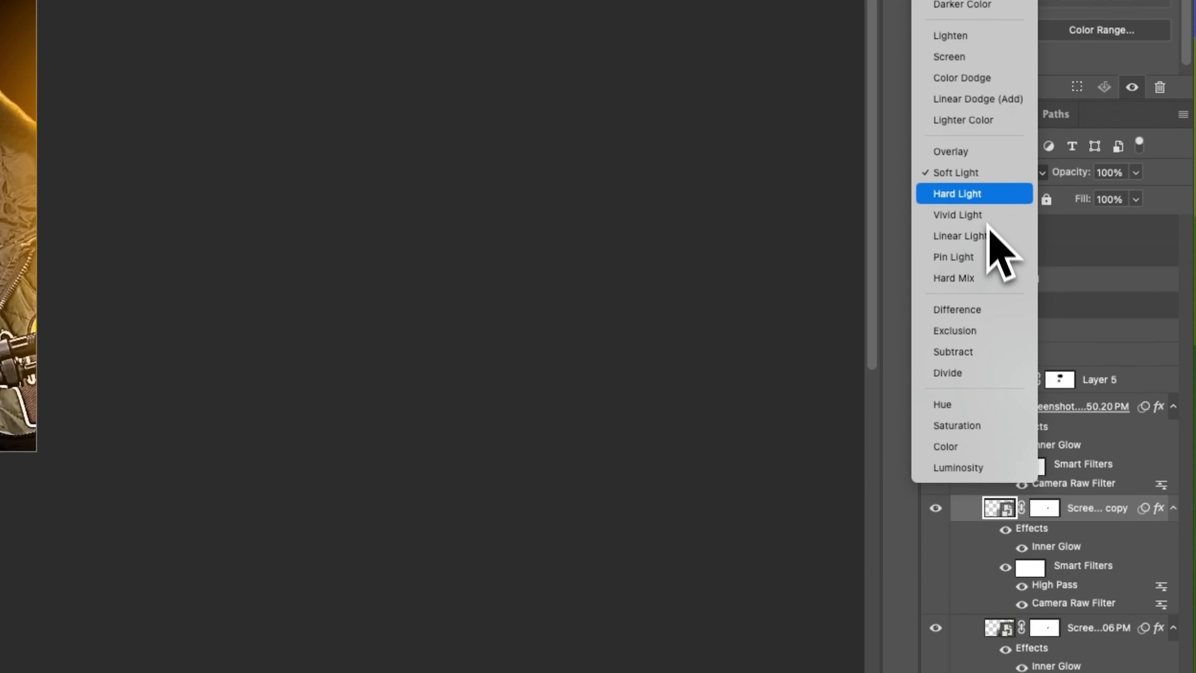
{"action": "left_click", "coordinate": [986, 153]}
{"action": "scroll", "coordinate": [353, 523], "scroll_direction": "right", "scroll_amount": 2}
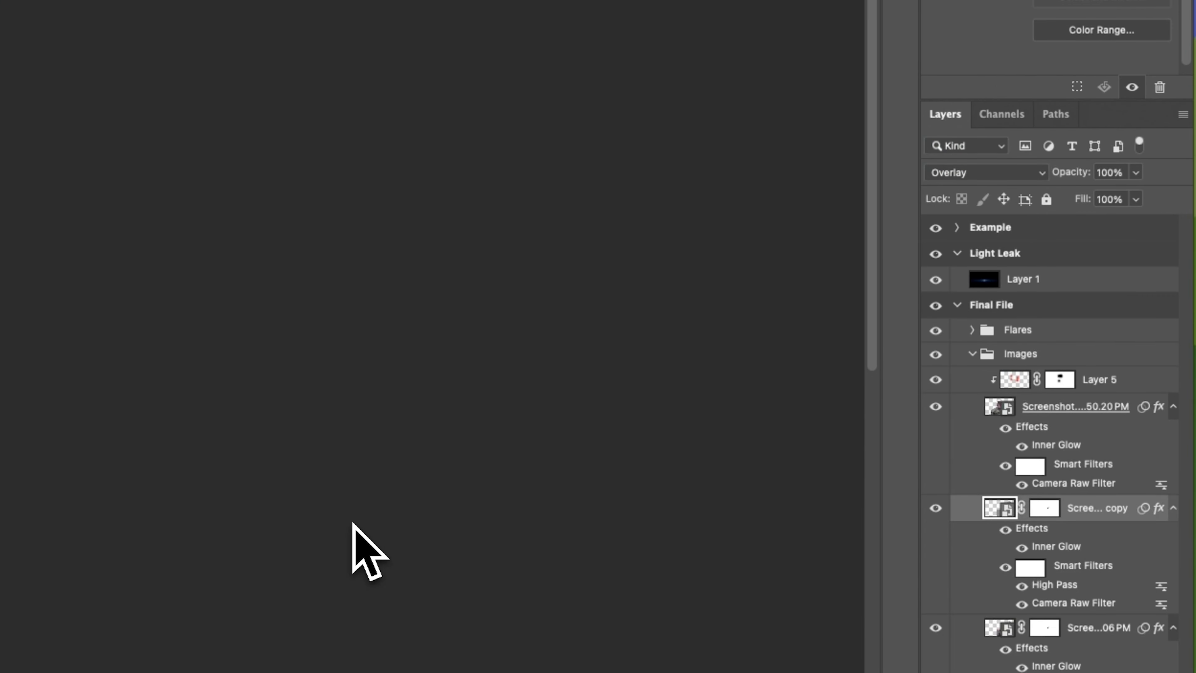
{"action": "scroll", "coordinate": [354, 524], "scroll_direction": "left", "scroll_amount": 3}
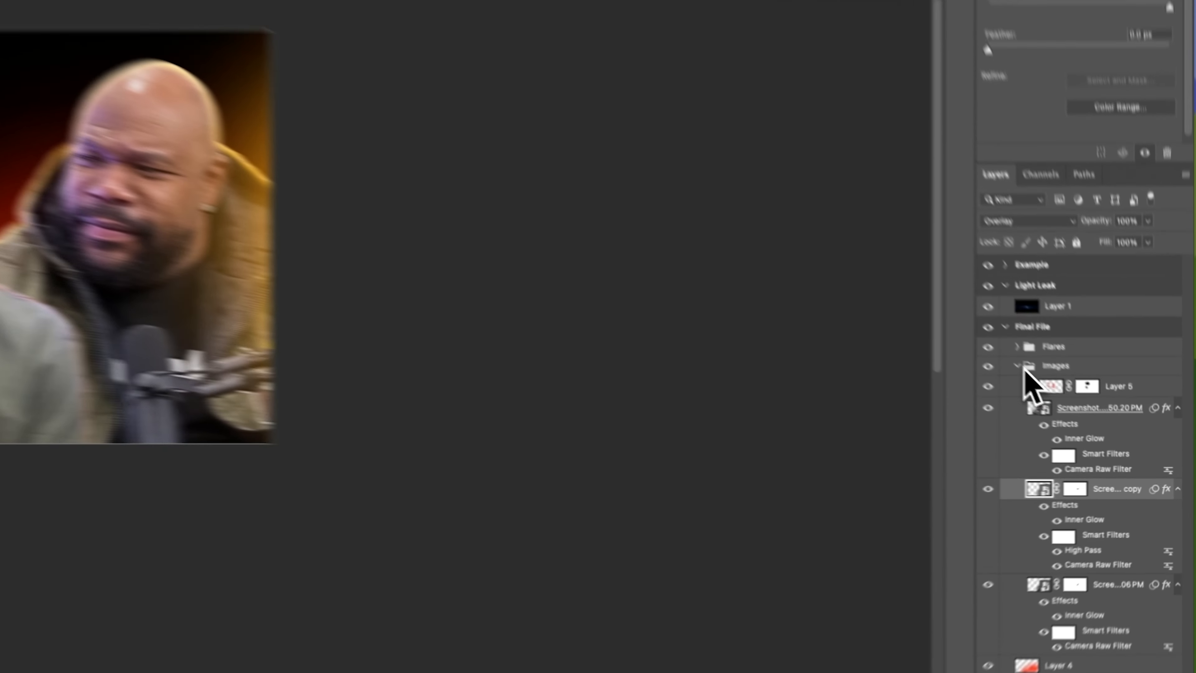
Step: Collapse the Images group and put Layer 4 into a new group named BG inside Final File
{"action": "left_click", "coordinate": [1085, 411]}
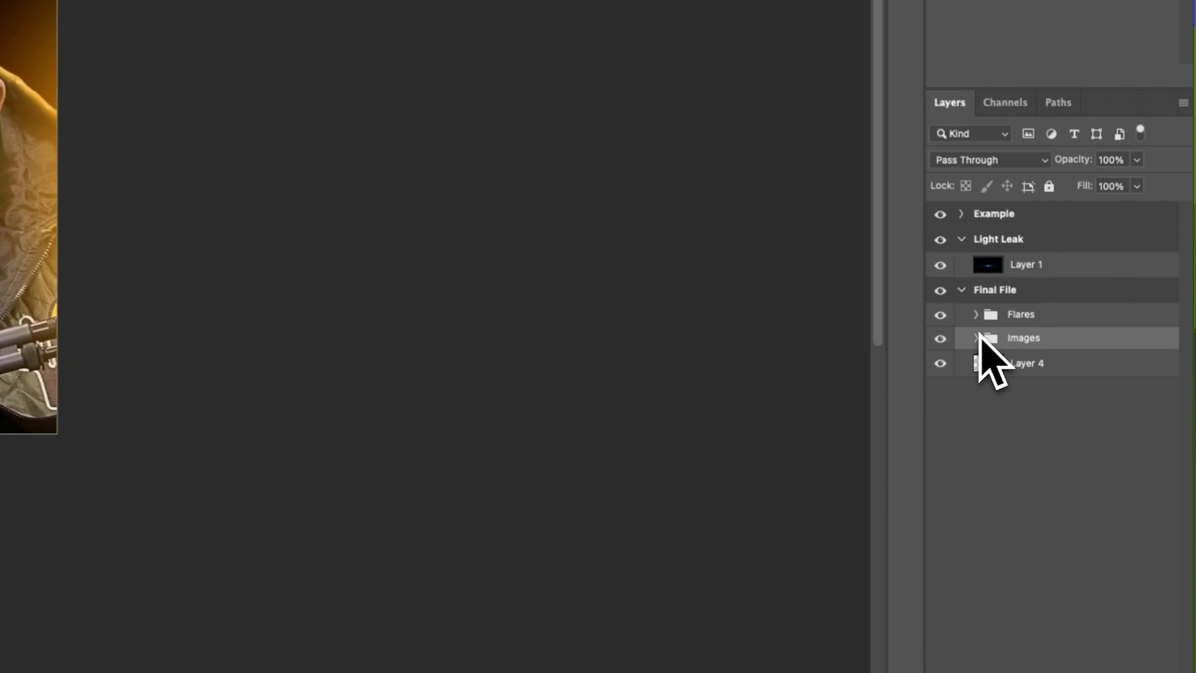
{"action": "left_click", "coordinate": [1014, 363]}
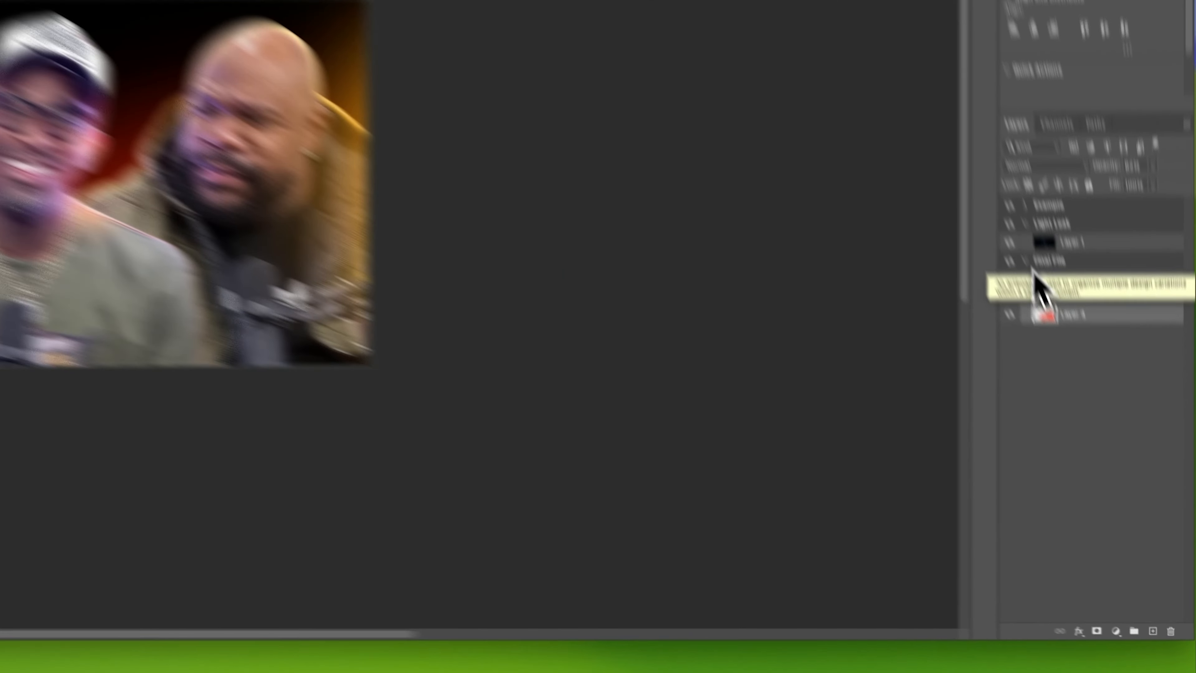
{"action": "left_click", "coordinate": [1077, 385]}
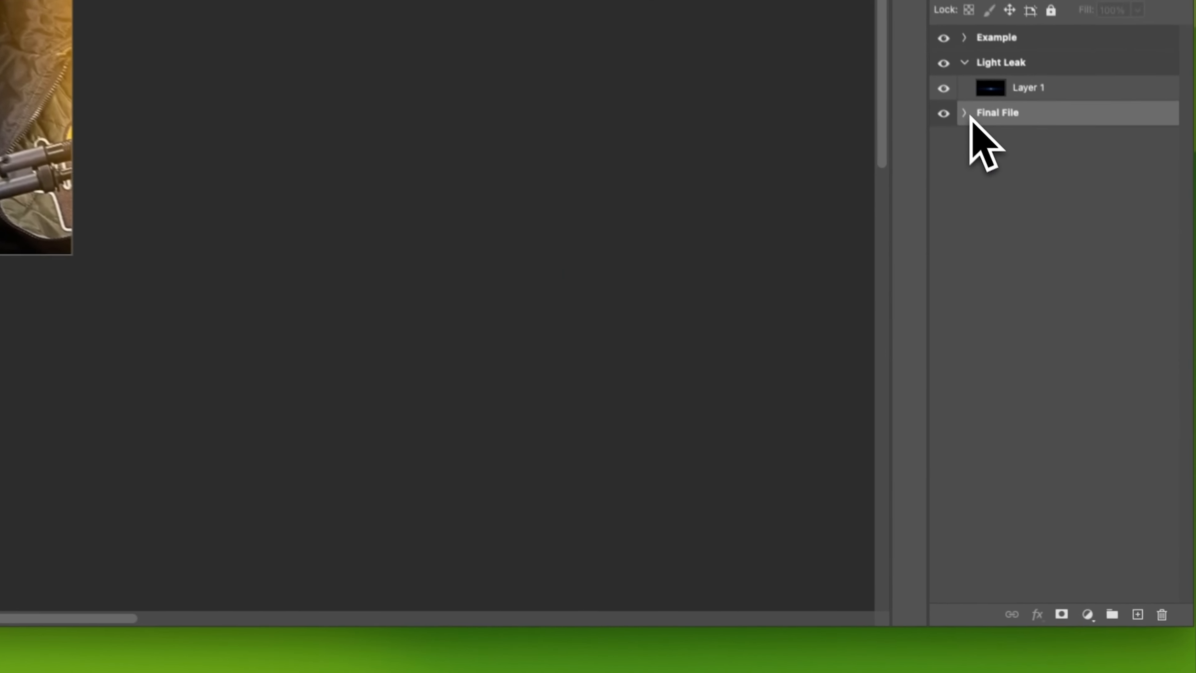
{"action": "left_click", "coordinate": [1066, 386]}
{"action": "left_click", "coordinate": [936, 97]}
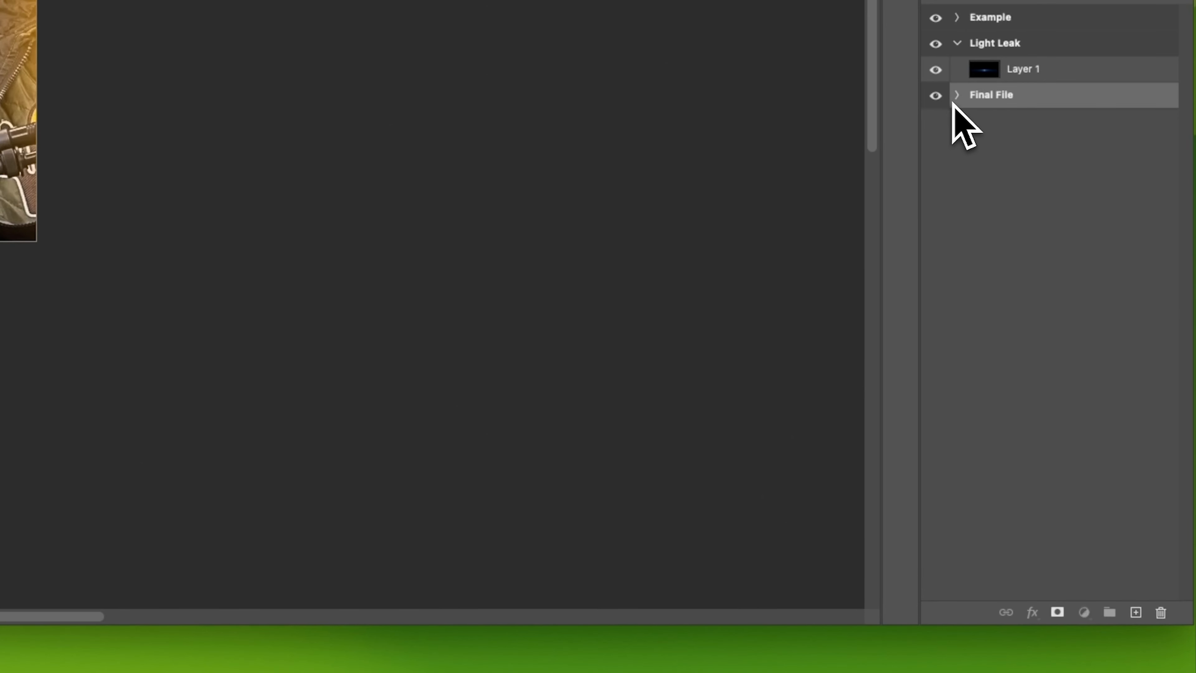
{"action": "left_click", "coordinate": [1029, 186]}
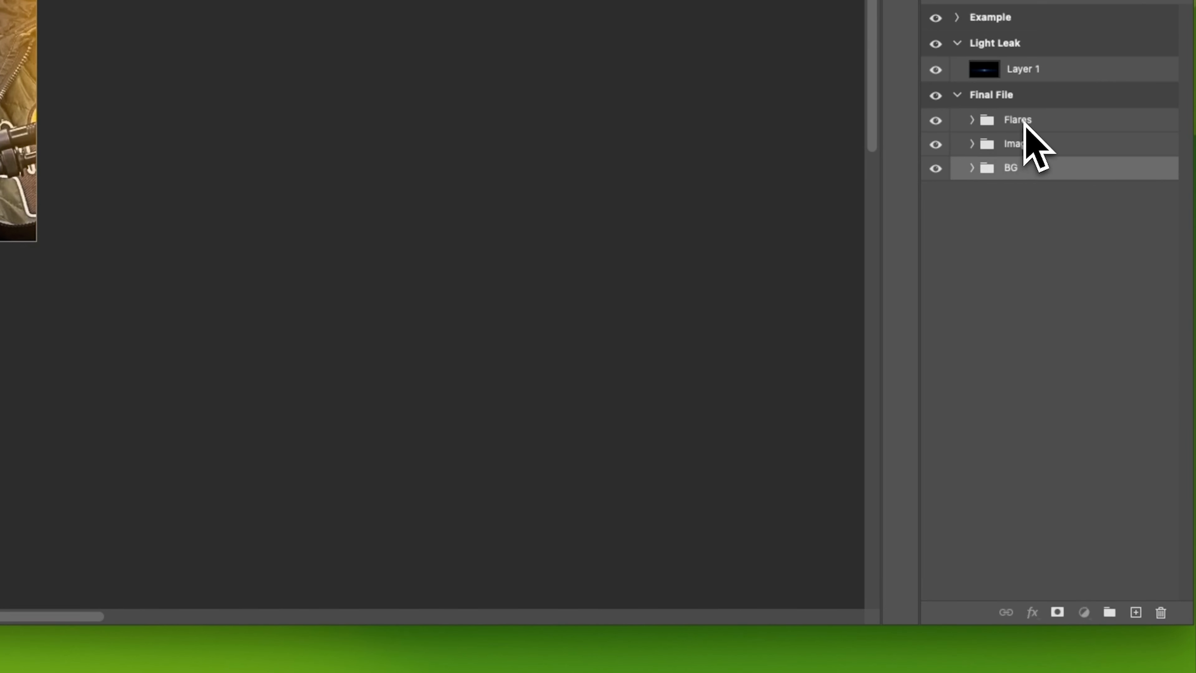
Step: Create a new group above Flares and name it Text
{"action": "left_click", "coordinate": [1027, 121]}
{"action": "left_click", "coordinate": [1110, 612]}
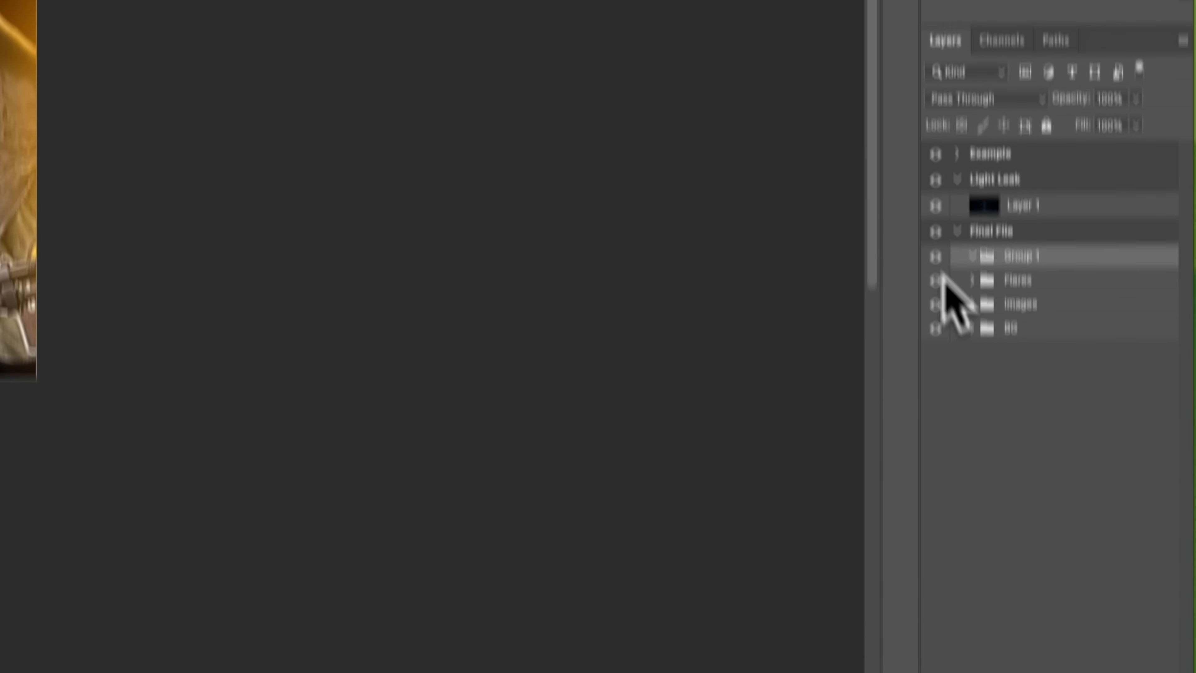
{"action": "double_click", "coordinate": [1021, 256]}
{"action": "type", "text": "T"}
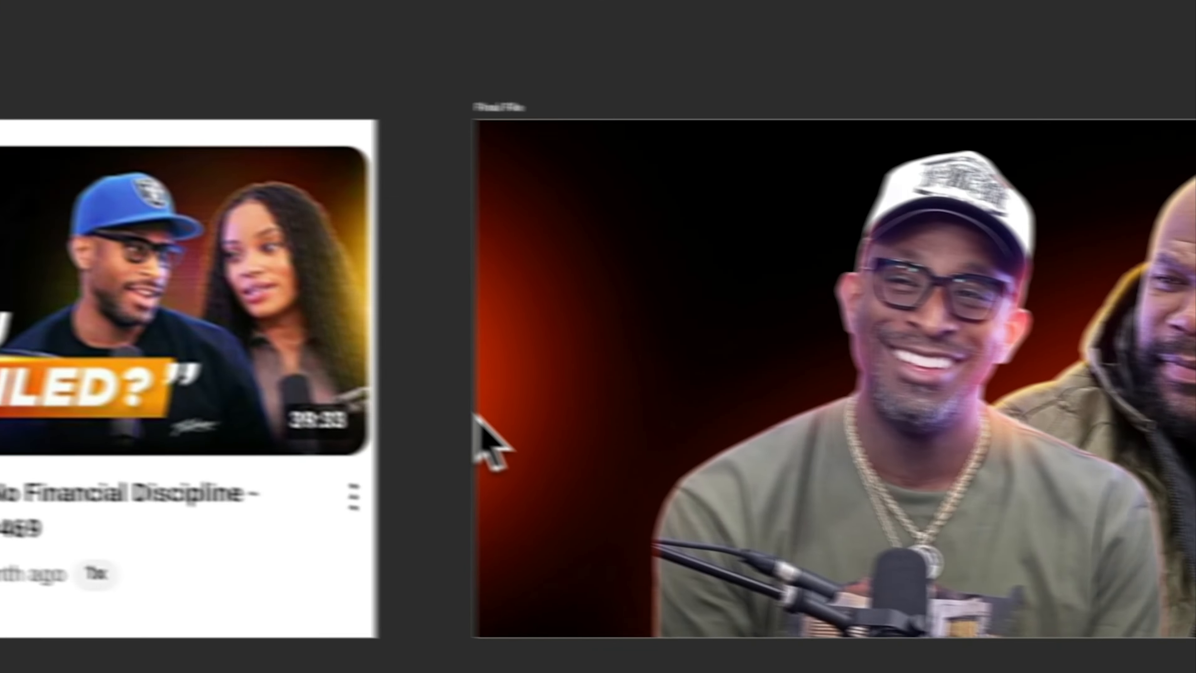
Step: Draw a rectangle about 1179 × 257 px across the lower part of the Final File artboard and fill it with red
{"action": "left_click_drag", "start_coordinate": [534, 447], "coordinate": [1077, 581]}
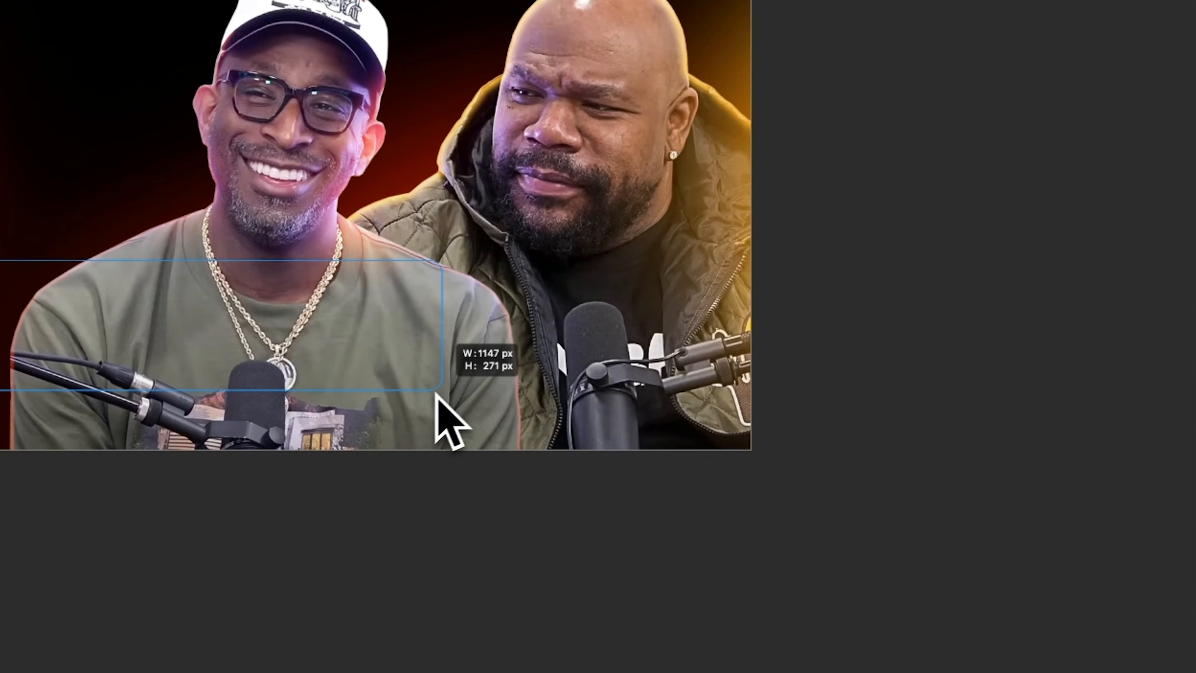
{"action": "left_click_drag", "start_coordinate": [435, 392], "coordinate": [456, 385]}
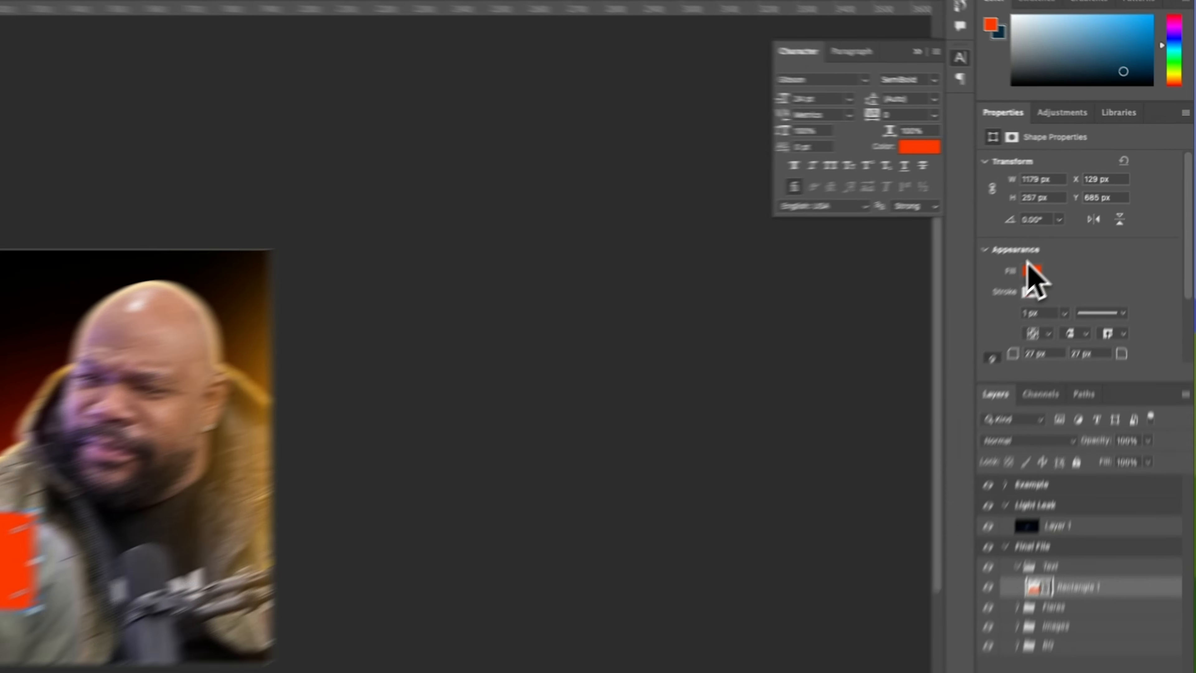
{"action": "left_click", "coordinate": [1093, 213]}
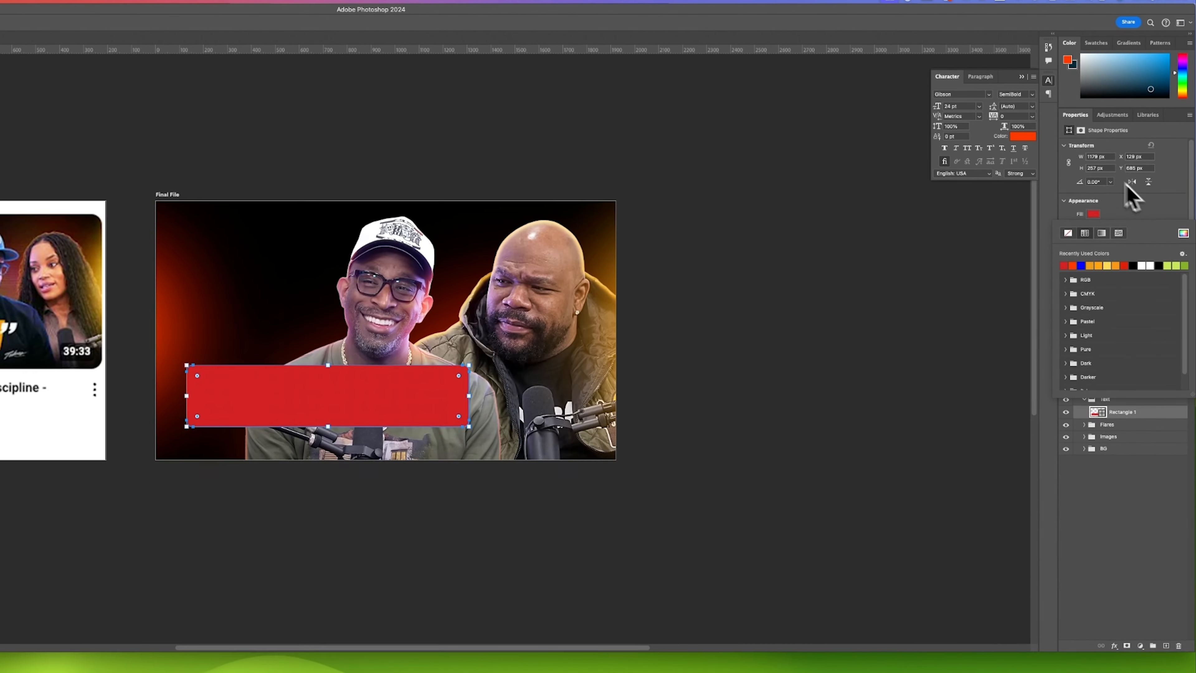
Step: Set all corner radii of the red rectangle to 0 px
{"action": "scroll", "coordinate": [1103, 195], "scroll_direction": "down", "scroll_amount": 2}
{"action": "left_click", "coordinate": [1101, 209]}
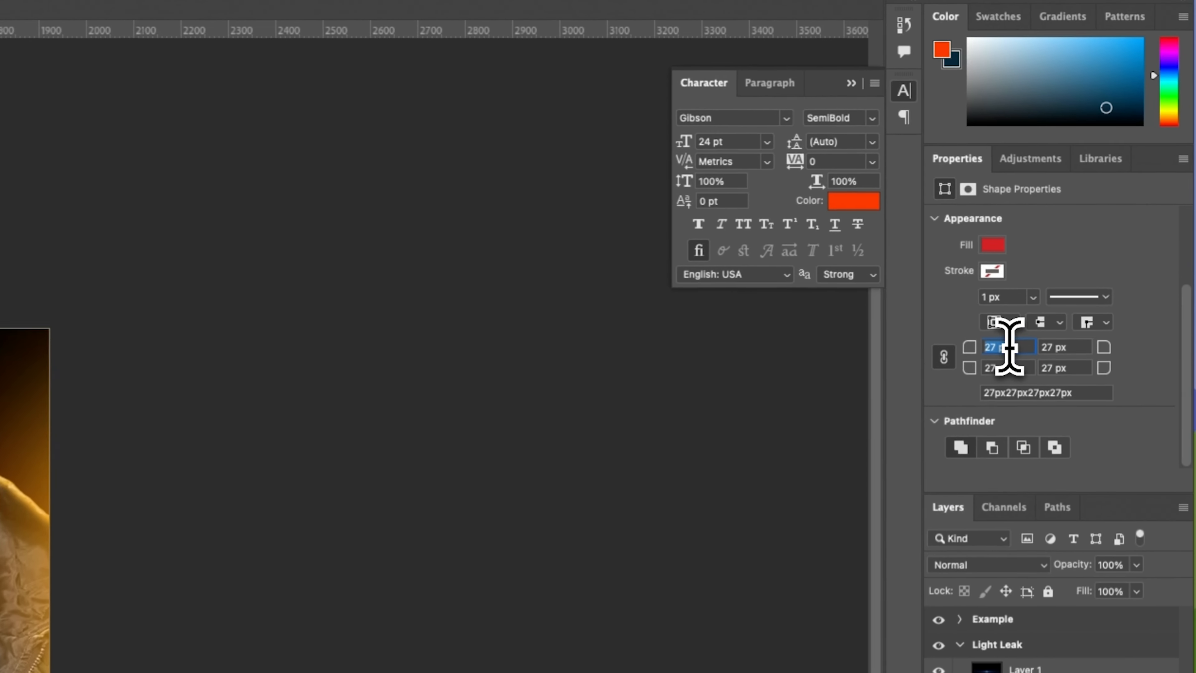
{"action": "type", "text": "0"}
{"action": "key", "text": "Return"}
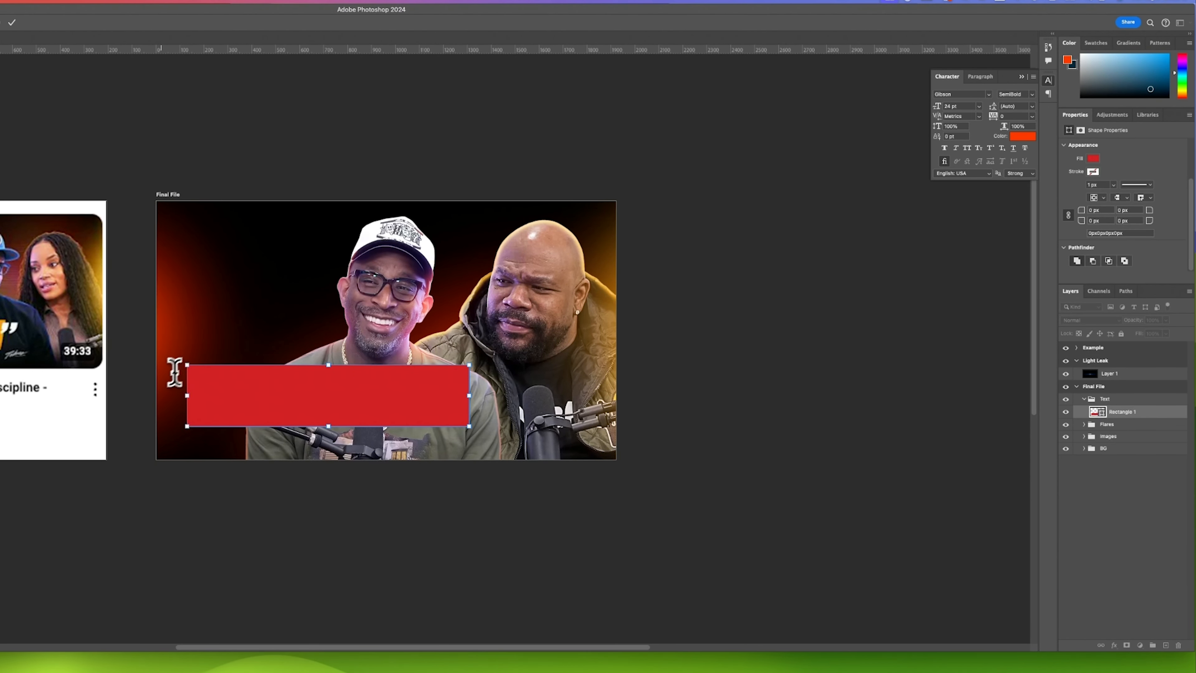
Step: Slant the red rectangle with a transform and add a new layer above it in the Text group
{"action": "left_click_drag", "start_coordinate": [184, 373], "coordinate": [201, 366]}
{"action": "left_click_drag", "start_coordinate": [2, 284], "coordinate": [1, 282]}
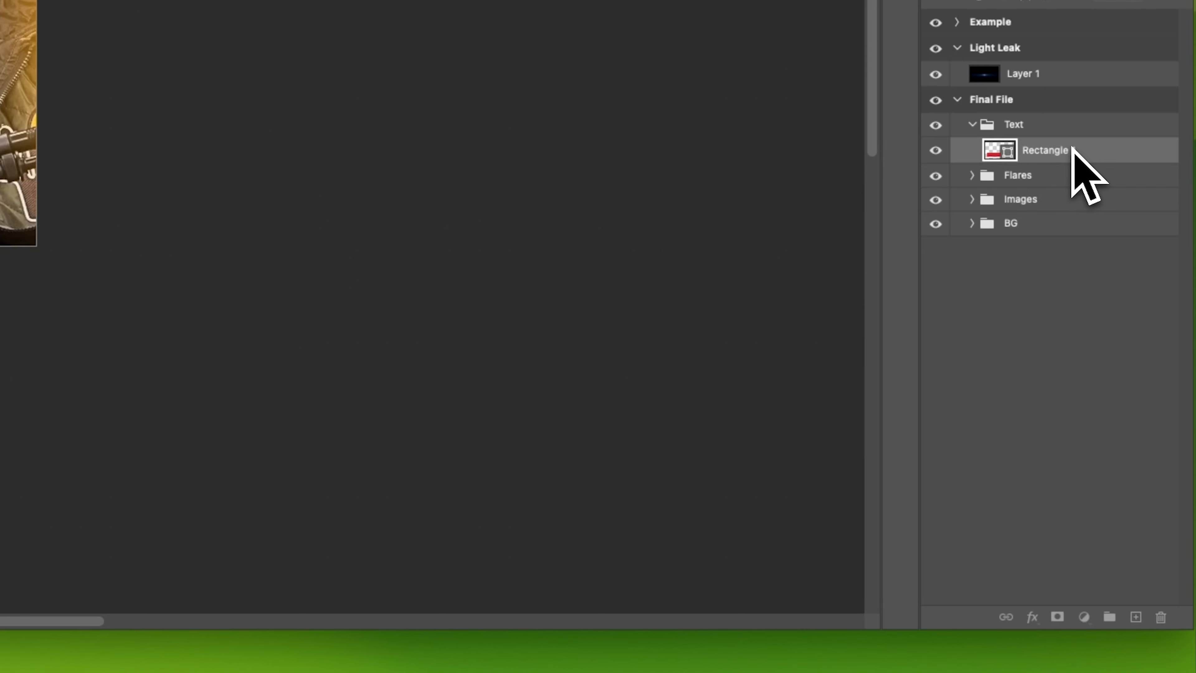
{"action": "key", "text": "alt+bracketright"}
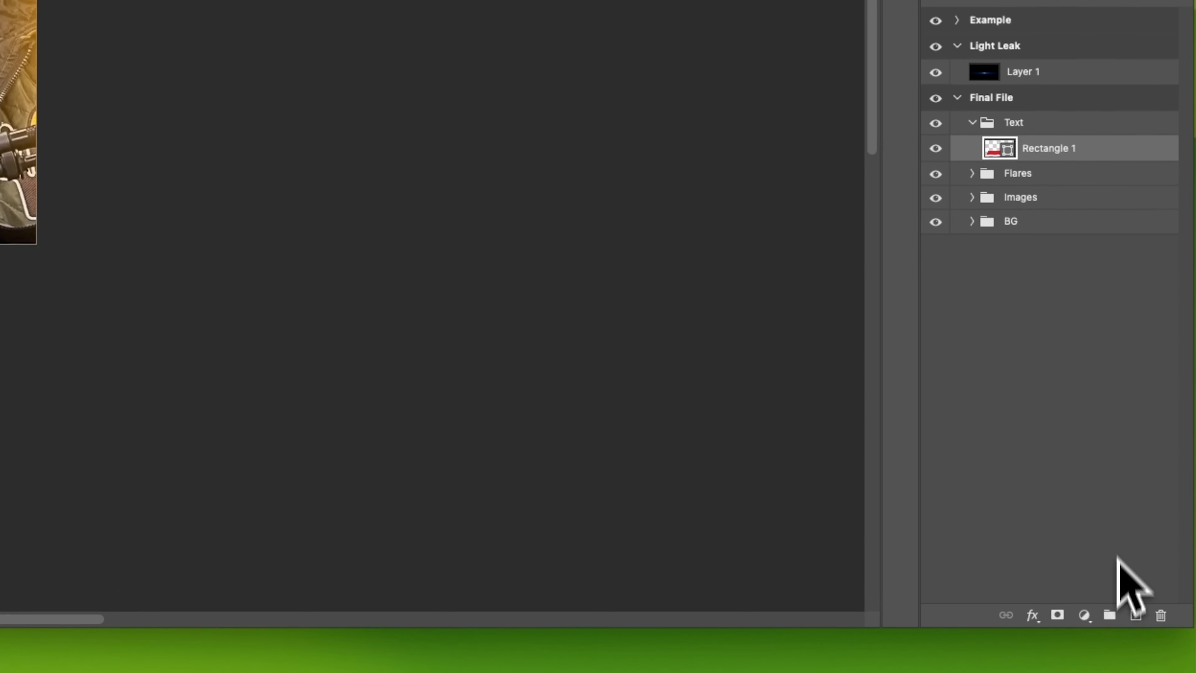
{"action": "left_click", "coordinate": [1135, 616]}
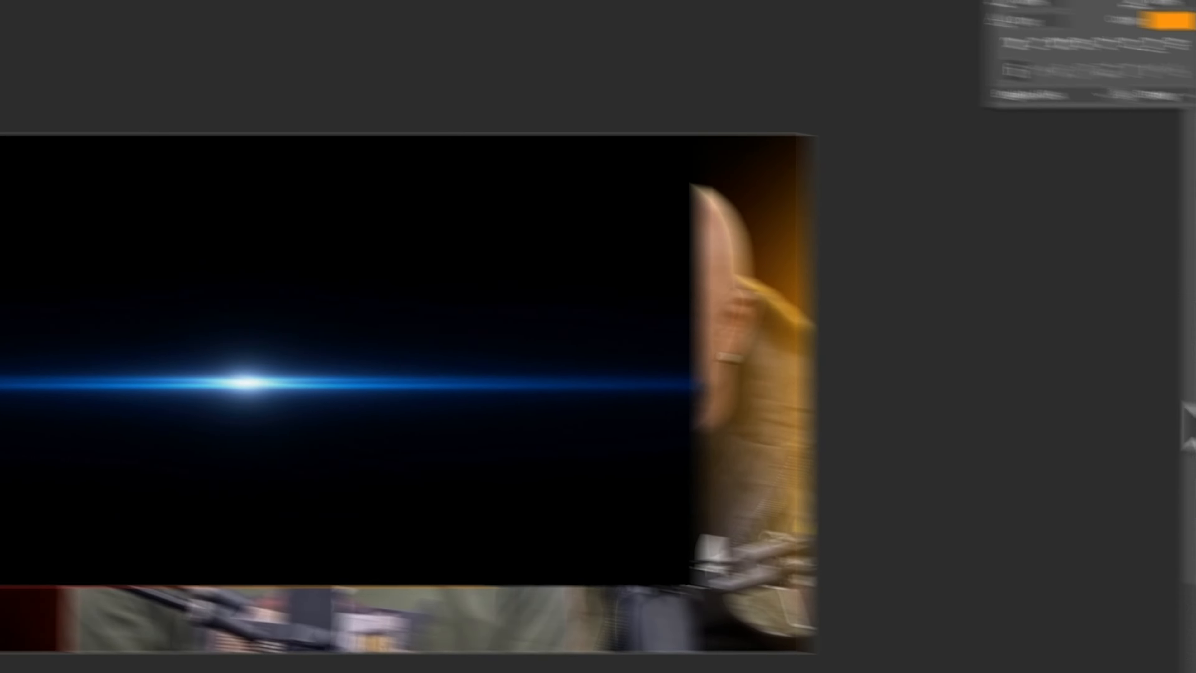
Step: Set the blue light flare layer's blend mode to Lighten and scale it down onto the orange bar's upper edge
{"action": "left_click", "coordinate": [1009, 342]}
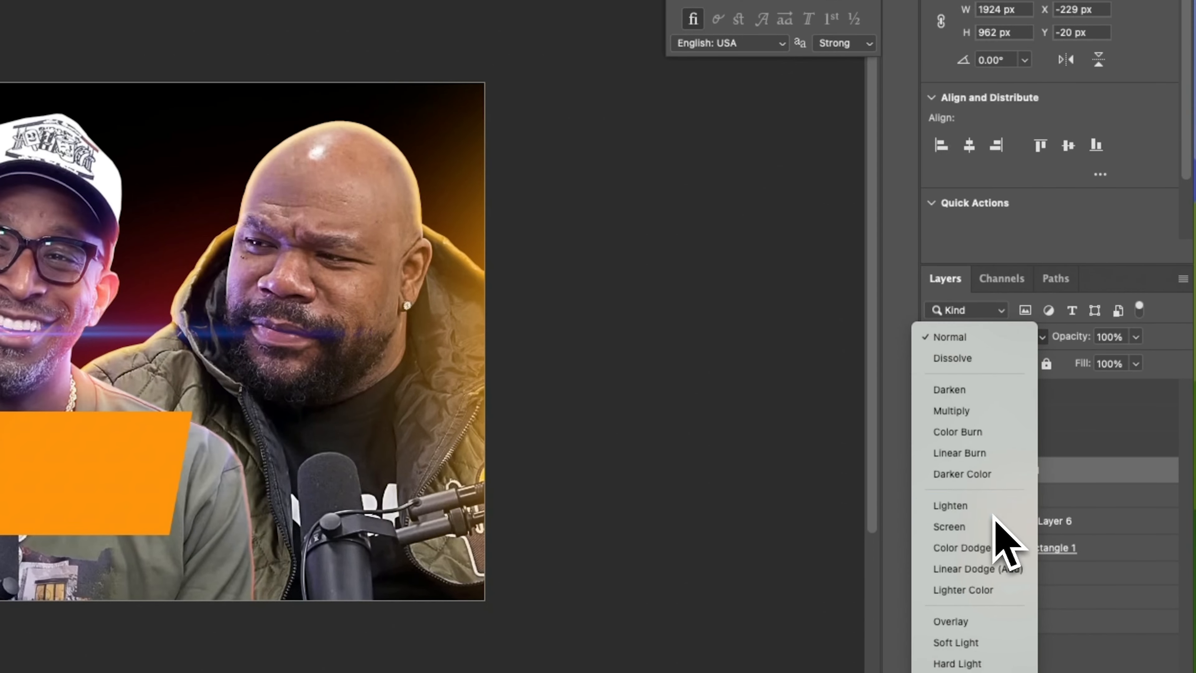
{"action": "left_click", "coordinate": [993, 514]}
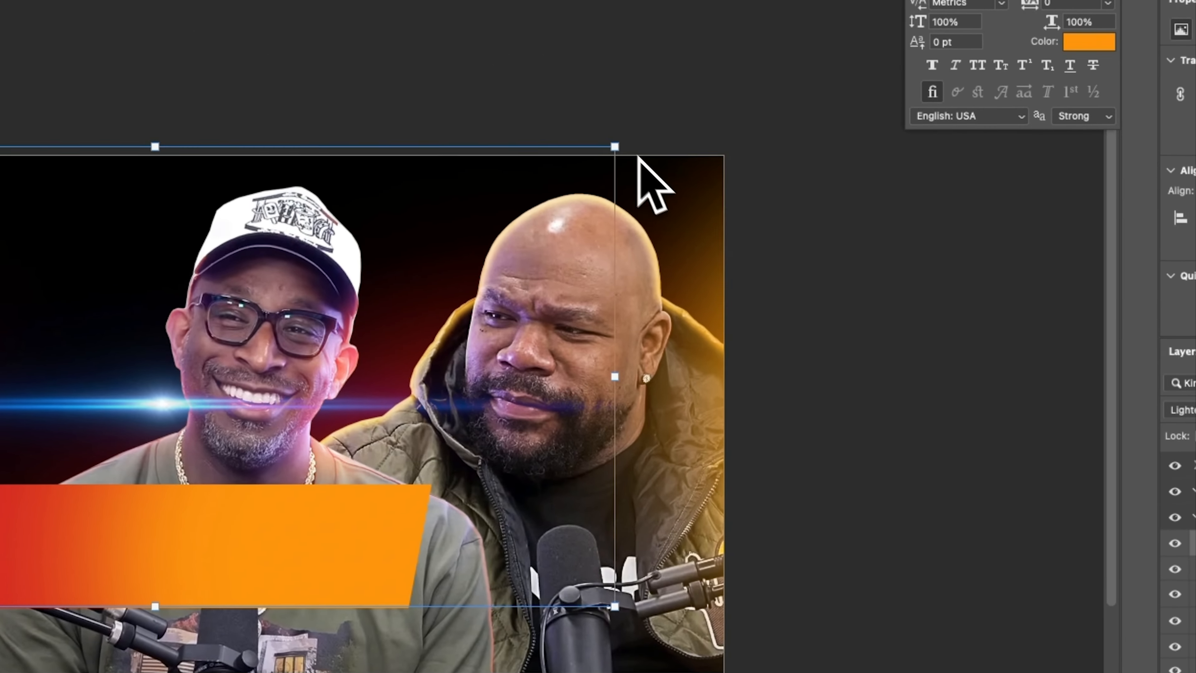
{"action": "left_click_drag", "start_coordinate": [376, 74], "coordinate": [127, 198]}
{"action": "left_click_drag", "start_coordinate": [354, 203], "coordinate": [163, 226]}
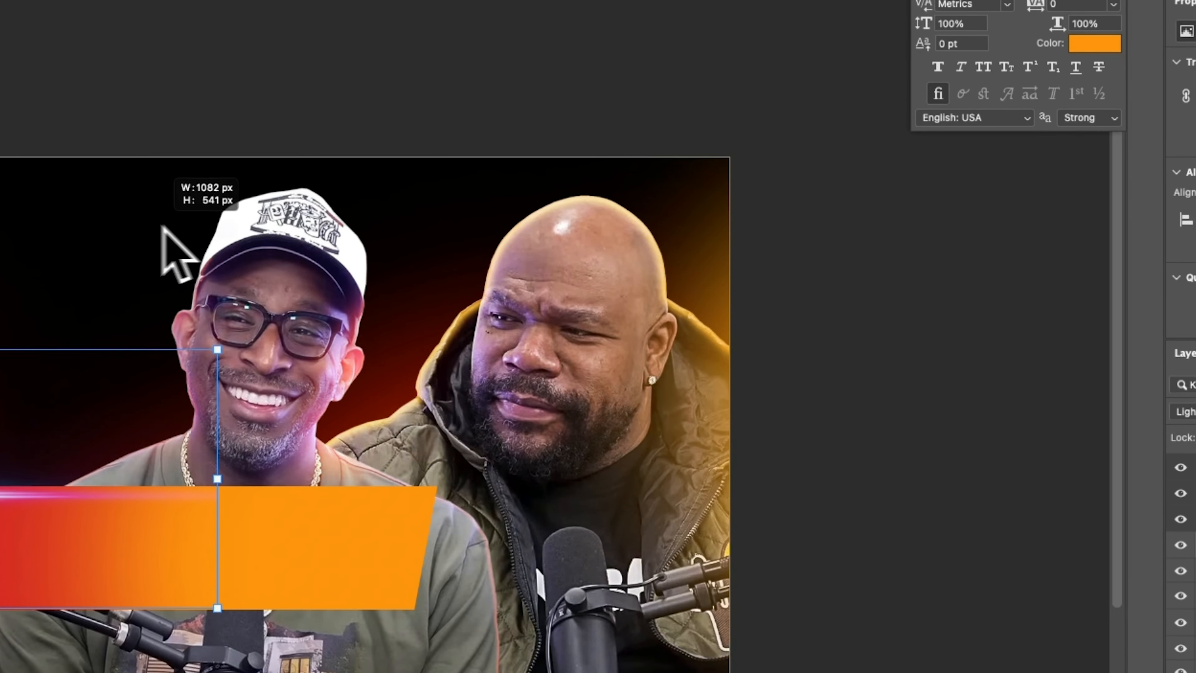
{"action": "left_click_drag", "start_coordinate": [2, 478], "coordinate": [193, 433]}
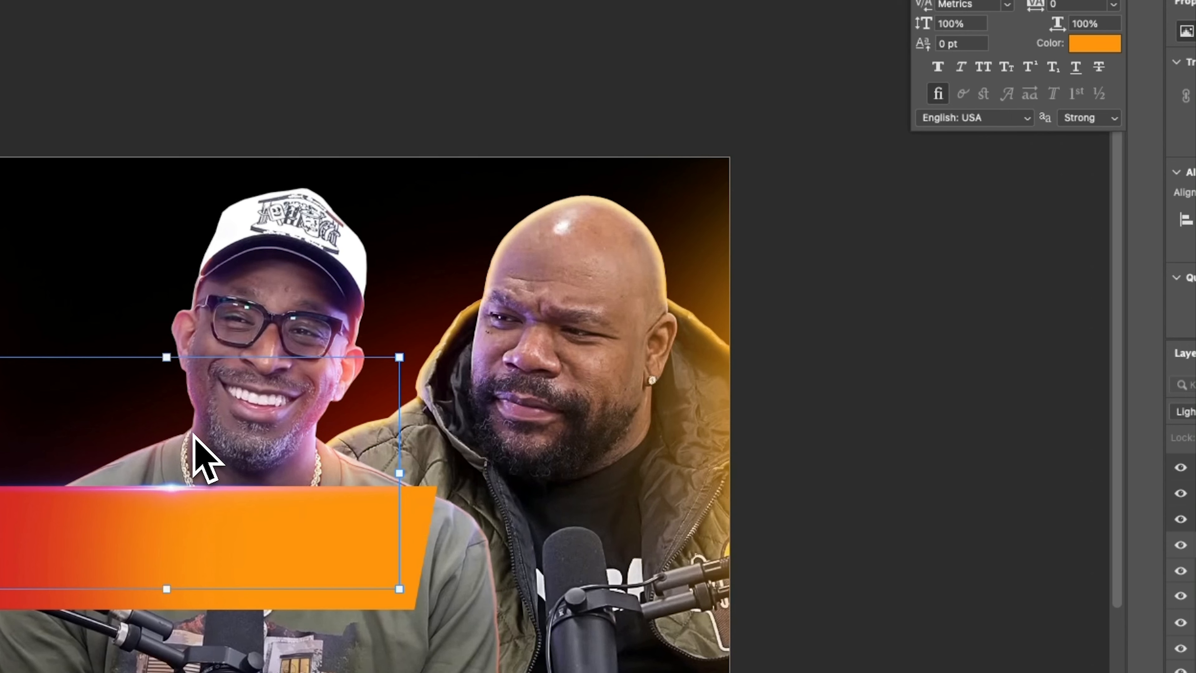
{"action": "left_click_drag", "start_coordinate": [193, 433], "coordinate": [15, 525]}
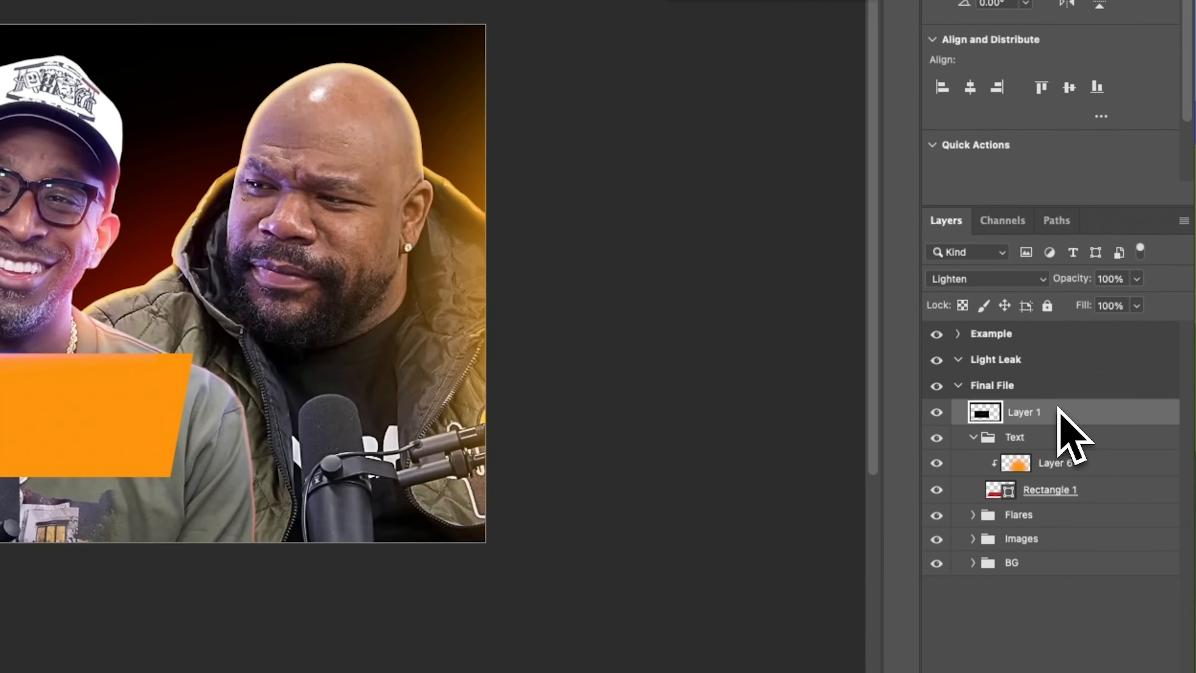
Step: Duplicate the light flare layer, move the copy to the title bar's lower edge, and group both flares
{"action": "key", "text": "super+j"}
{"action": "left_click_drag", "start_coordinate": [166, 332], "coordinate": [46, 405]}
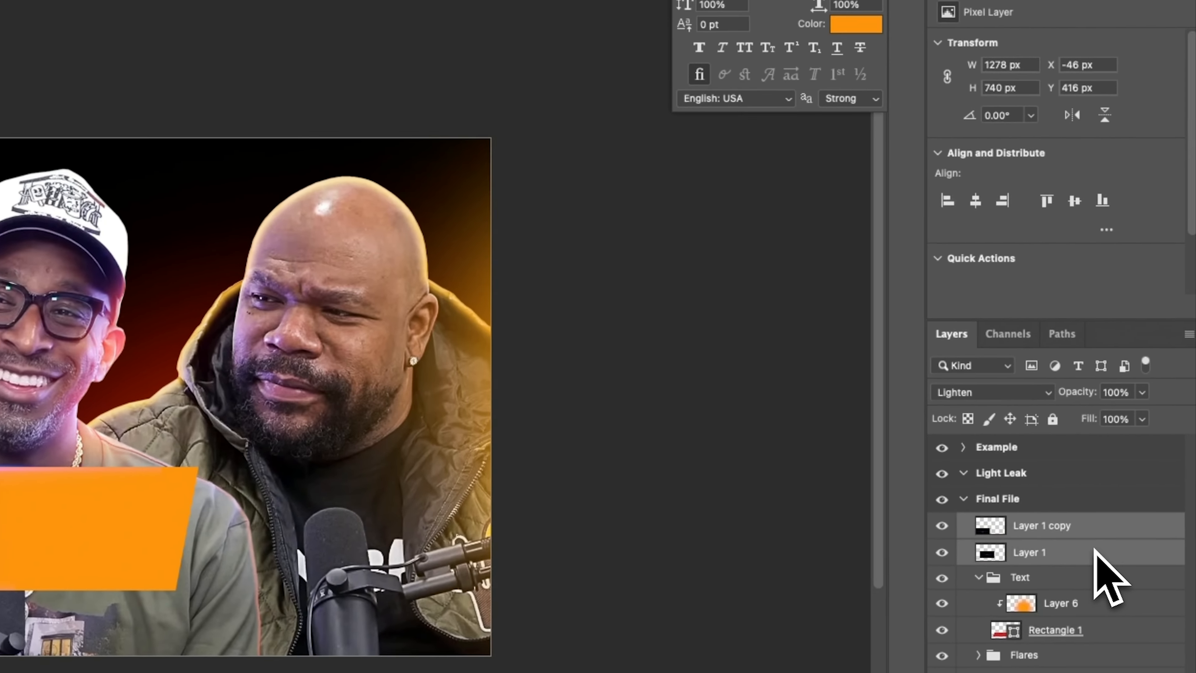
{"action": "key", "text": "super+g"}
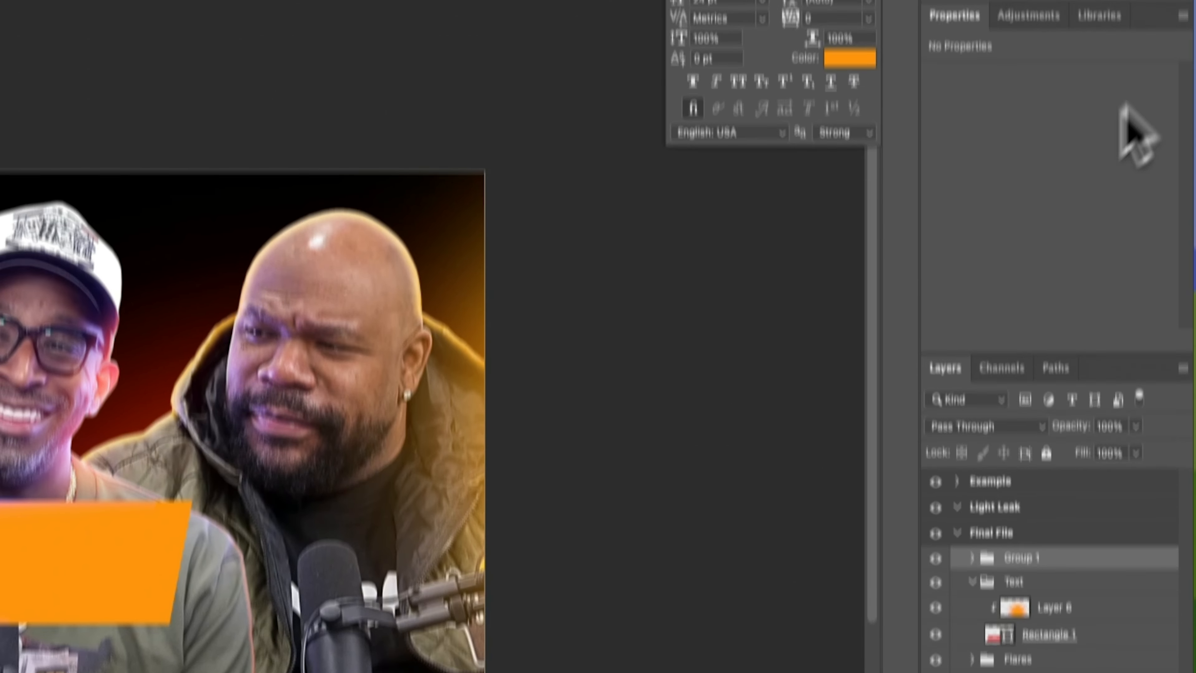
Step: Add a Hue/Saturation adjustment above Group 1 and try it with Colorize on and clipped to the group
{"action": "left_click", "coordinate": [1026, 150]}
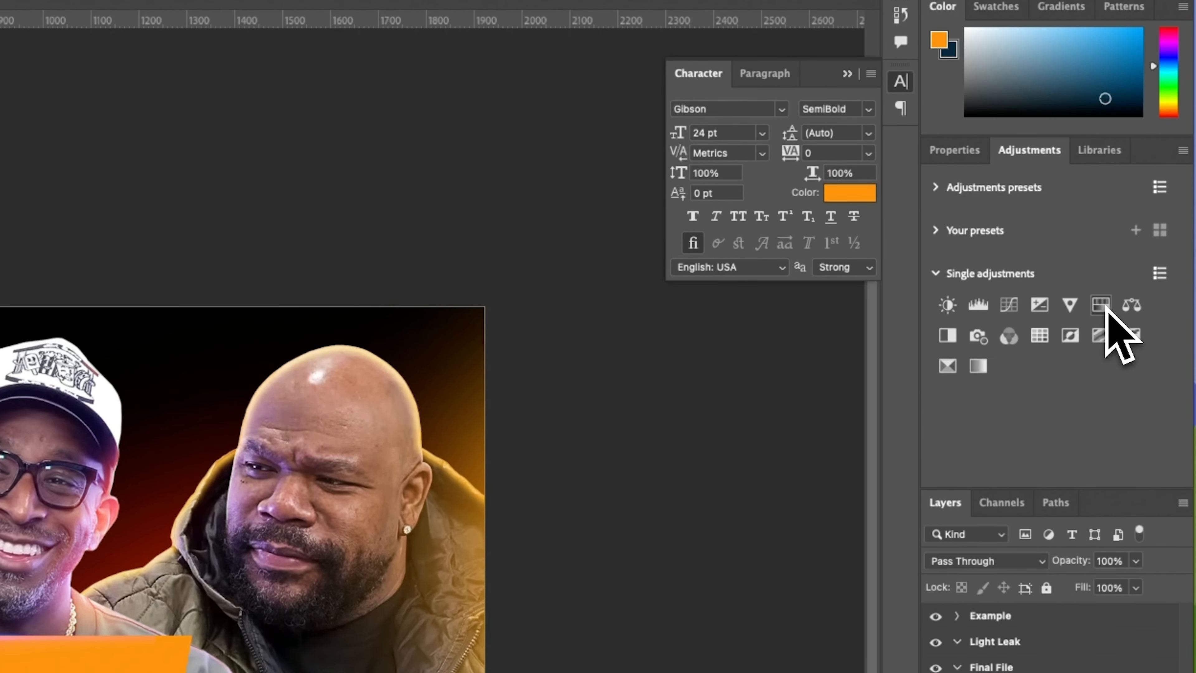
{"action": "left_click", "coordinate": [1102, 306]}
{"action": "left_click", "coordinate": [1030, 385]}
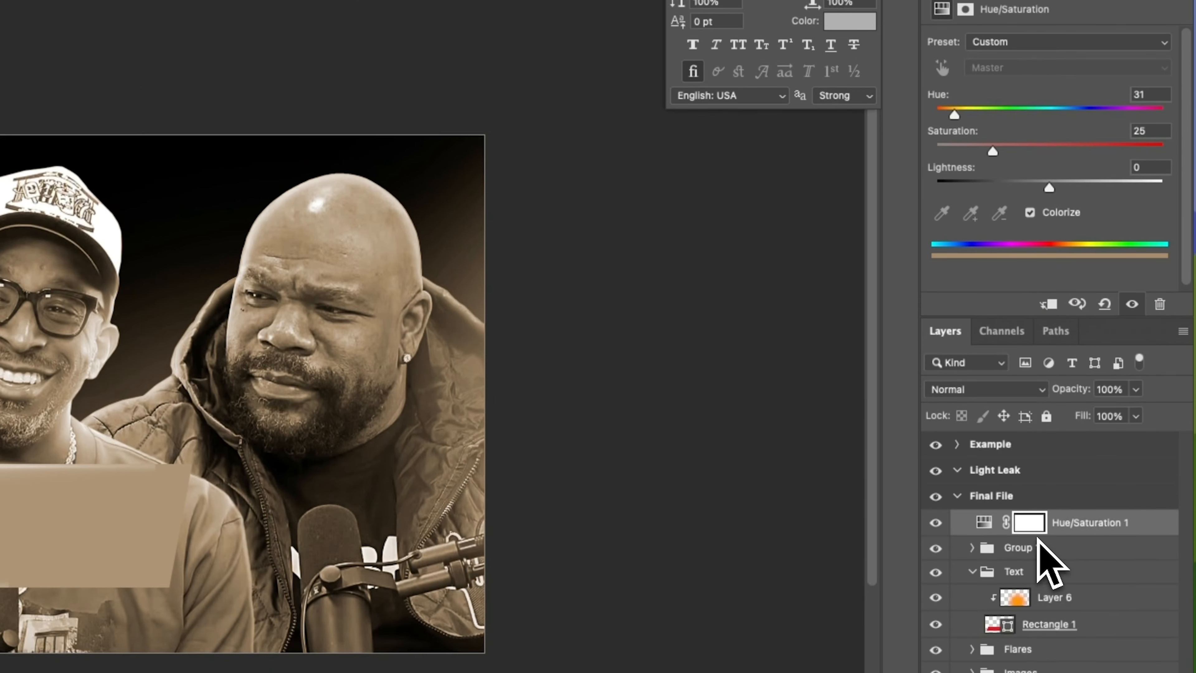
{"action": "left_click", "coordinate": [1042, 522], "text": "alt"}
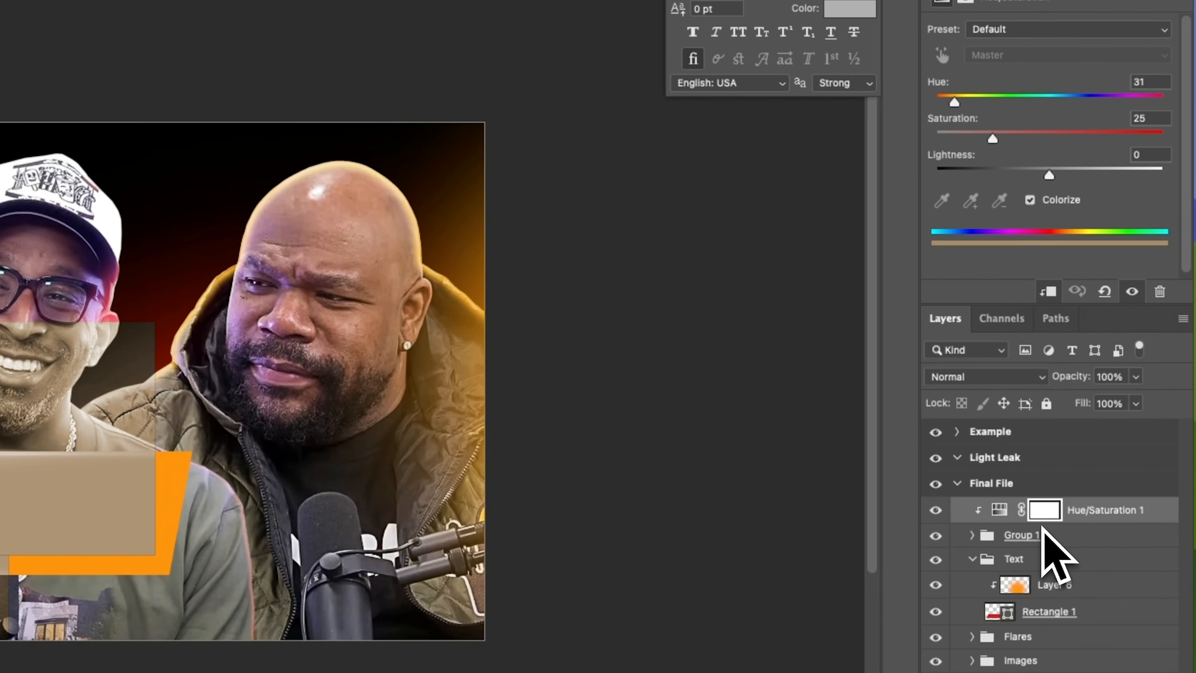
{"action": "key", "text": "super+z"}
{"action": "key", "text": "super+z"}
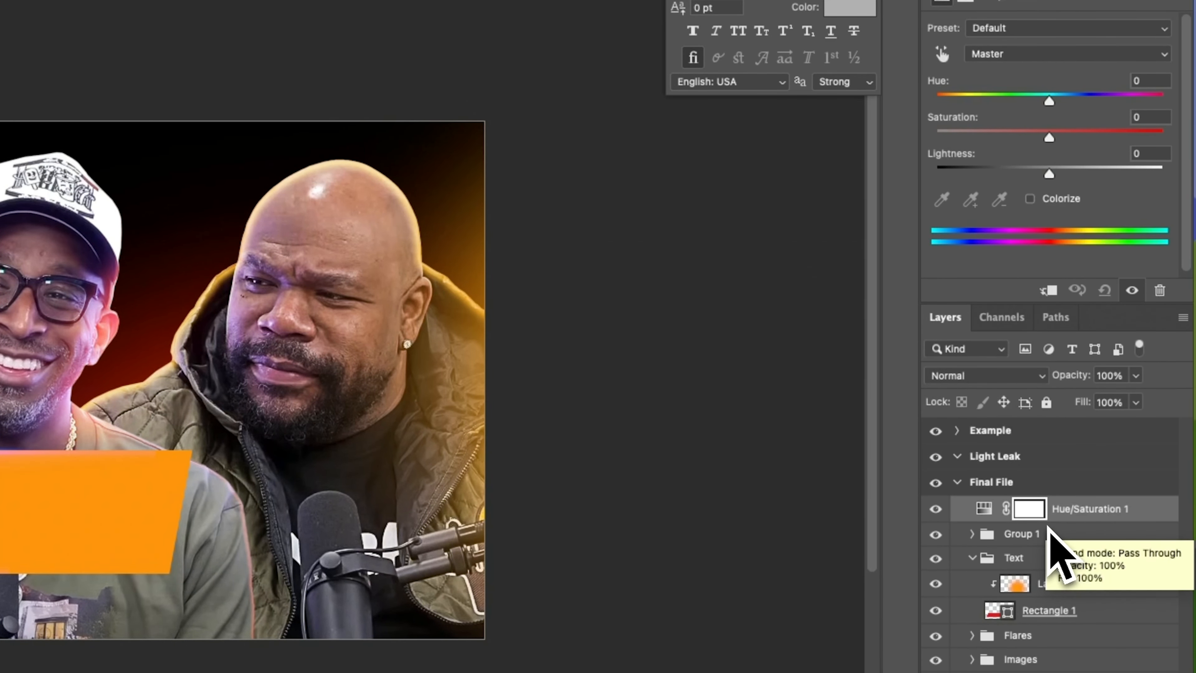
Step: Try the Hue/Saturation adjustment clipped to Group 1 with a hue shift of -45, and delete it
{"action": "left_click", "coordinate": [1047, 526], "text": "alt"}
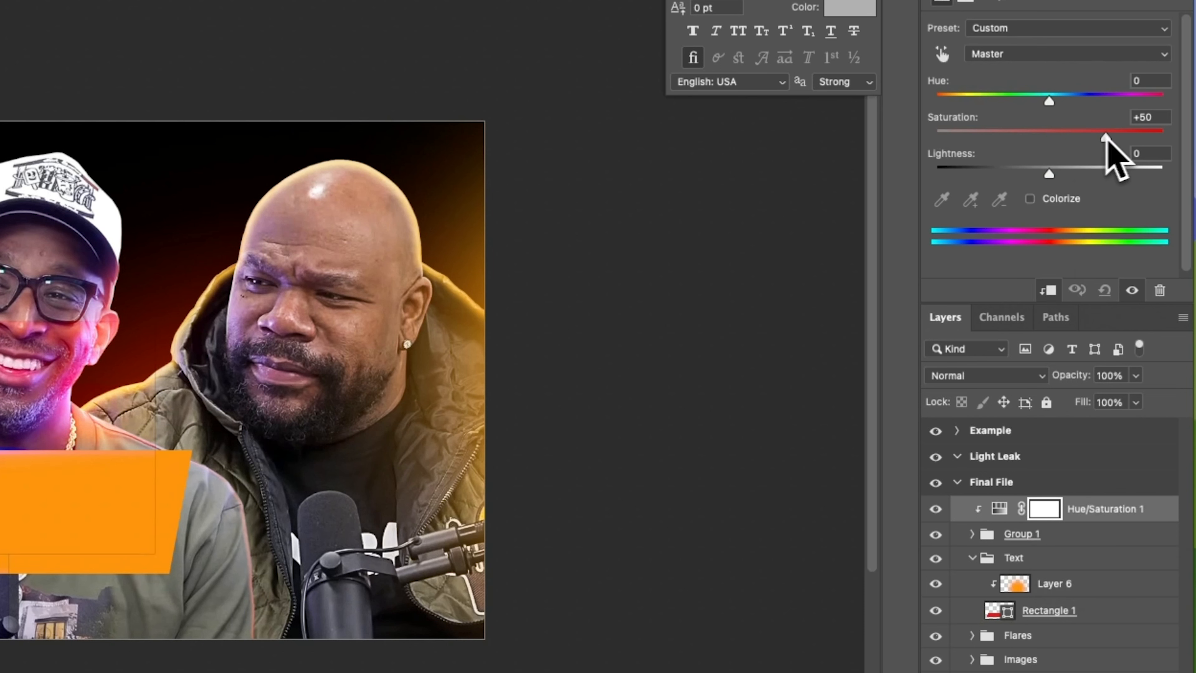
{"action": "key", "text": "super+z"}
{"action": "left_click_drag", "start_coordinate": [1049, 100], "coordinate": [999, 100]}
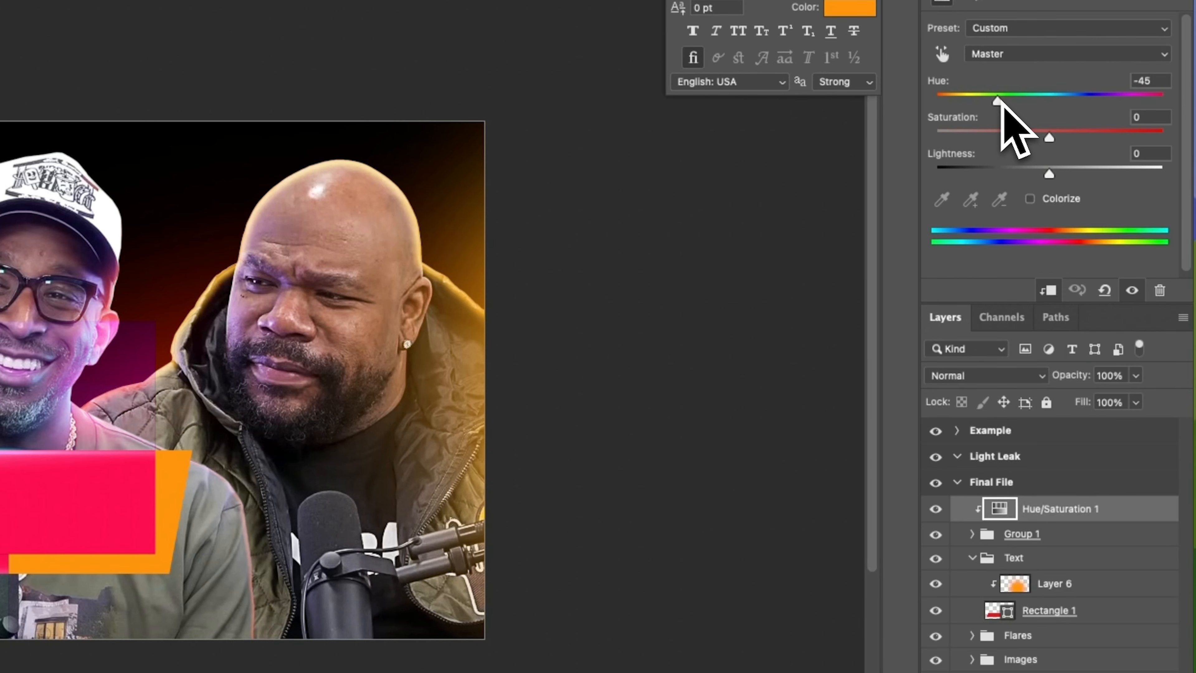
{"action": "key", "text": "Delete"}
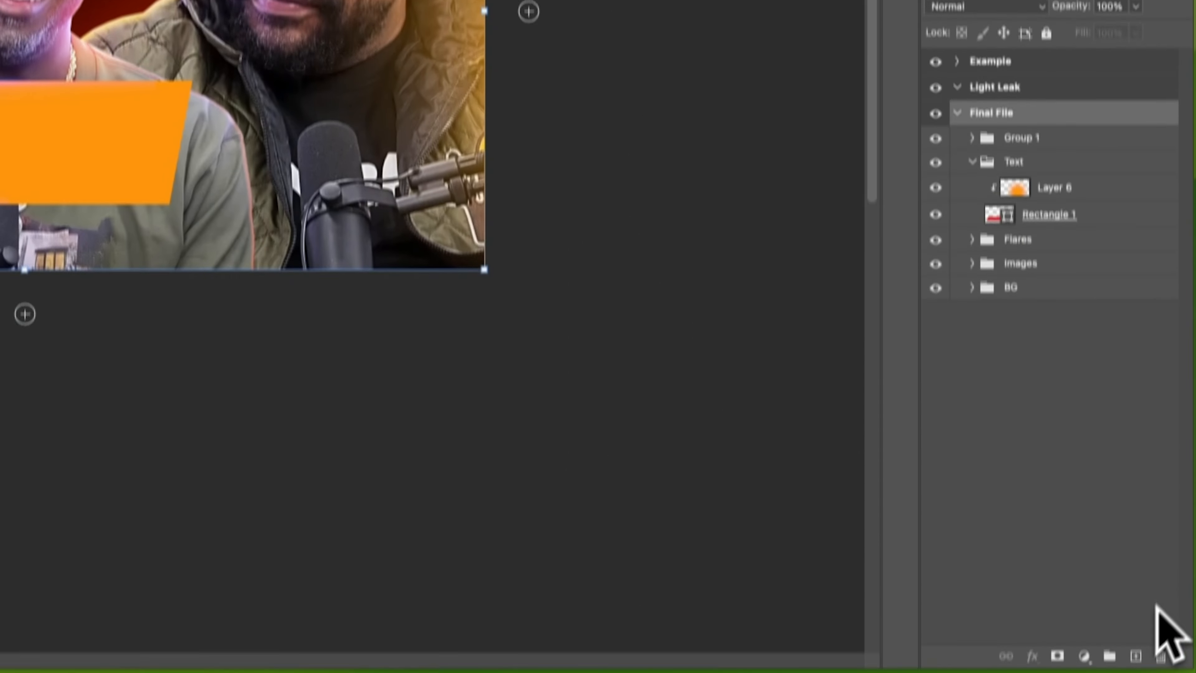
Step: Try a new orange-filled layer clipped to Group 1
{"action": "left_click", "coordinate": [1136, 612]}
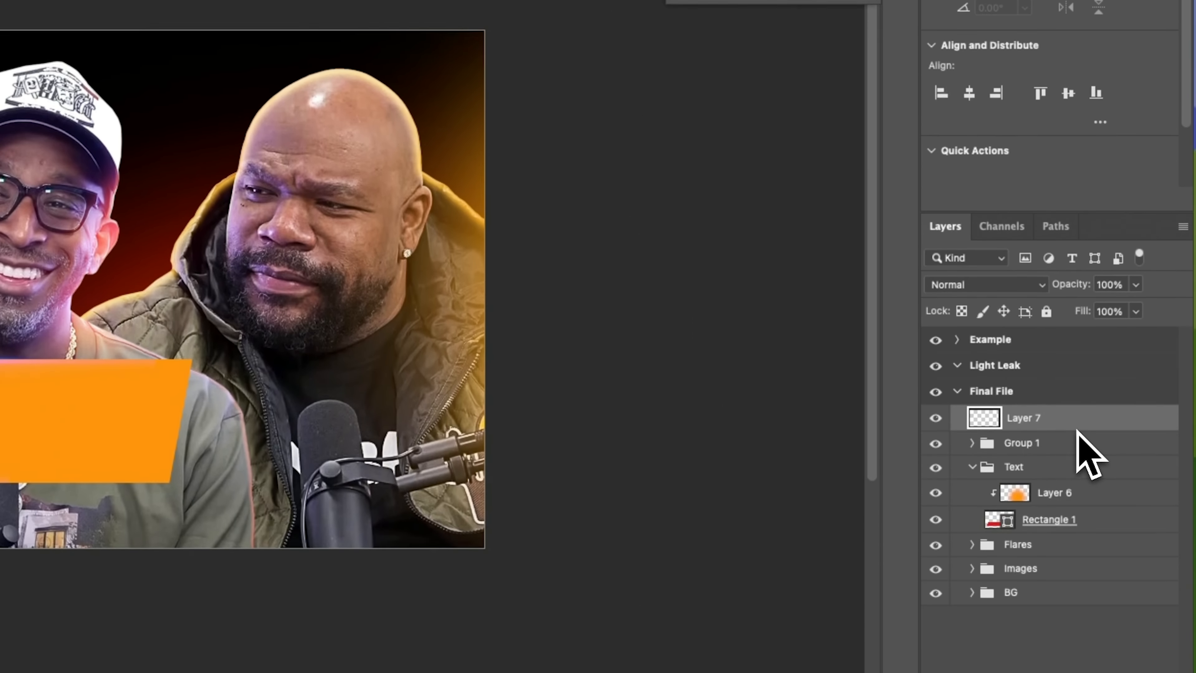
{"action": "left_click", "coordinate": [1077, 113], "text": "alt"}
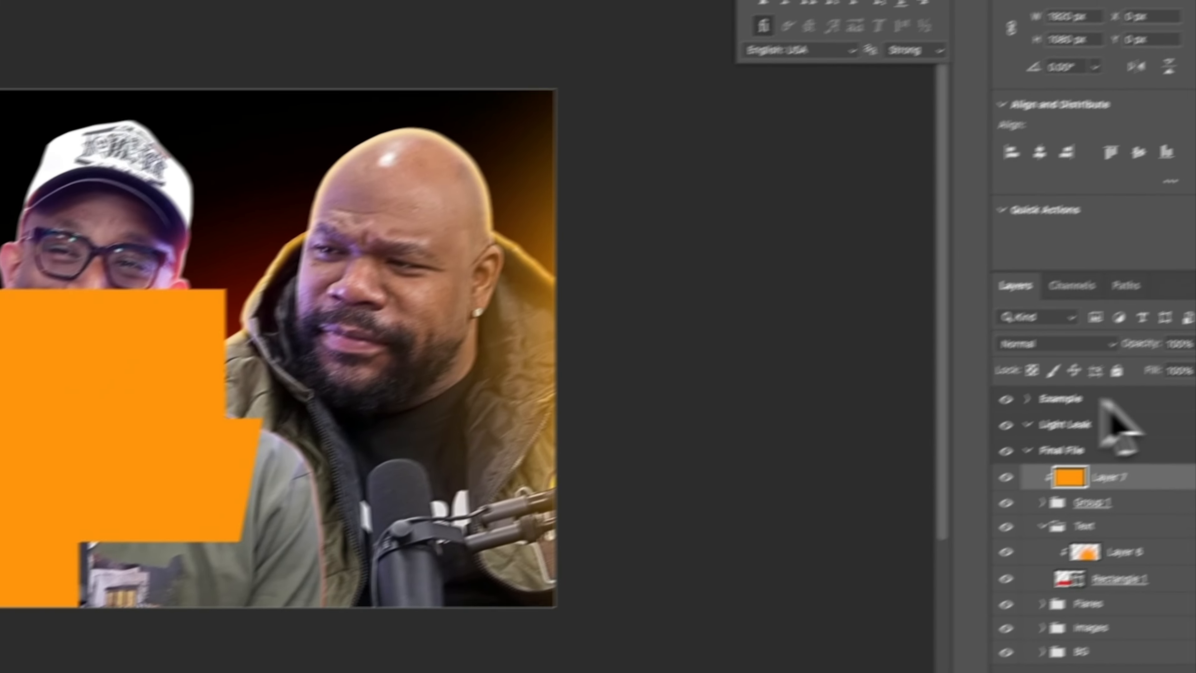
{"action": "key", "text": "ctrl+z"}
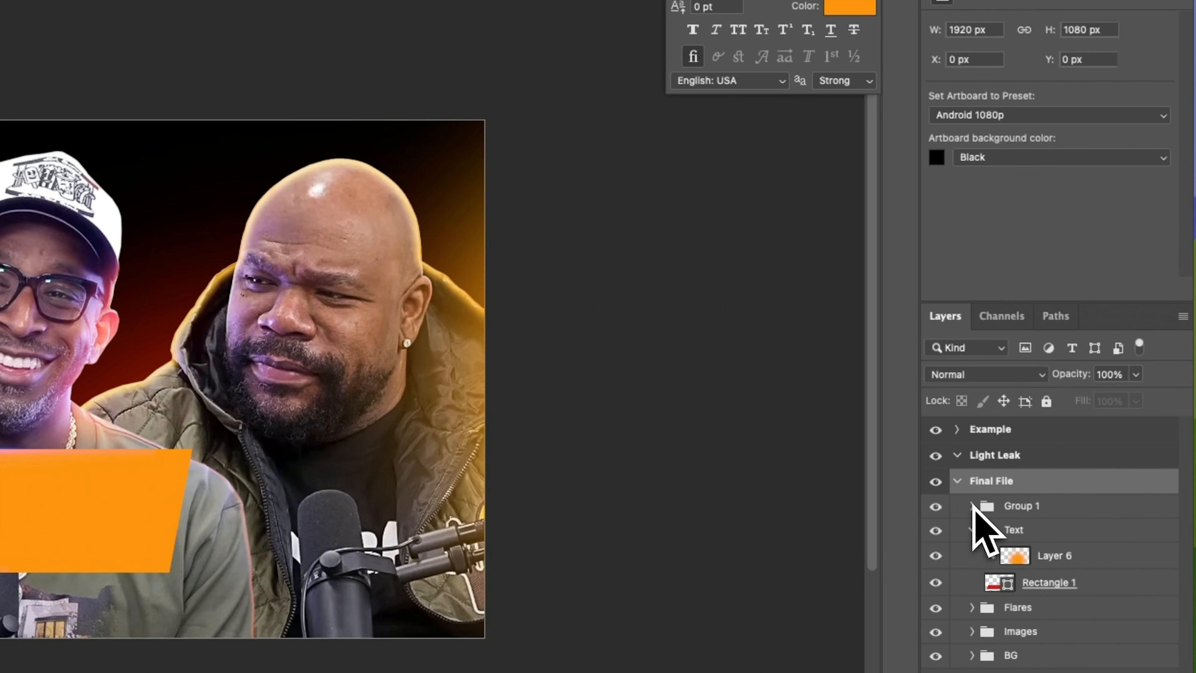
Step: Set the blend mode of the flare layer inside Group 1 to Normal
{"action": "left_click", "coordinate": [1017, 533]}
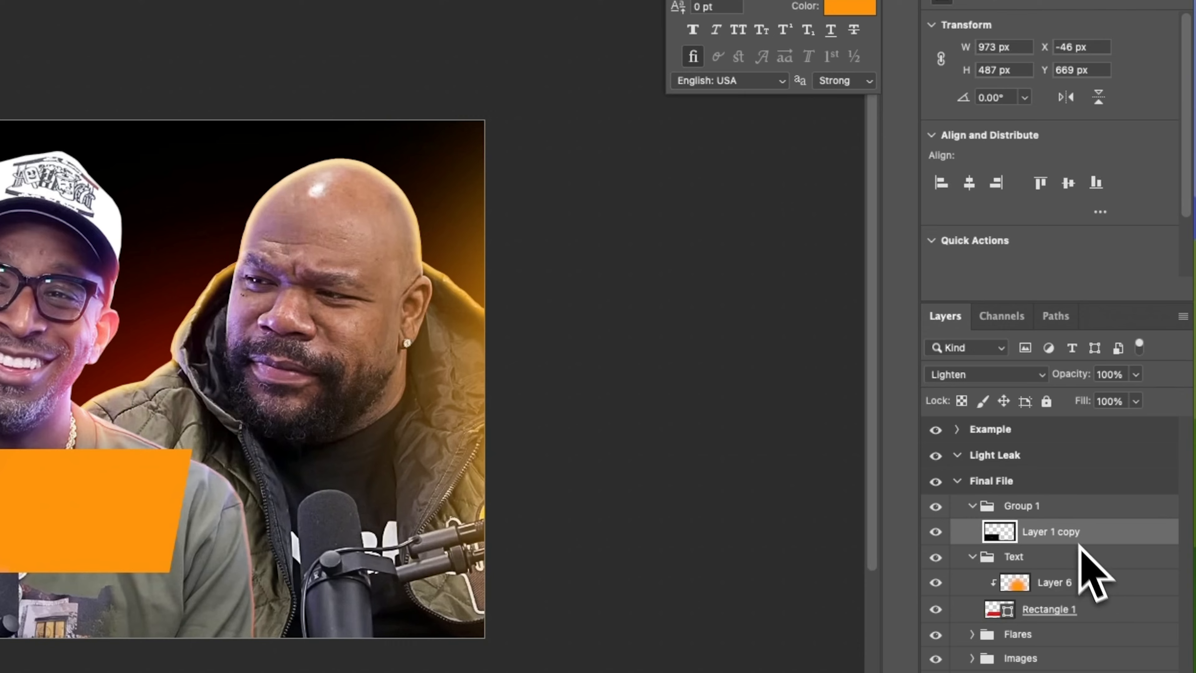
{"action": "left_click", "coordinate": [987, 376]}
{"action": "left_click", "coordinate": [974, 206]}
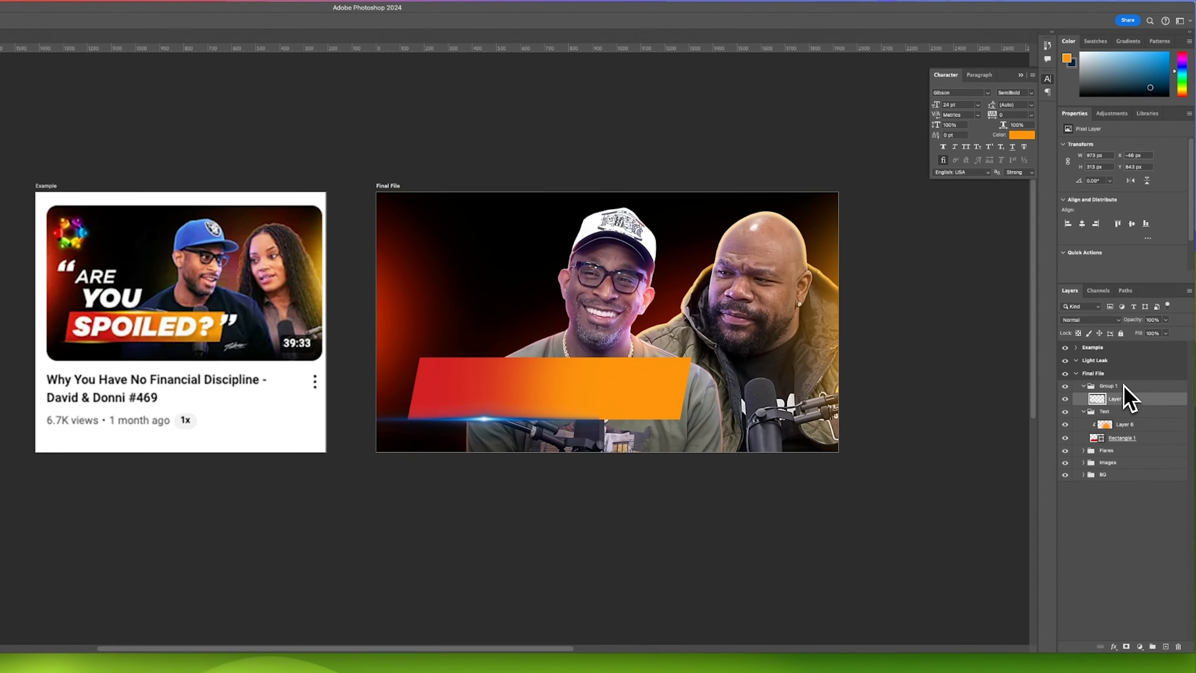
Step: Duplicate the flare onto the title bar's upper edge and delete the Layer 1 copy layer from Group 1
{"action": "key", "text": "ctrl+j"}
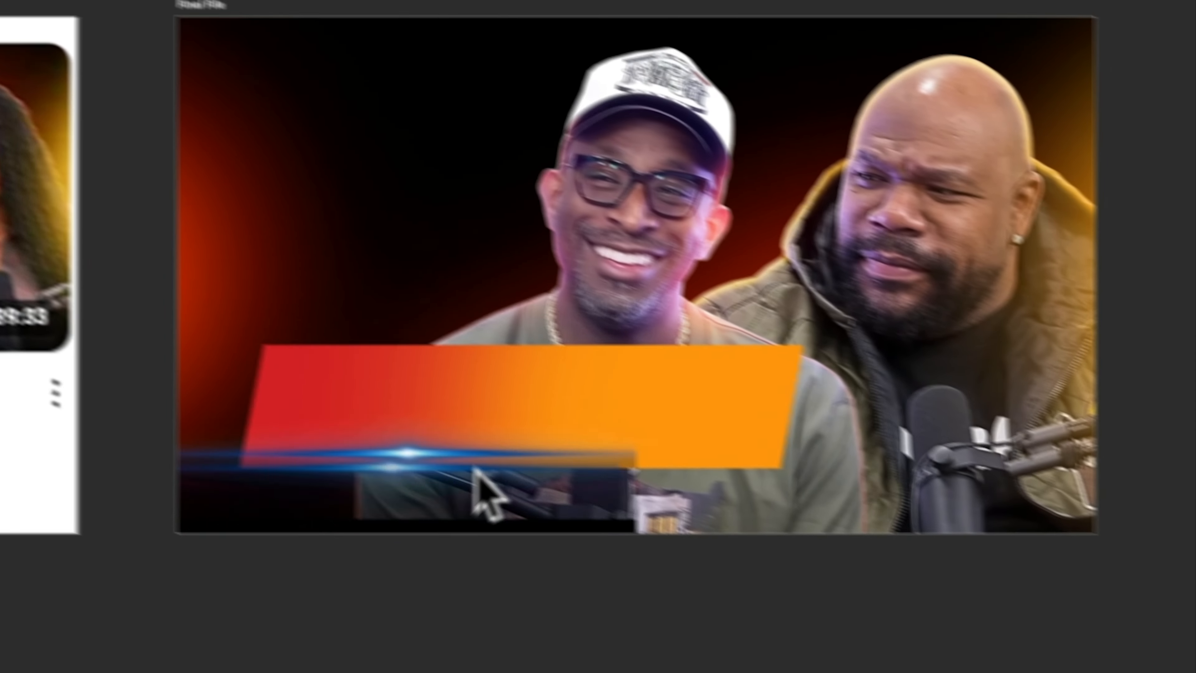
{"action": "left_click_drag", "start_coordinate": [529, 422], "coordinate": [590, 347]}
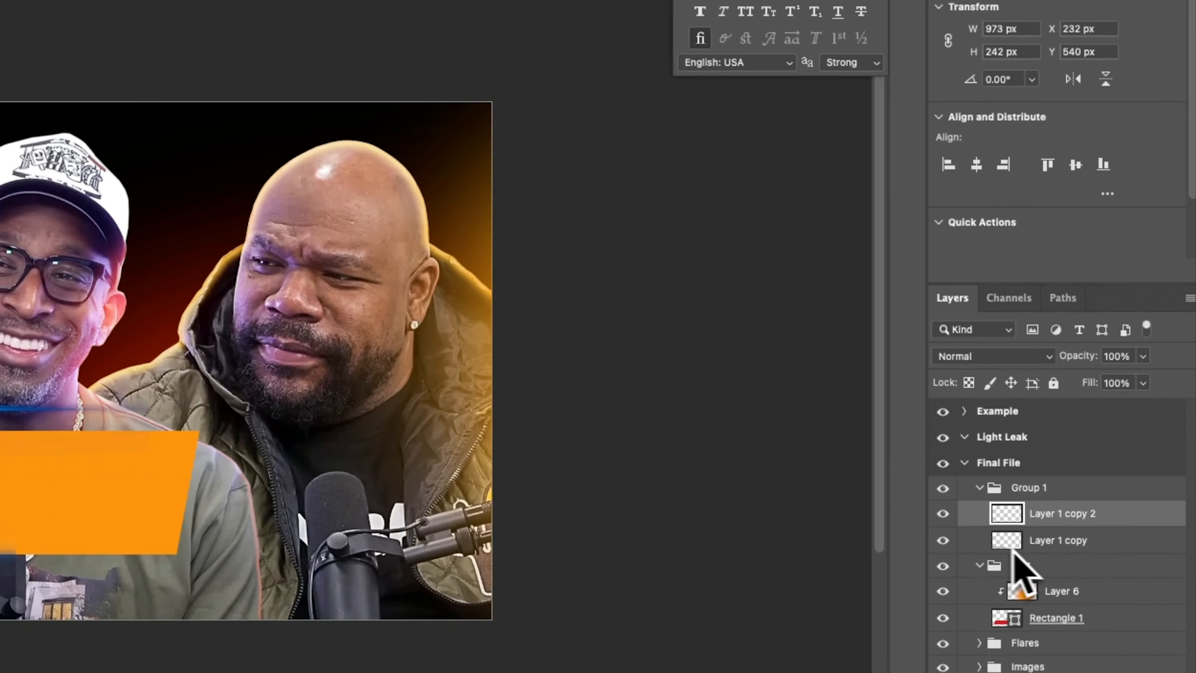
{"action": "left_click", "coordinate": [1022, 546]}
{"action": "key", "text": "Delete"}
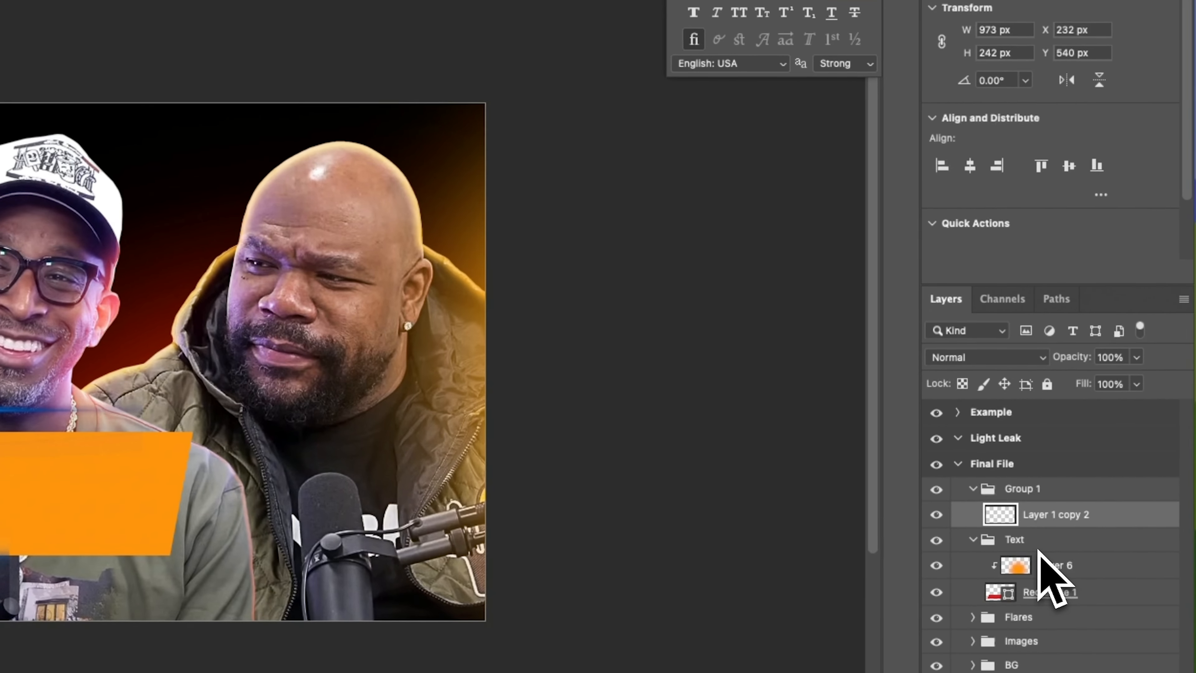
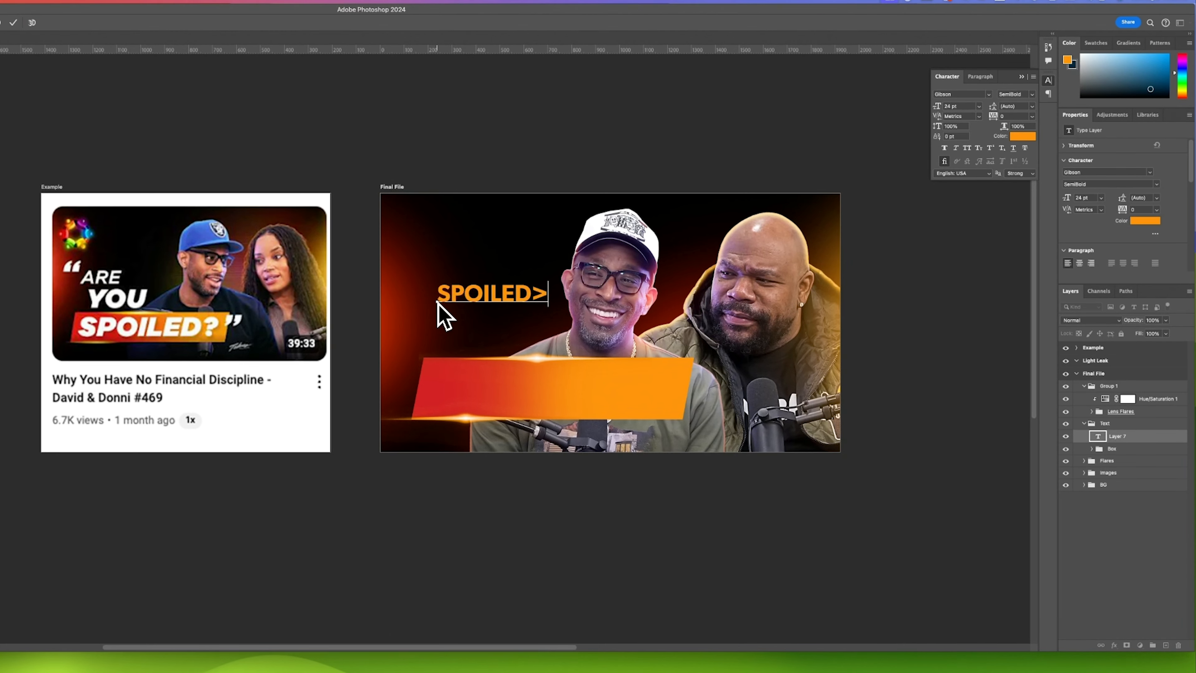
Step: Correct the title text to read SPOILED? and set its font style to Bold
{"action": "key", "text": "BackSpace"}
{"action": "type", "text": "?"}
{"action": "key", "text": "super+a"}
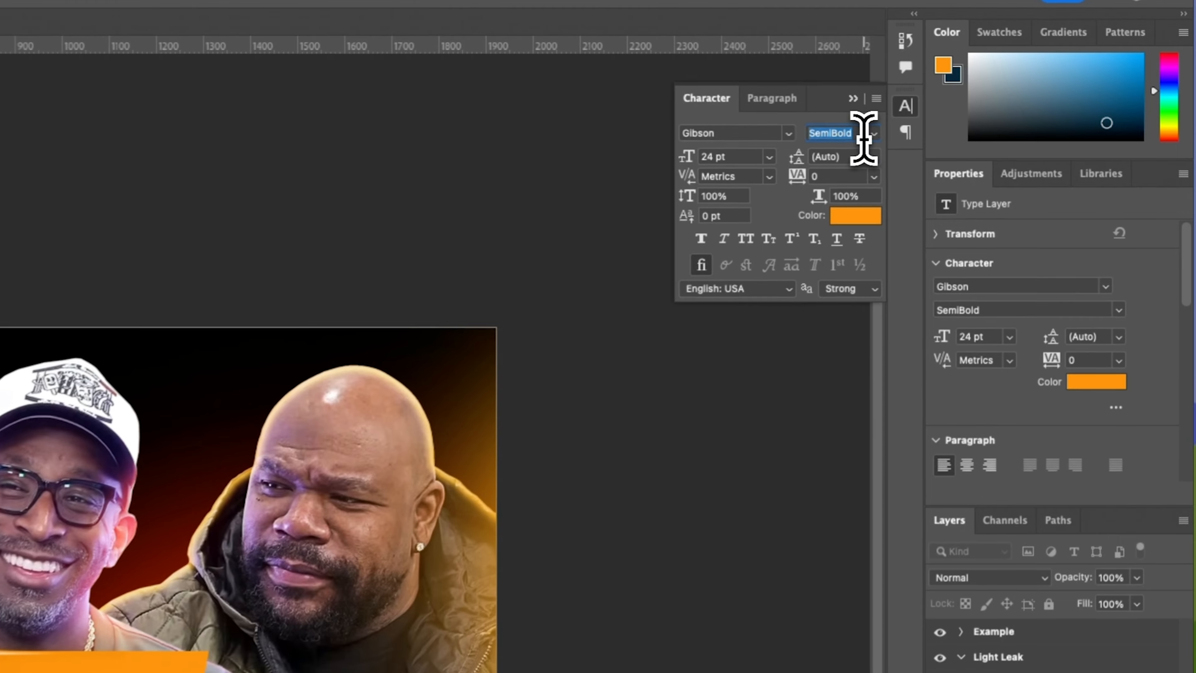
{"action": "left_click", "coordinate": [1015, 94]}
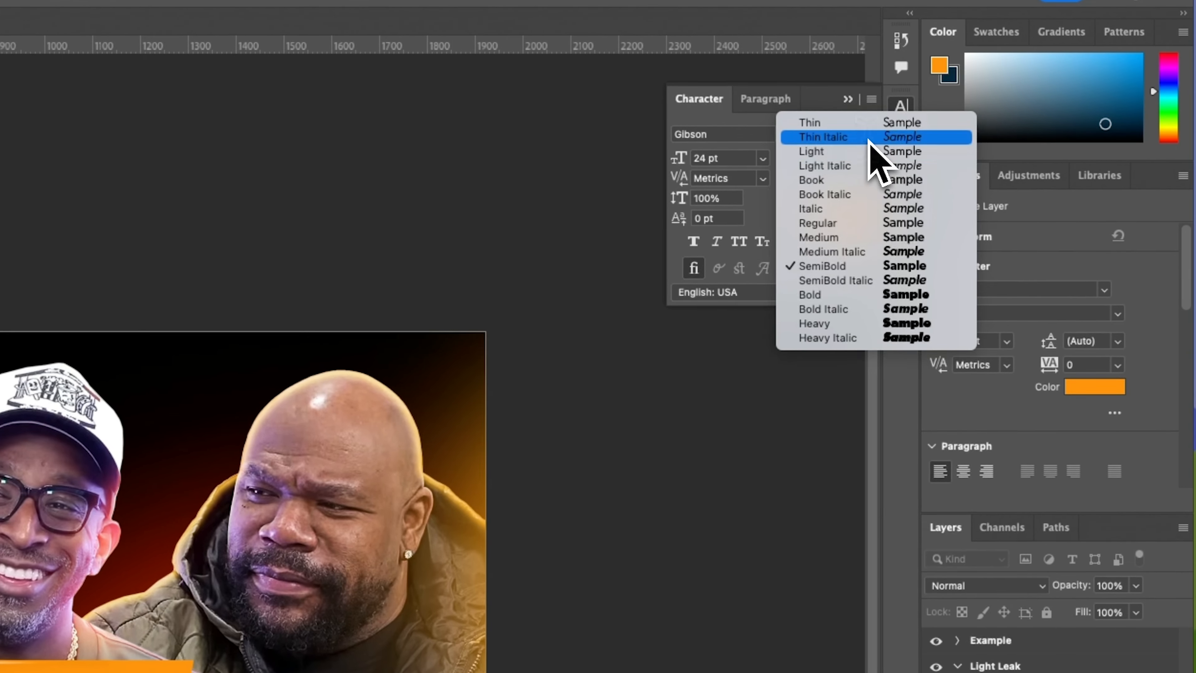
{"action": "left_click", "coordinate": [831, 295]}
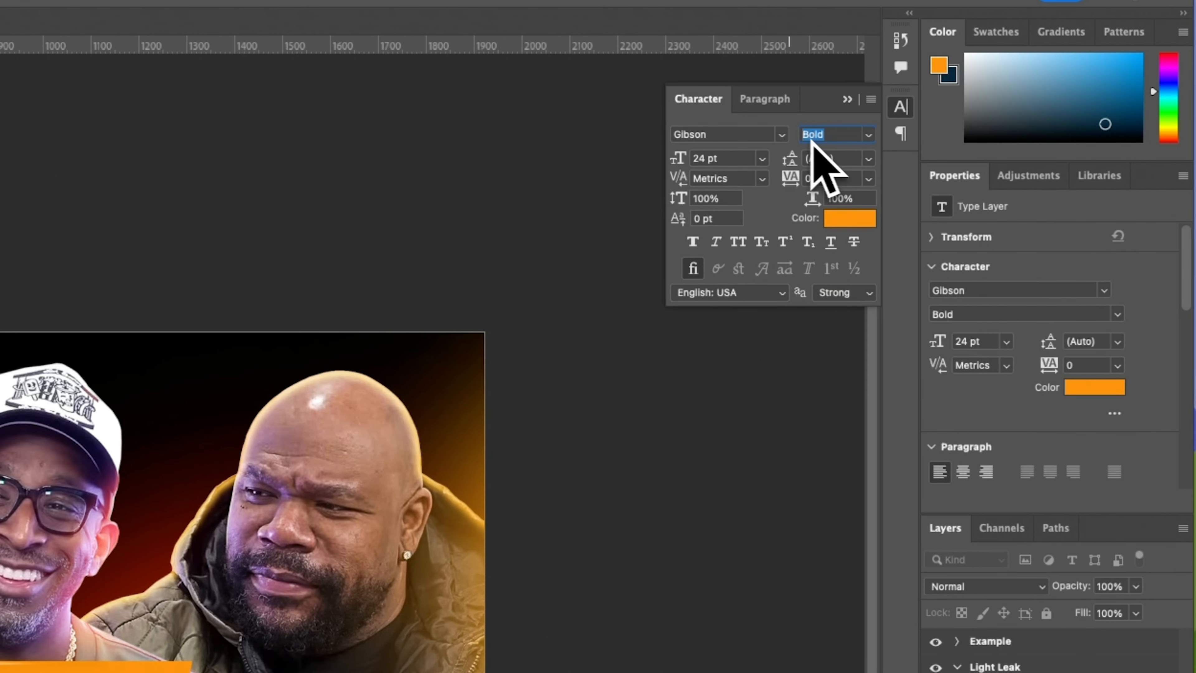
Step: Try the Gotham font on the SPOILED? text and switch it back to Gibson
{"action": "left_click", "coordinate": [781, 135]}
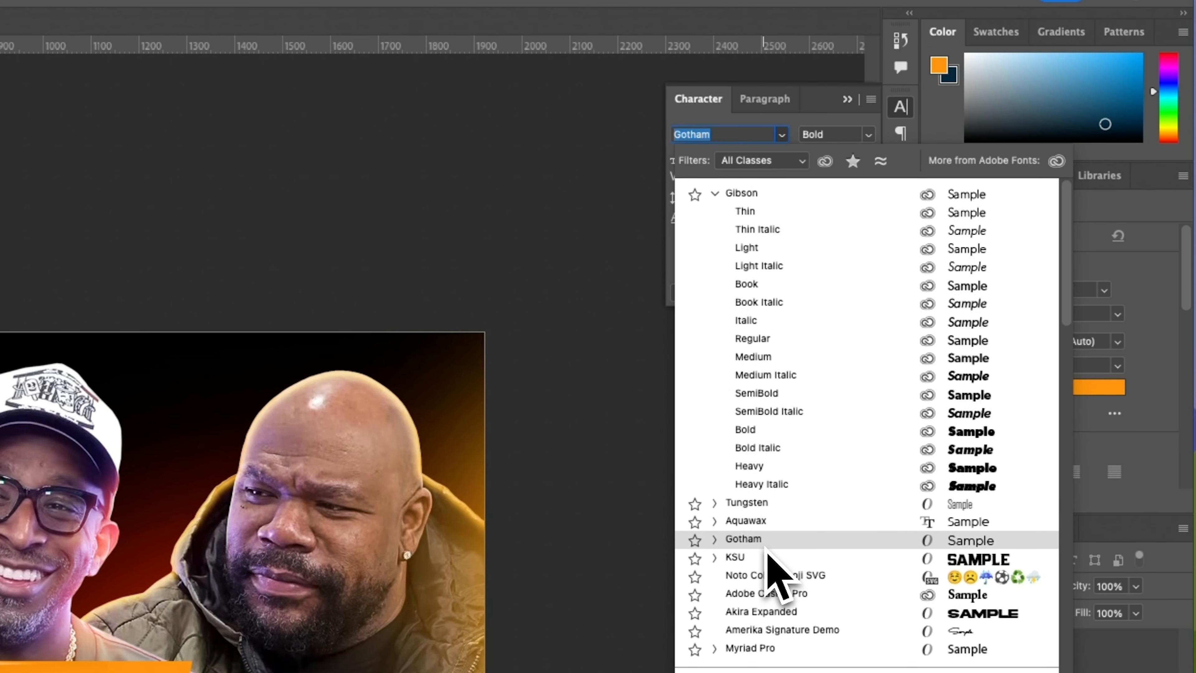
{"action": "left_click", "coordinate": [766, 547]}
{"action": "left_click", "coordinate": [868, 134]}
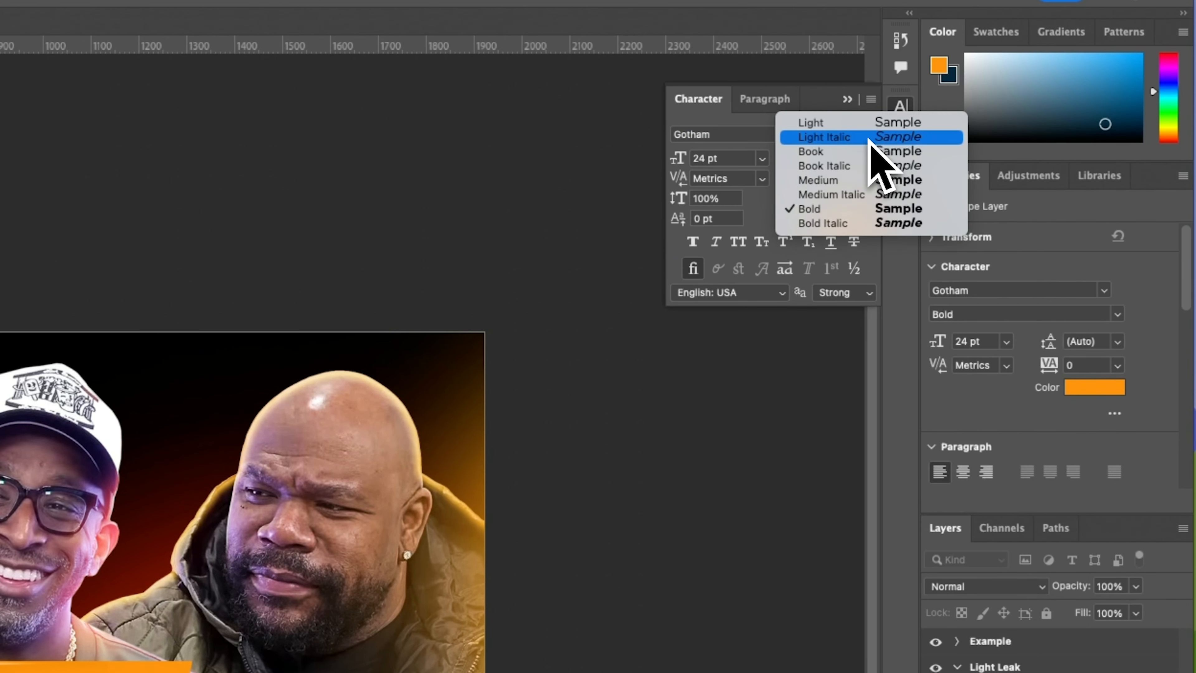
{"action": "left_click", "coordinate": [765, 127]}
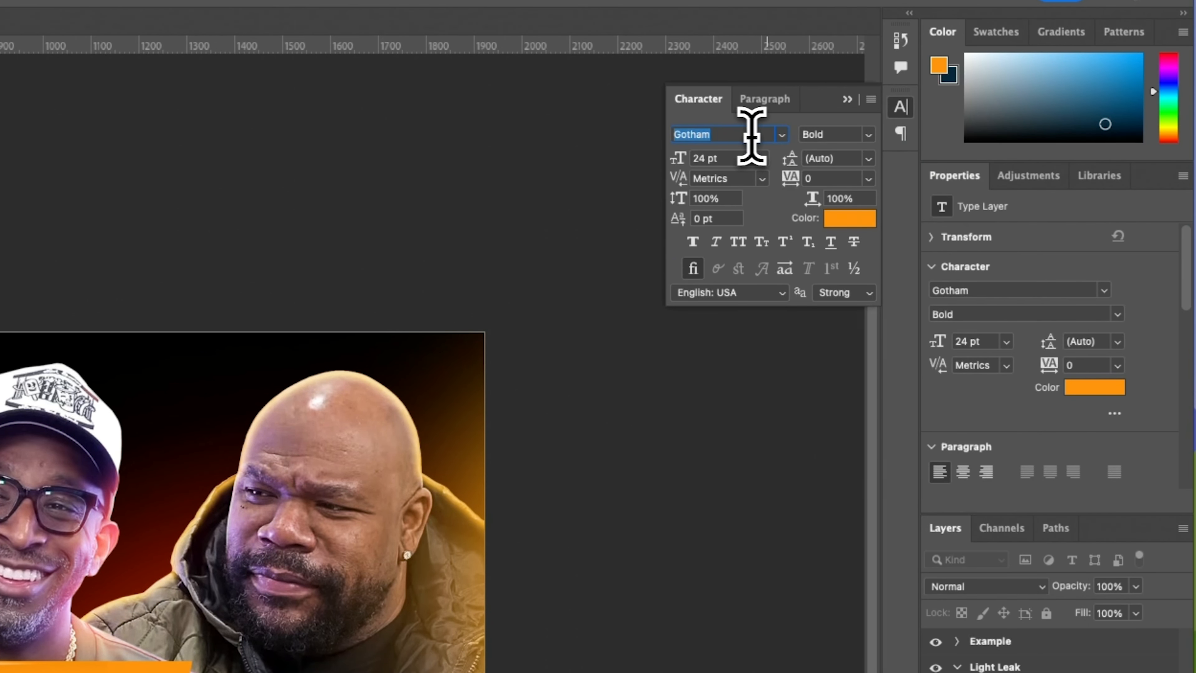
{"action": "left_click", "coordinate": [782, 135]}
{"action": "left_click", "coordinate": [755, 211]}
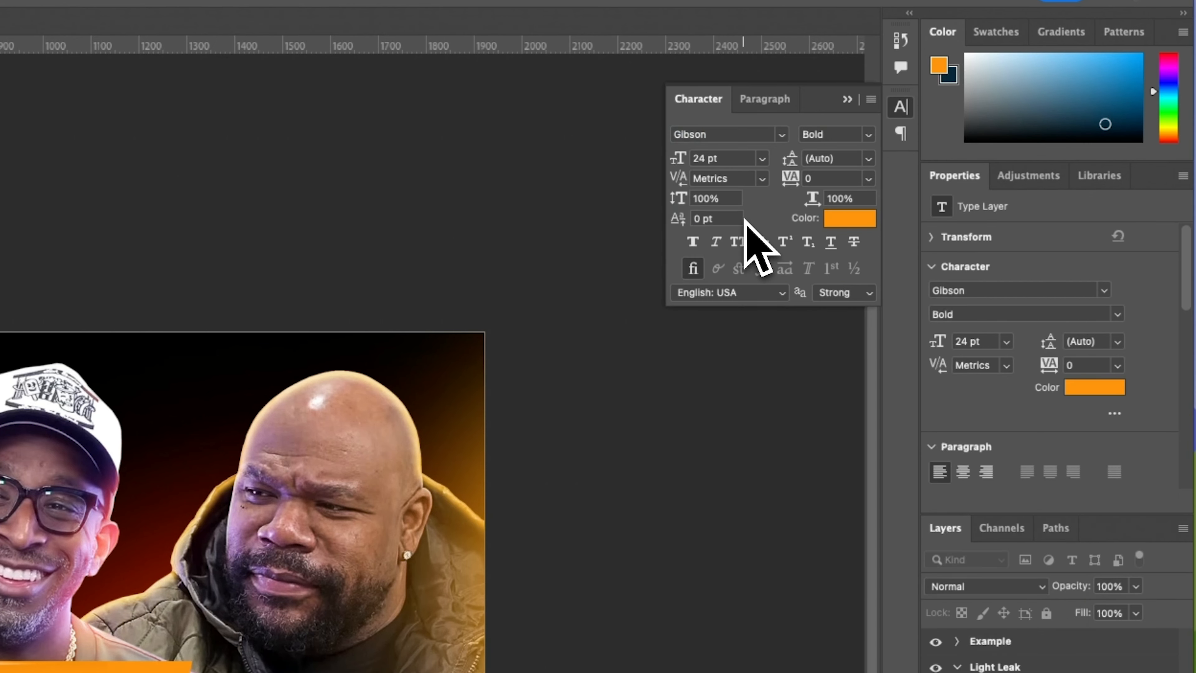
Step: Set the SPOILED? text to 43 pt faux italic and place it on the title bar, enlarged to about 51 pt
{"action": "type", "text": "43"}
{"action": "key", "text": "Return"}
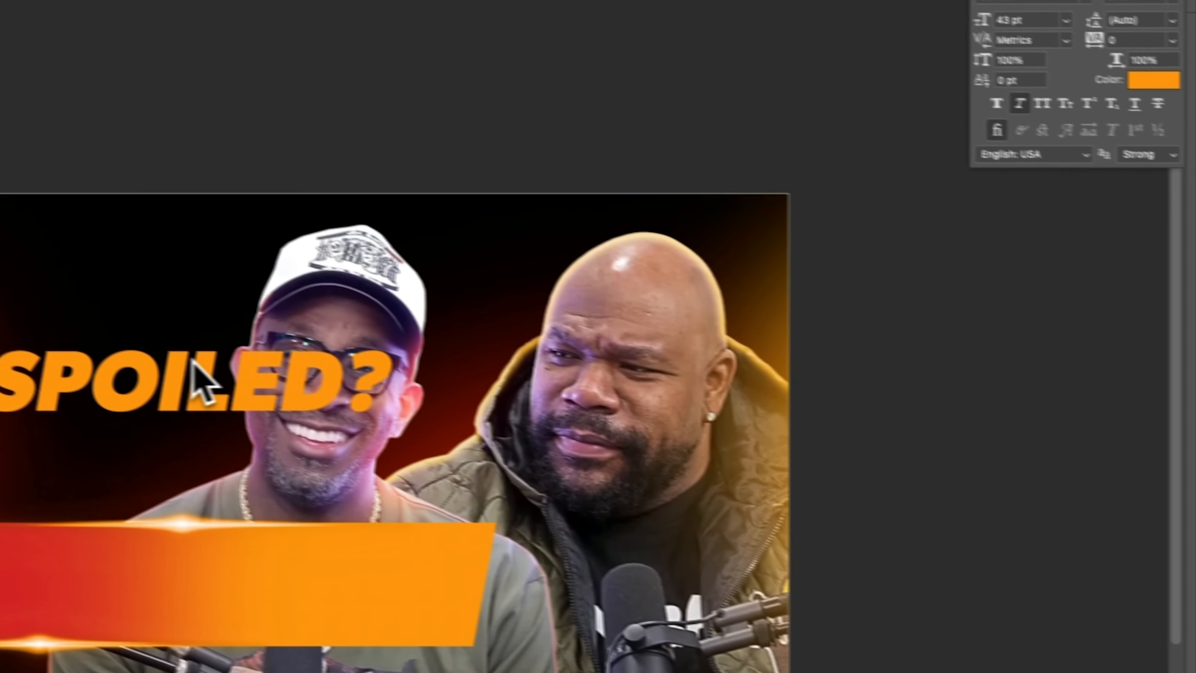
{"action": "left_click_drag", "start_coordinate": [195, 374], "coordinate": [132, 554]}
{"action": "left_click_drag", "start_coordinate": [342, 542], "coordinate": [414, 532]}
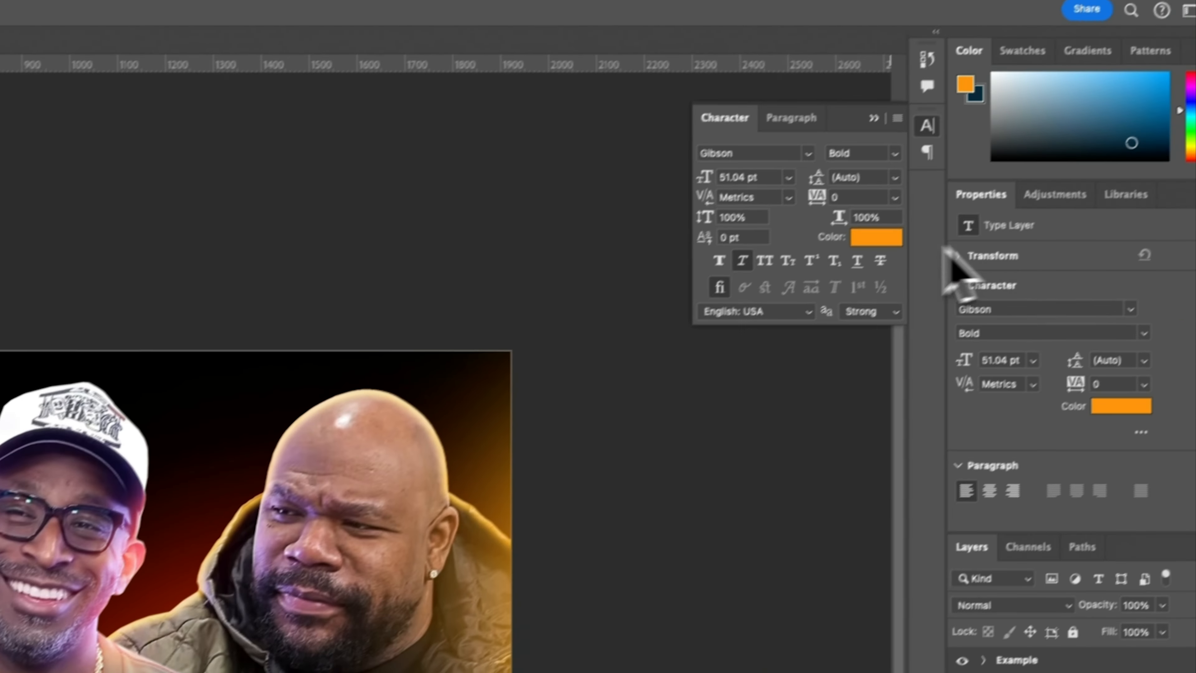
Step: Color the SPOILED? text white and add a drop shadow at 44% opacity, 59° angle, 21 px distance and 46 px size
{"action": "left_click", "coordinate": [1103, 68]}
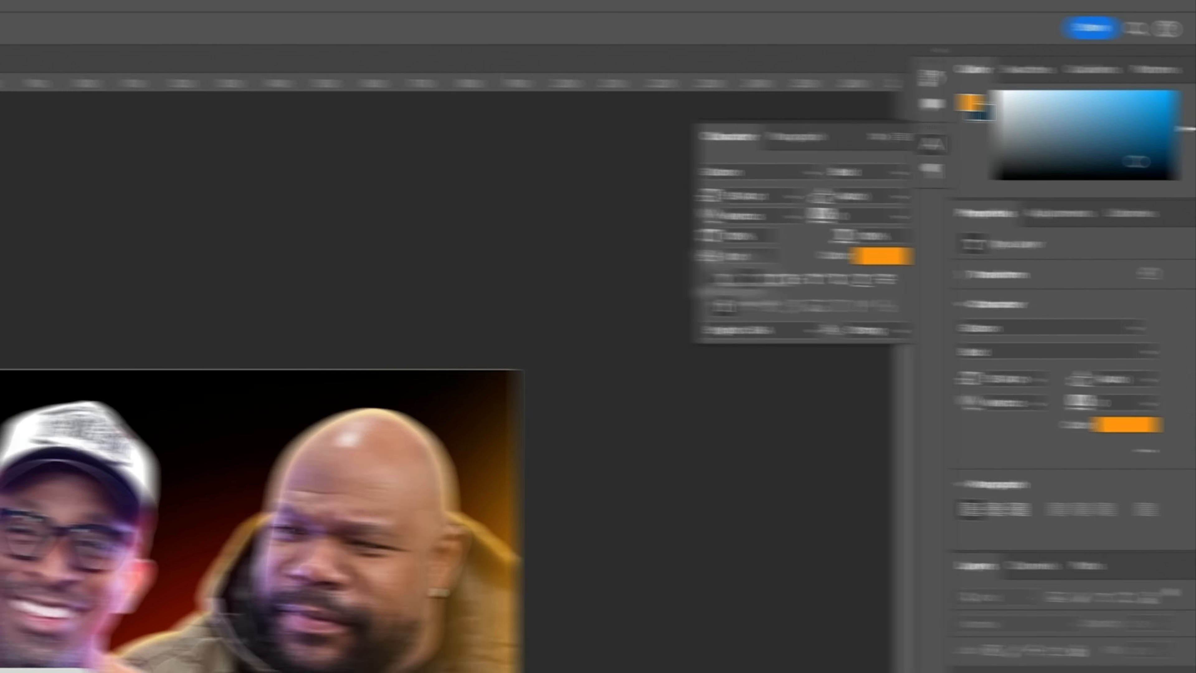
{"action": "key", "text": "Return"}
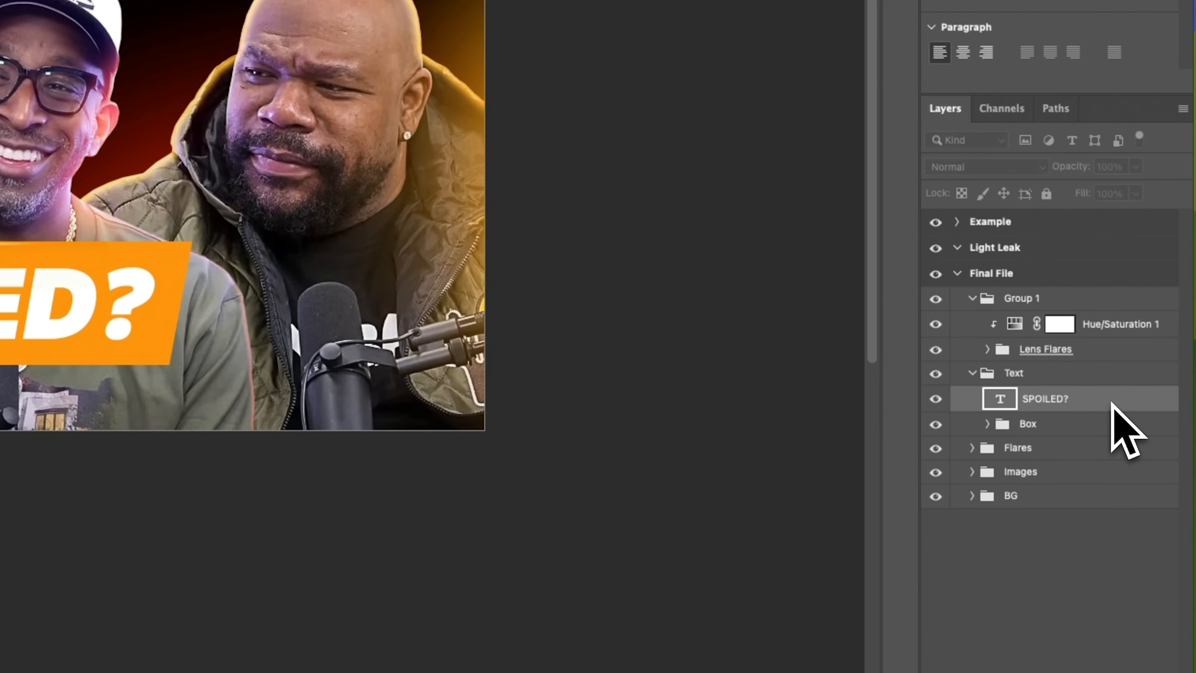
{"action": "double_click", "coordinate": [1113, 405]}
{"action": "left_click", "coordinate": [216, 488]}
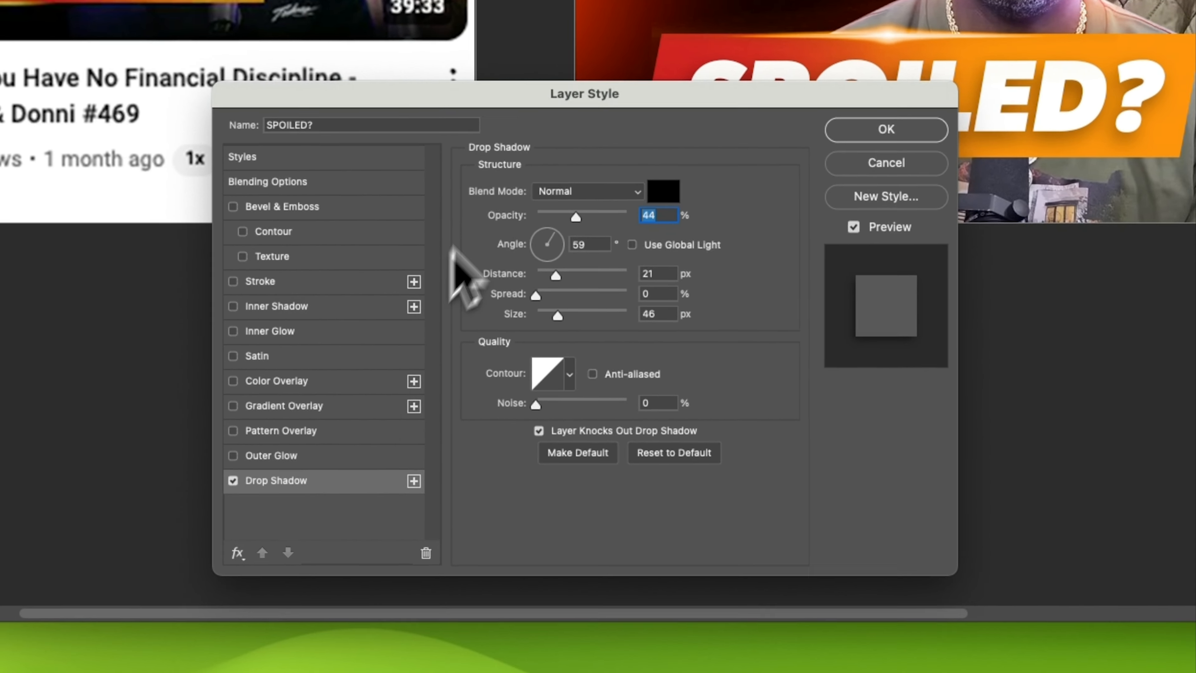
{"action": "left_click_drag", "start_coordinate": [435, 99], "coordinate": [0, 125]}
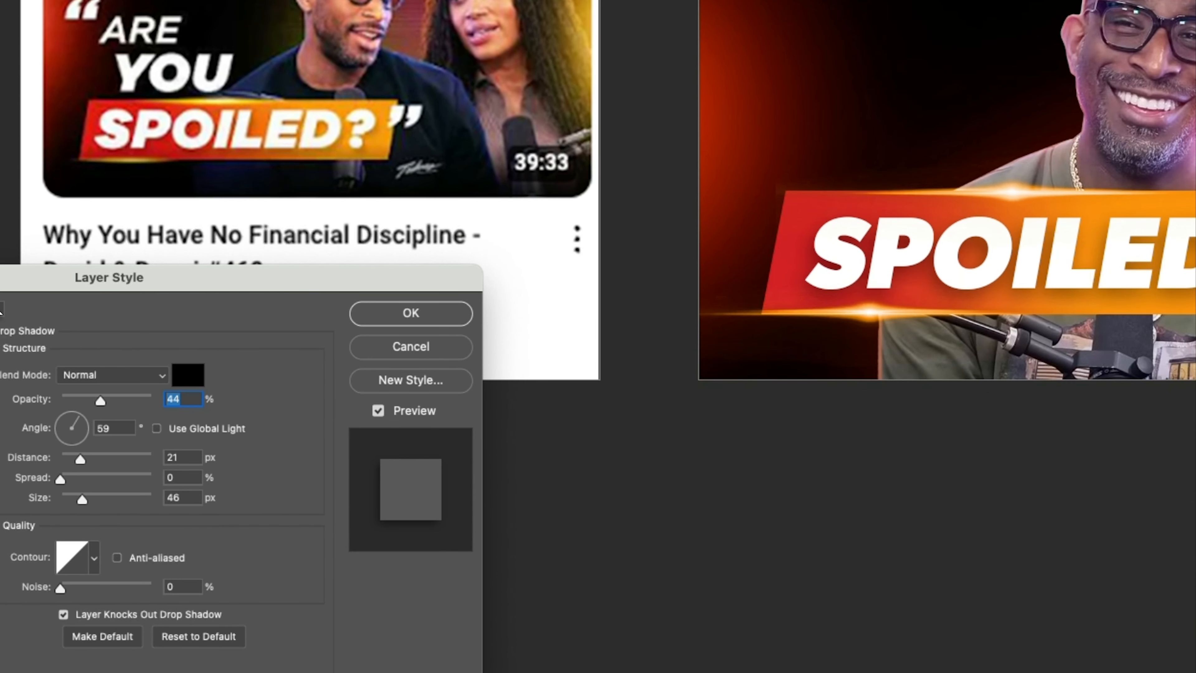
{"action": "key", "text": "Return"}
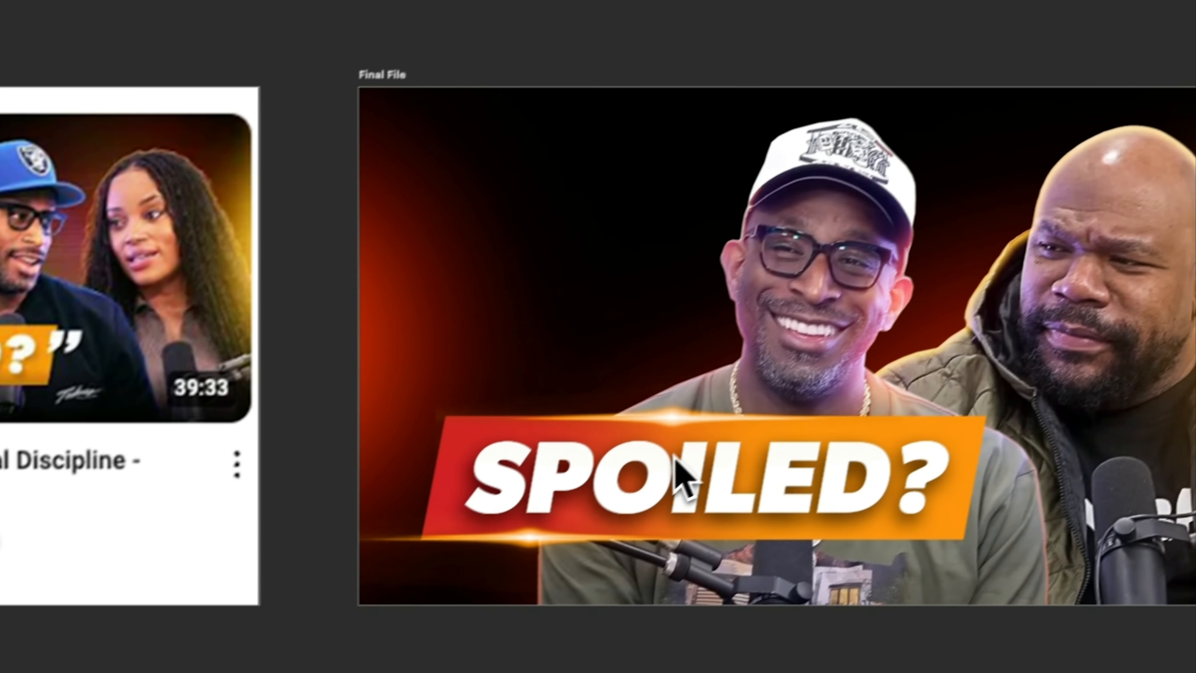
Step: Duplicate the SPOILED? text just above the title bar and change the copy's wording to YOU
{"action": "left_click_drag", "start_coordinate": [678, 474], "coordinate": [642, 372]}
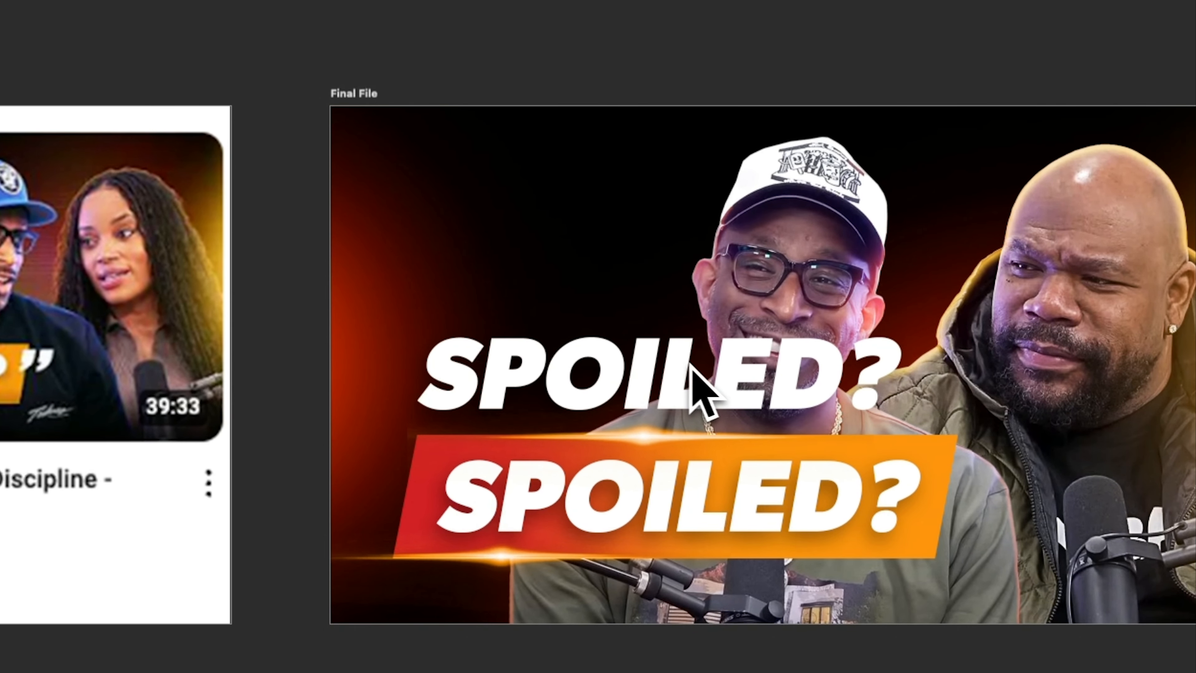
{"action": "double_click", "coordinate": [707, 398]}
{"action": "key", "text": "ctrl+a"}
{"action": "type", "text": "A"}
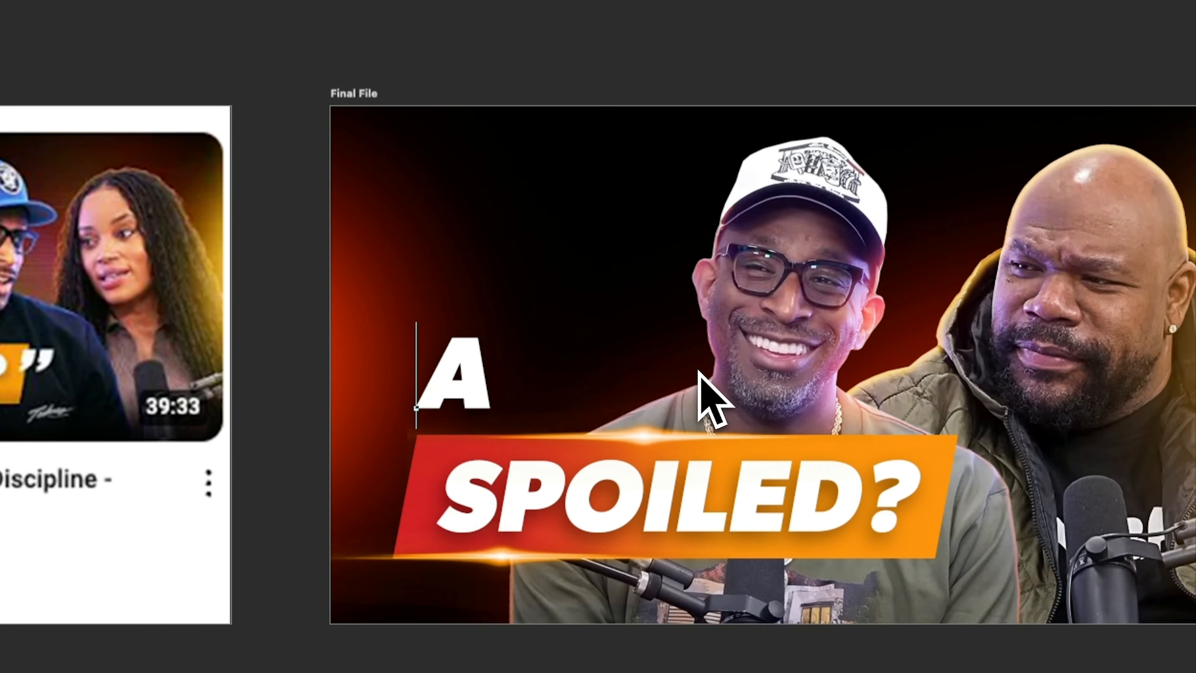
{"action": "type", "text": "YOU"}
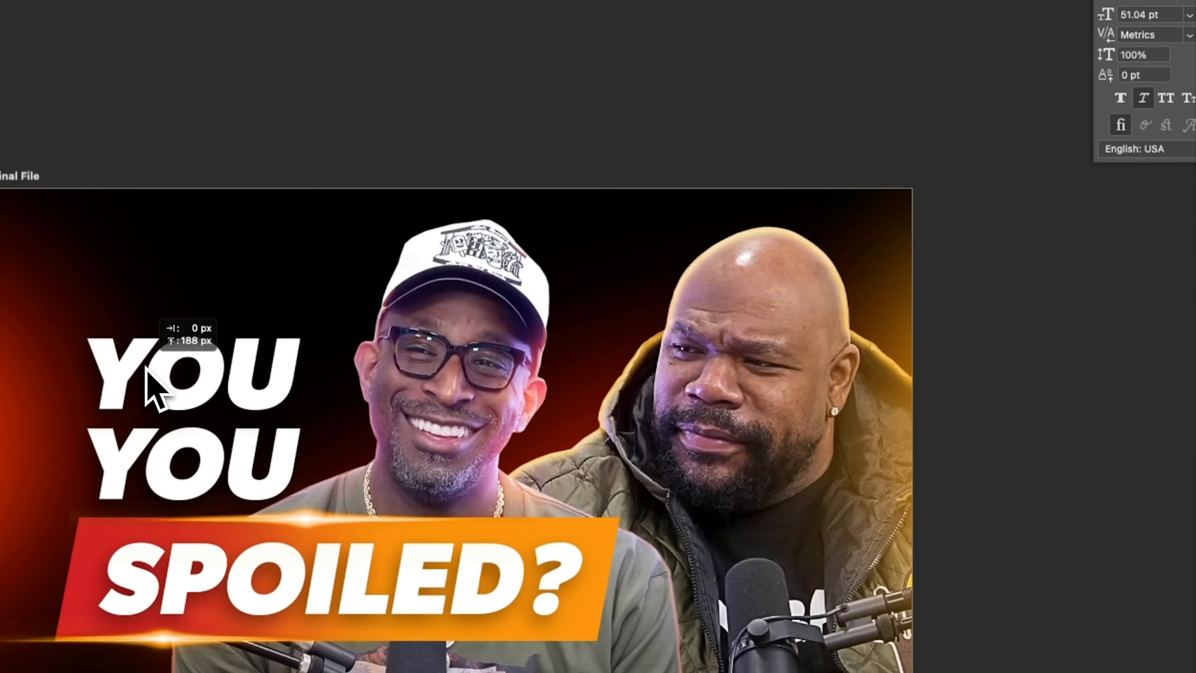
Step: Duplicate the YOU text directly above itself and change the upper copy's wording to ARE
{"action": "left_click_drag", "start_coordinate": [146, 370], "coordinate": [146, 370]}
{"action": "key", "text": "ctrl+a"}
{"action": "type", "text": "ARE"}
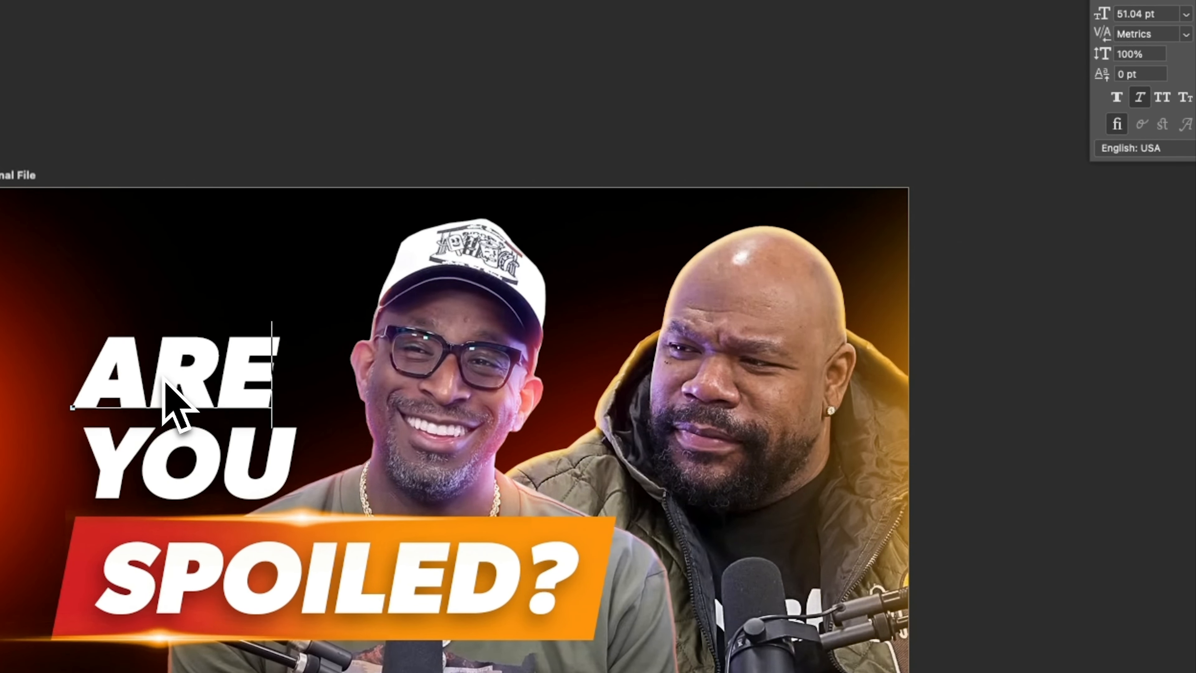
Step: Set the ARE text to Gibson Medium, shrink it to about 33 pt, and place it just above YOU
{"action": "key", "text": "super+a"}
{"action": "left_click", "coordinate": [801, 199]}
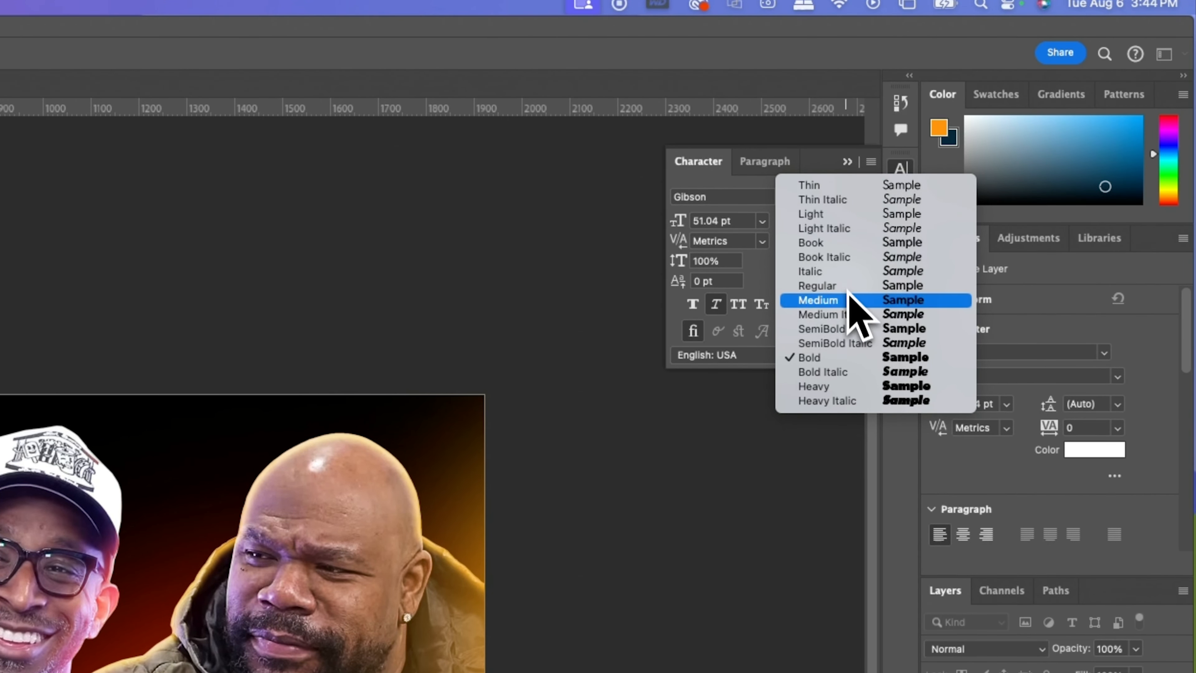
{"action": "key", "text": "Escape"}
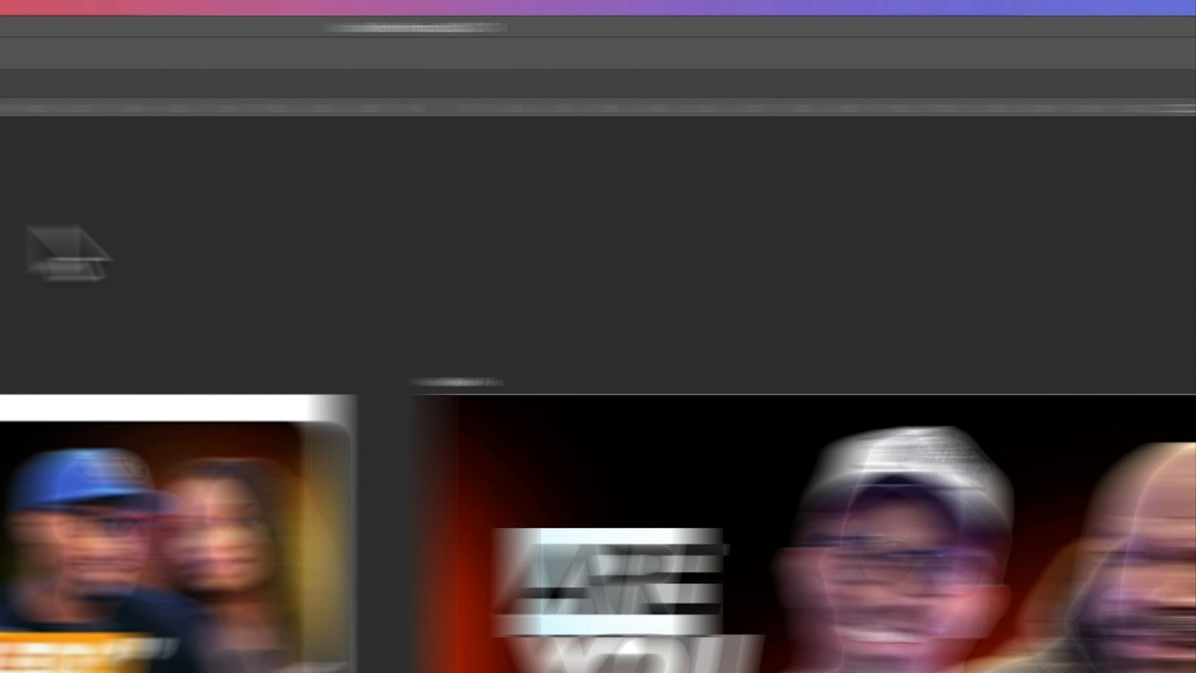
{"action": "key", "text": "ctrl+t"}
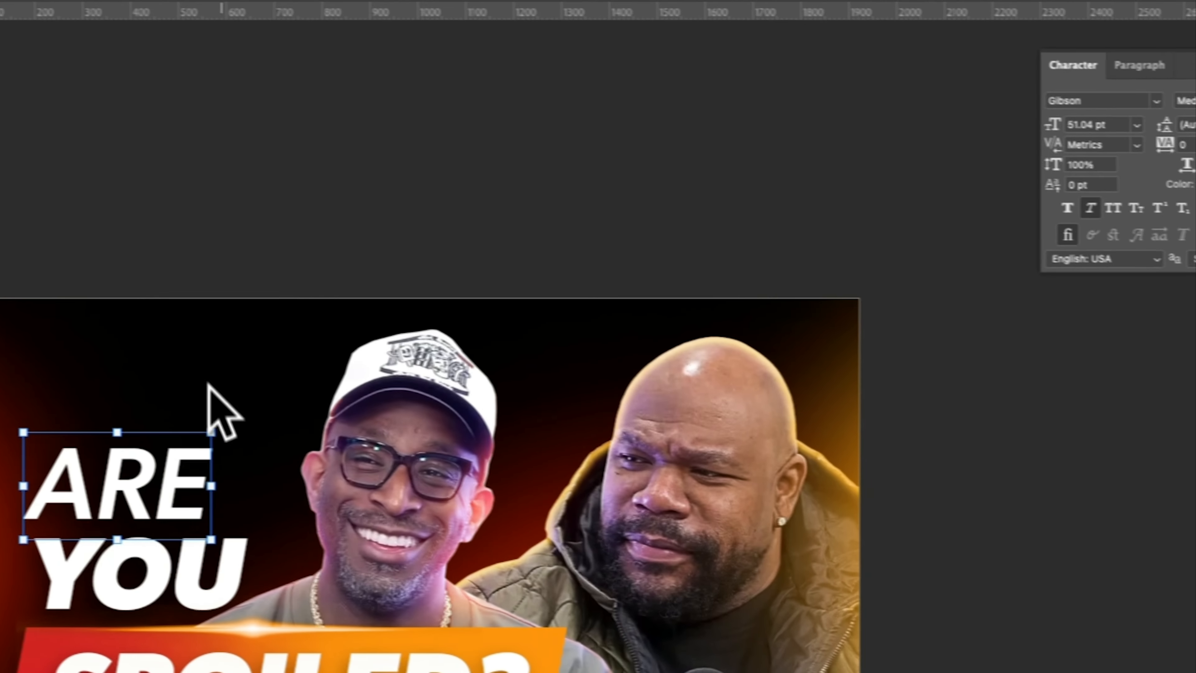
{"action": "left_click_drag", "start_coordinate": [184, 445], "coordinate": [101, 440]}
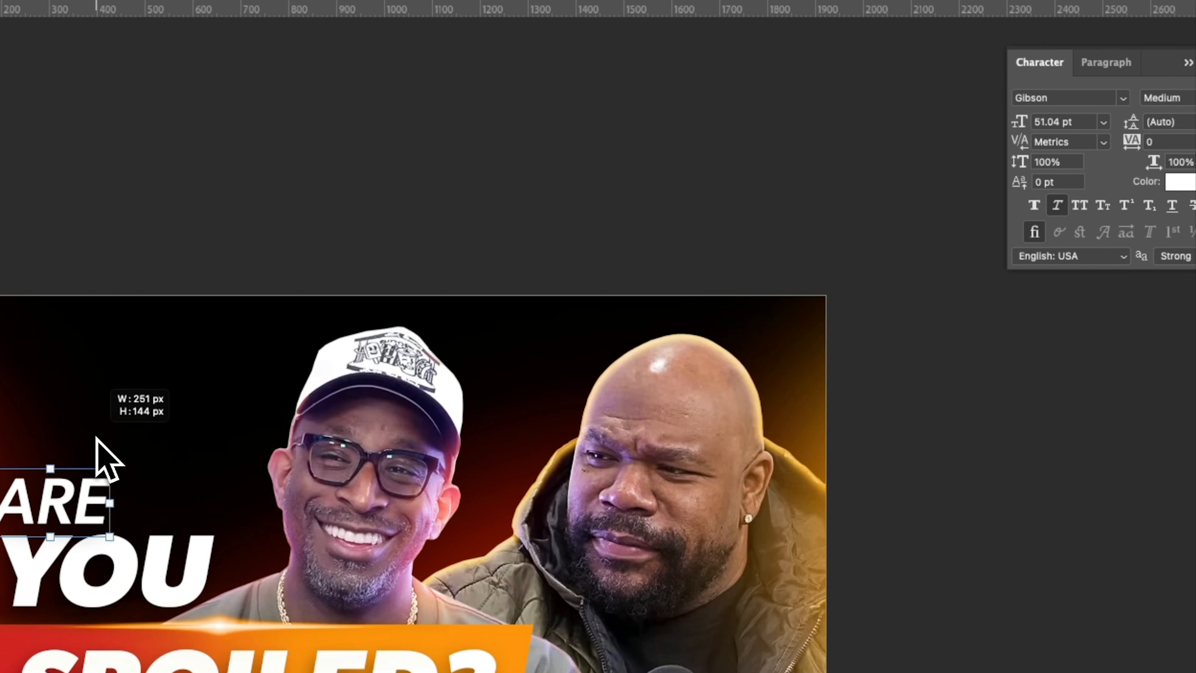
{"action": "left_click_drag", "start_coordinate": [184, 475], "coordinate": [276, 504]}
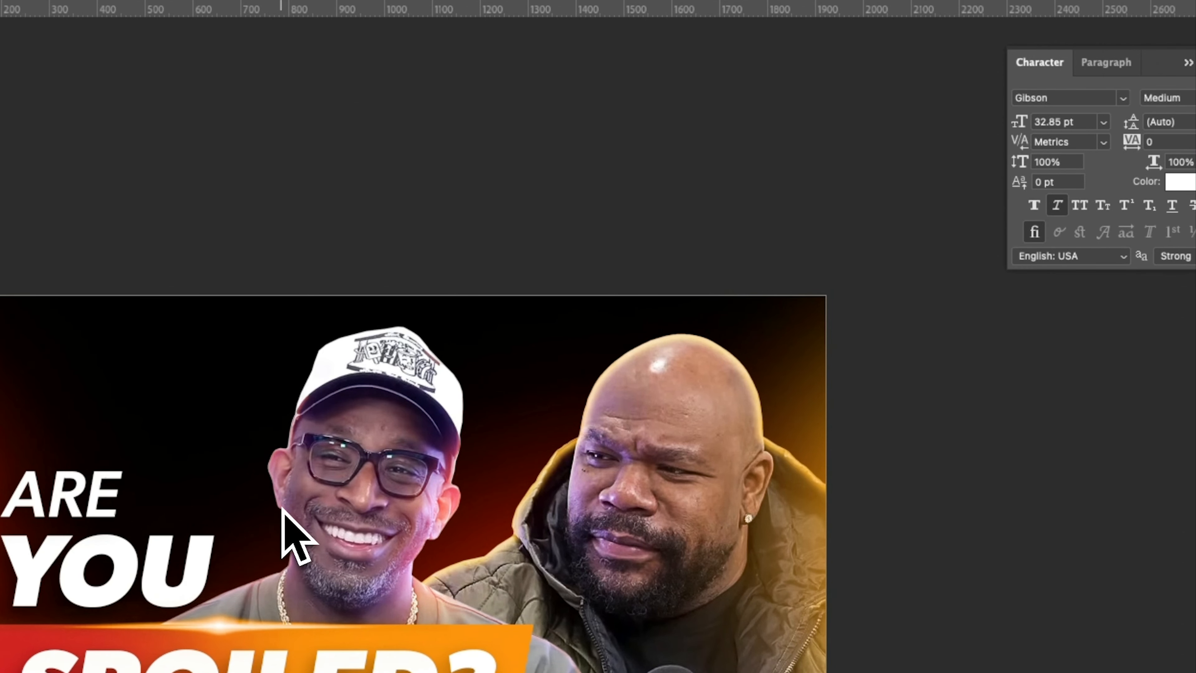
Step: Duplicate the ARE text as an opening quotation mark in Bebas Neue, scale it to about 74.5 pt, and place it just before ARE
{"action": "left_click_drag", "start_coordinate": [108, 464], "coordinate": [94, 405]}
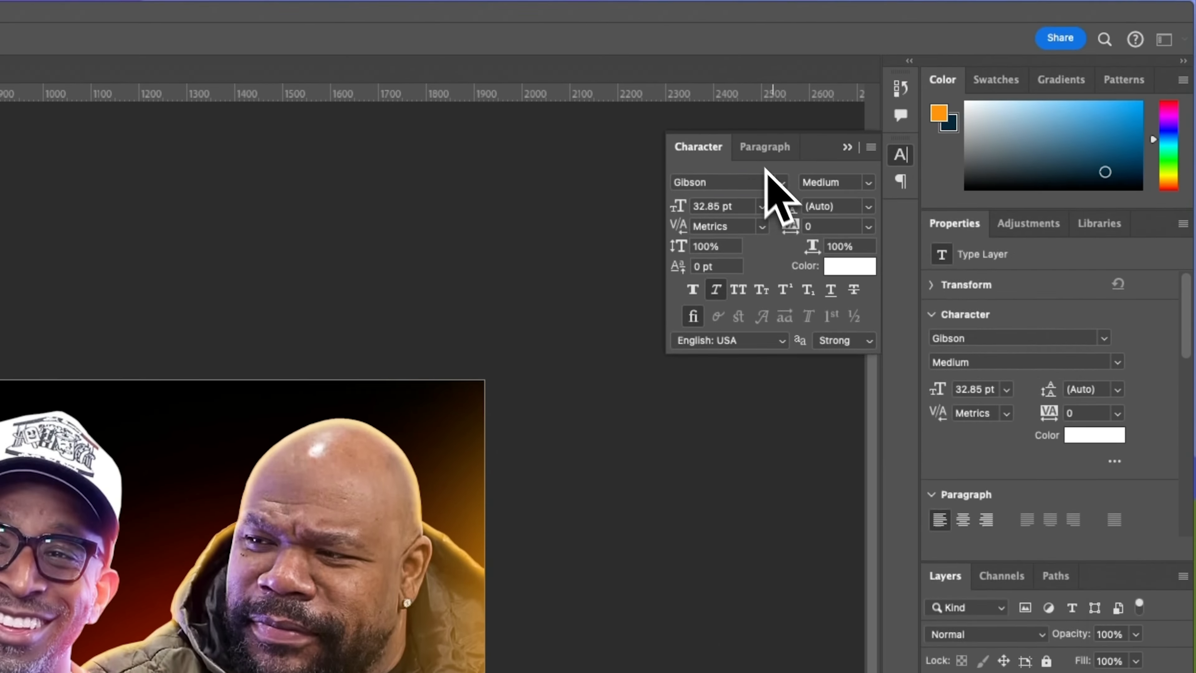
{"action": "left_click", "coordinate": [782, 198]}
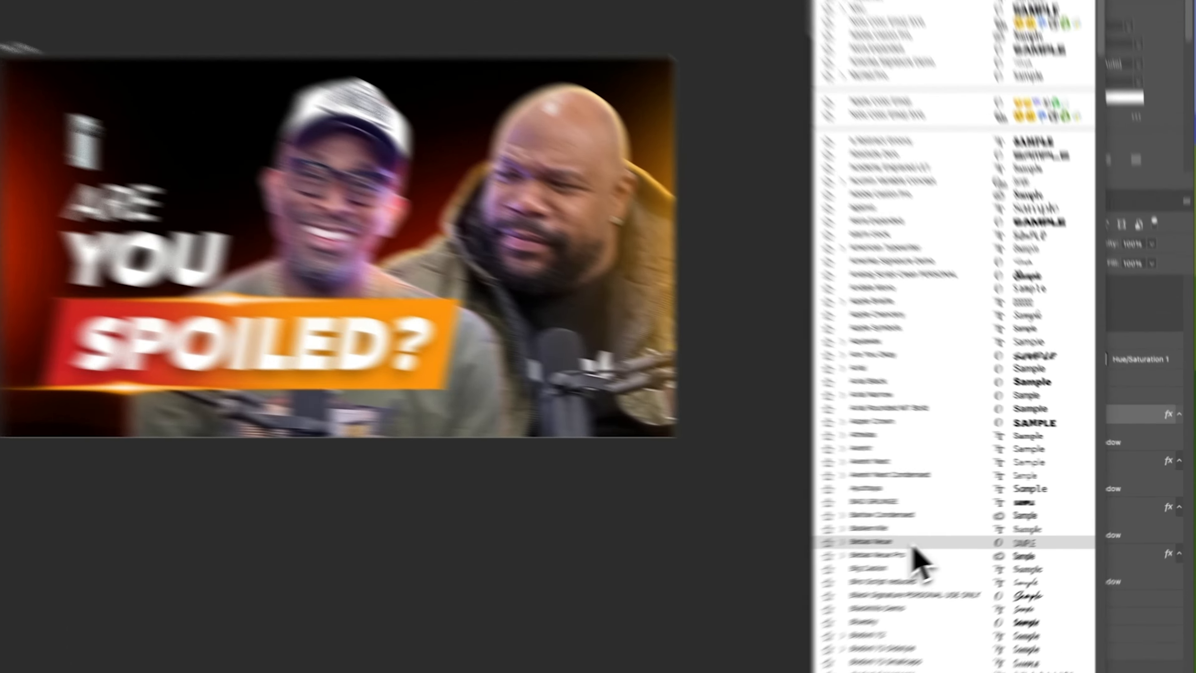
{"action": "left_click", "coordinate": [1002, 526]}
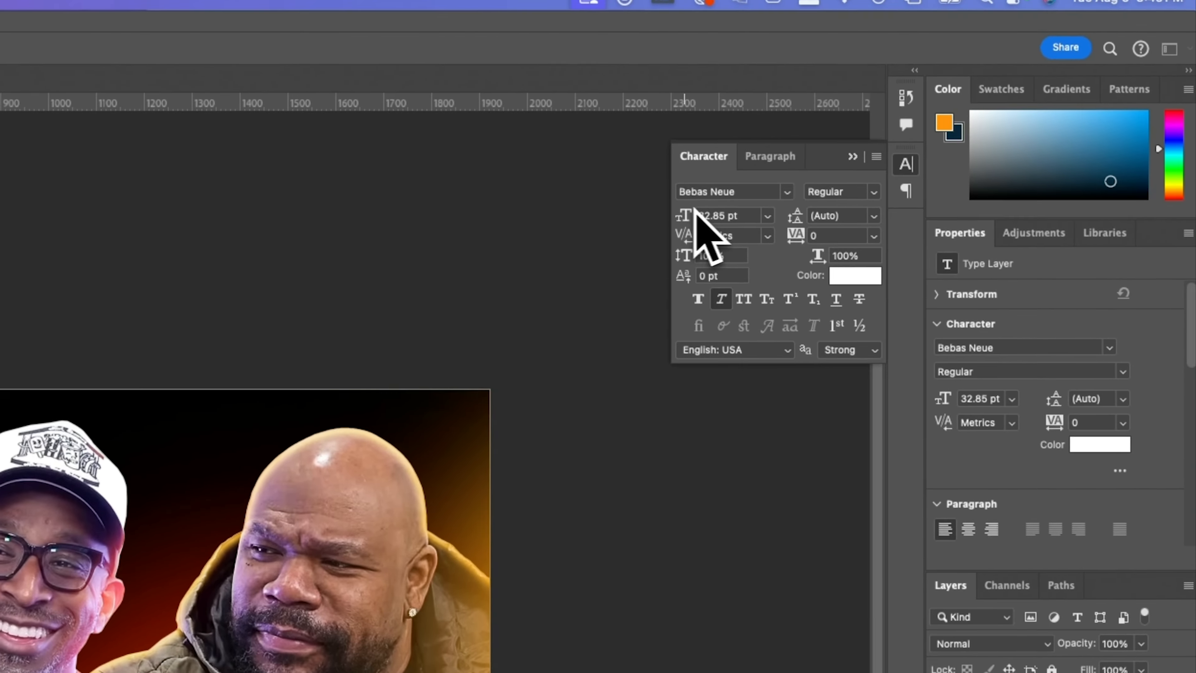
{"action": "left_click", "coordinate": [777, 167]}
{"action": "type", "text": "94"}
{"action": "key", "text": "Return"}
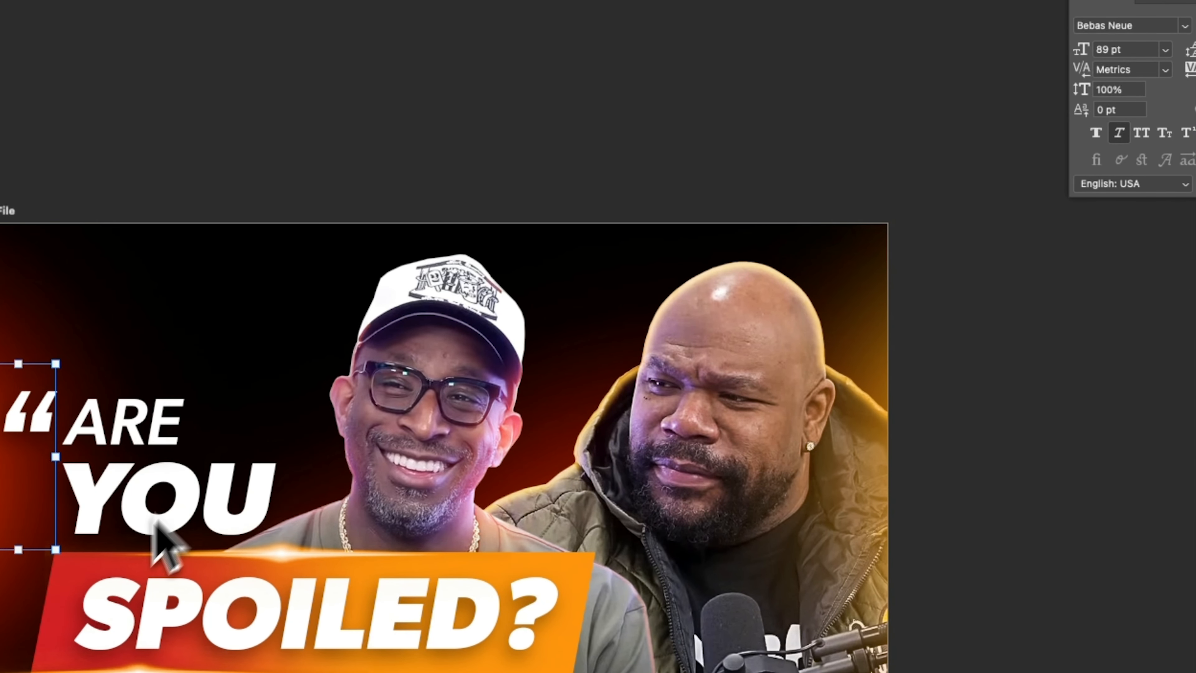
{"action": "left_click_drag", "start_coordinate": [66, 551], "coordinate": [29, 532]}
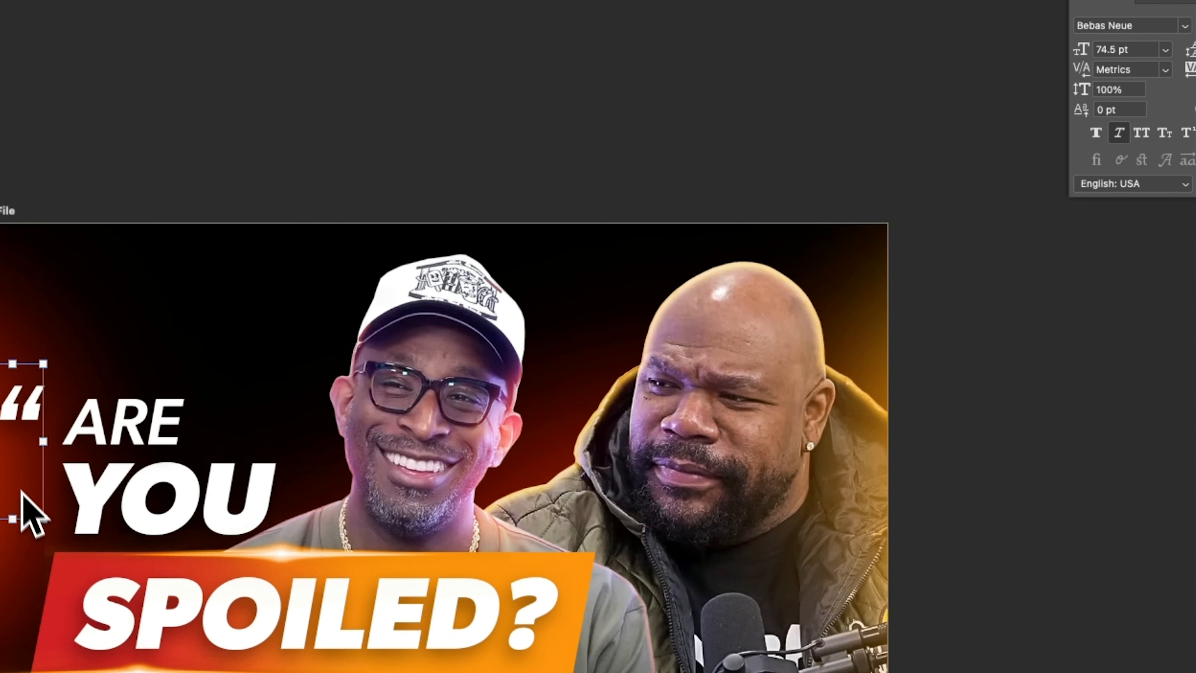
{"action": "left_click_drag", "start_coordinate": [21, 490], "coordinate": [23, 484]}
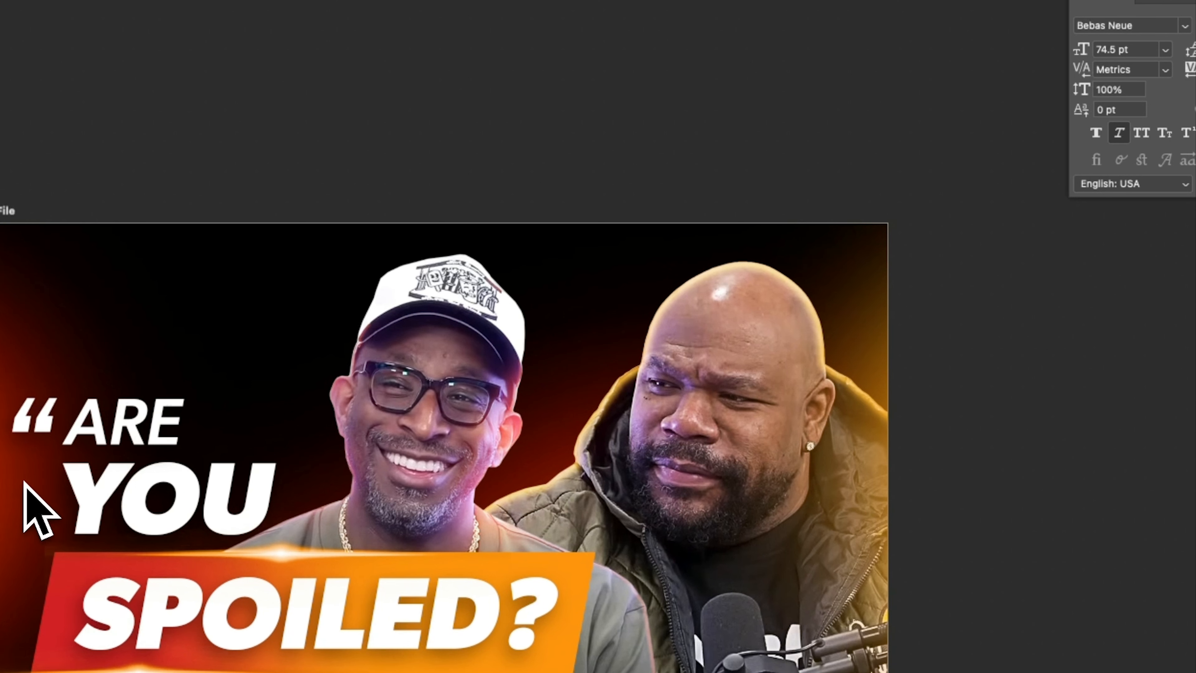
Step: Duplicate the opening quotation mark near the lower right of the thumbnail and flip the copy horizontally and vertically
{"action": "left_click_drag", "start_coordinate": [136, 513], "coordinate": [766, 620], "text": "alt"}
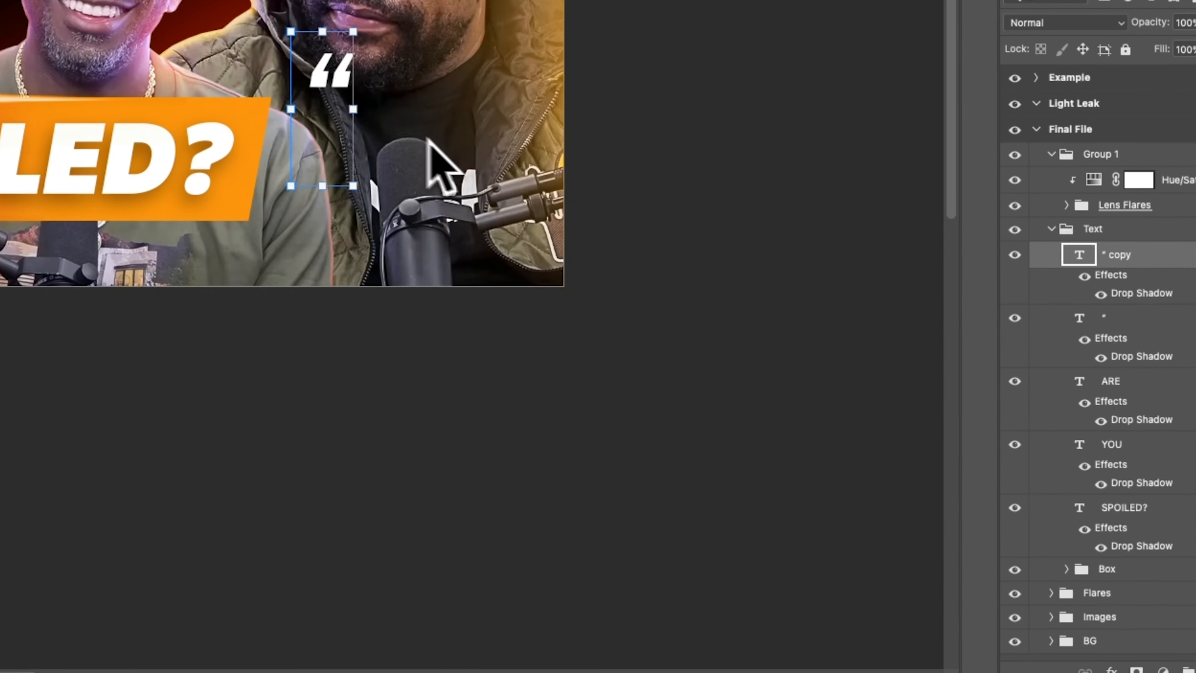
{"action": "right_click", "coordinate": [326, 113]}
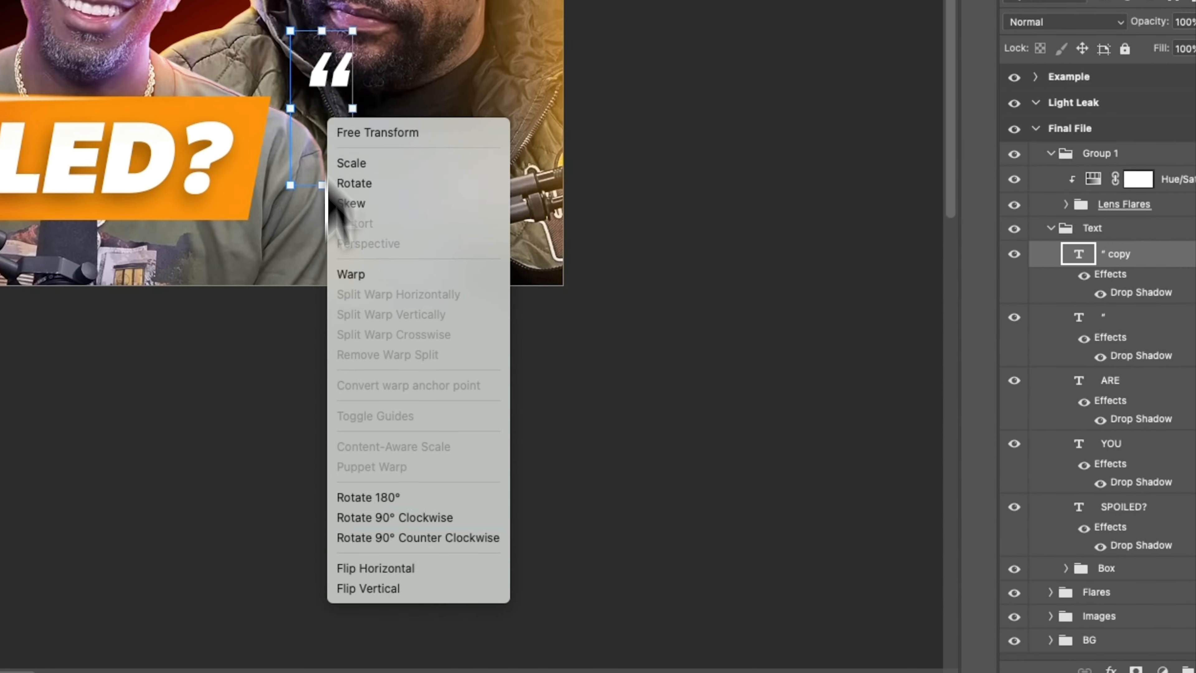
{"action": "left_click", "coordinate": [359, 565]}
{"action": "right_click", "coordinate": [316, 124]}
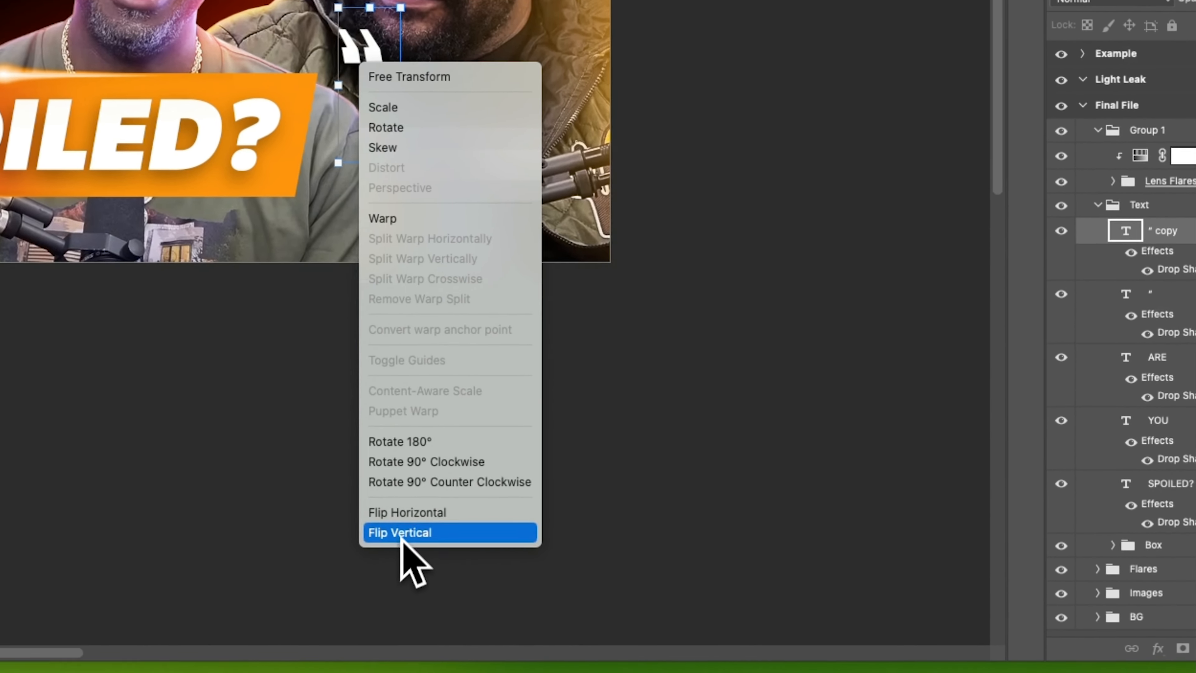
{"action": "left_click", "coordinate": [362, 556]}
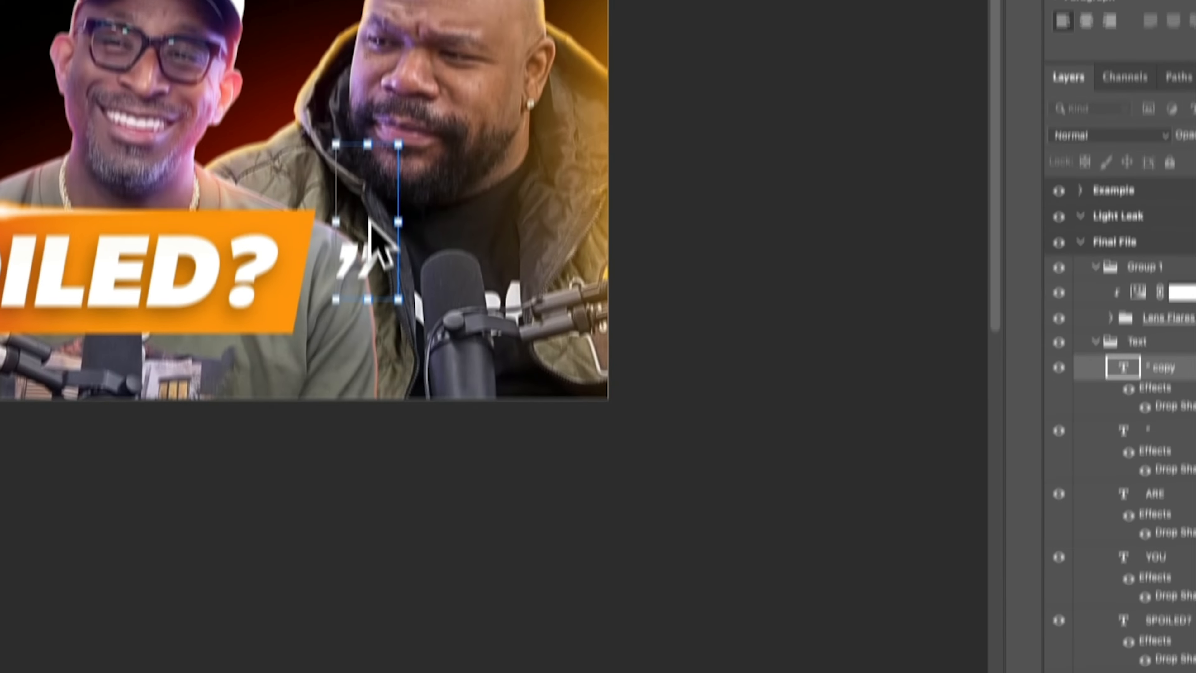
Step: Enlarge the closing quotation mark to about 93 pt and place it at the end of SPOILED?, overlapping the title bar's edge
{"action": "left_click_drag", "start_coordinate": [370, 219], "coordinate": [336, 208]}
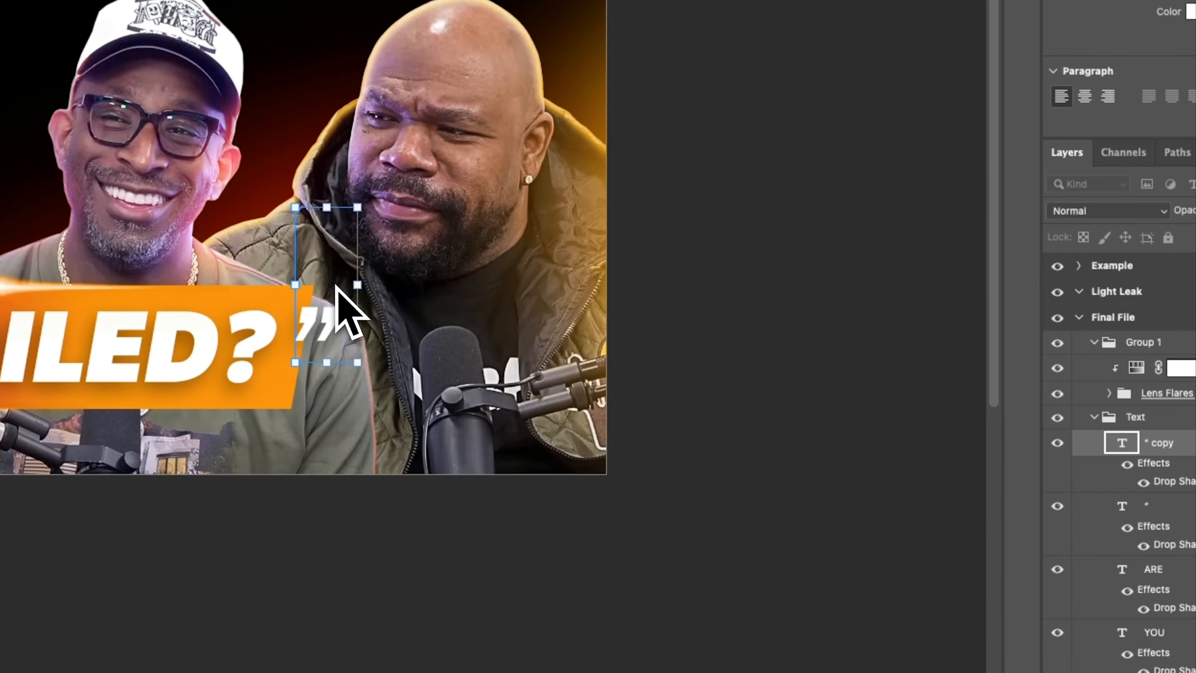
{"action": "left_click_drag", "start_coordinate": [358, 363], "coordinate": [408, 395]}
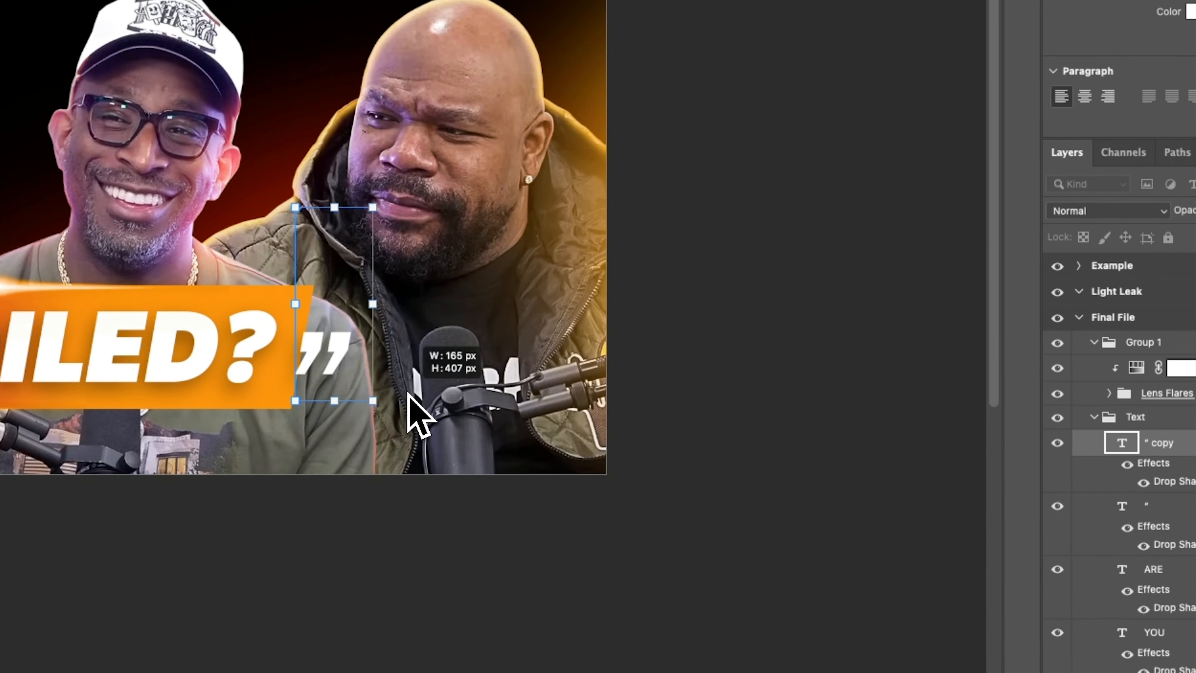
{"action": "mouse_move", "coordinate": [355, 358]}
{"action": "left_mouse_down"}
{"action": "mouse_move", "coordinate": [352, 374]}
{"action": "mouse_move", "coordinate": [347, 338]}
{"action": "left_mouse_up"}
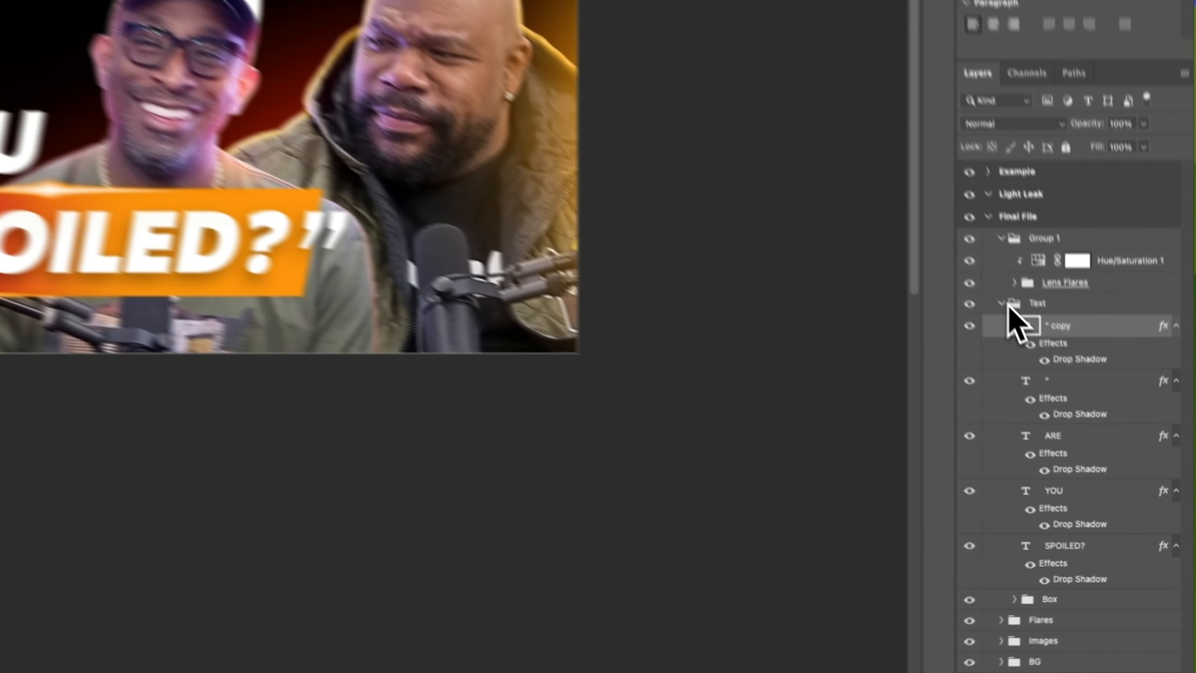
Step: Group the text and lens flare layers as Text, and delete only the outer Group 1 while keeping its contents
{"action": "left_click", "coordinate": [1084, 423]}
{"action": "key", "text": "super+g"}
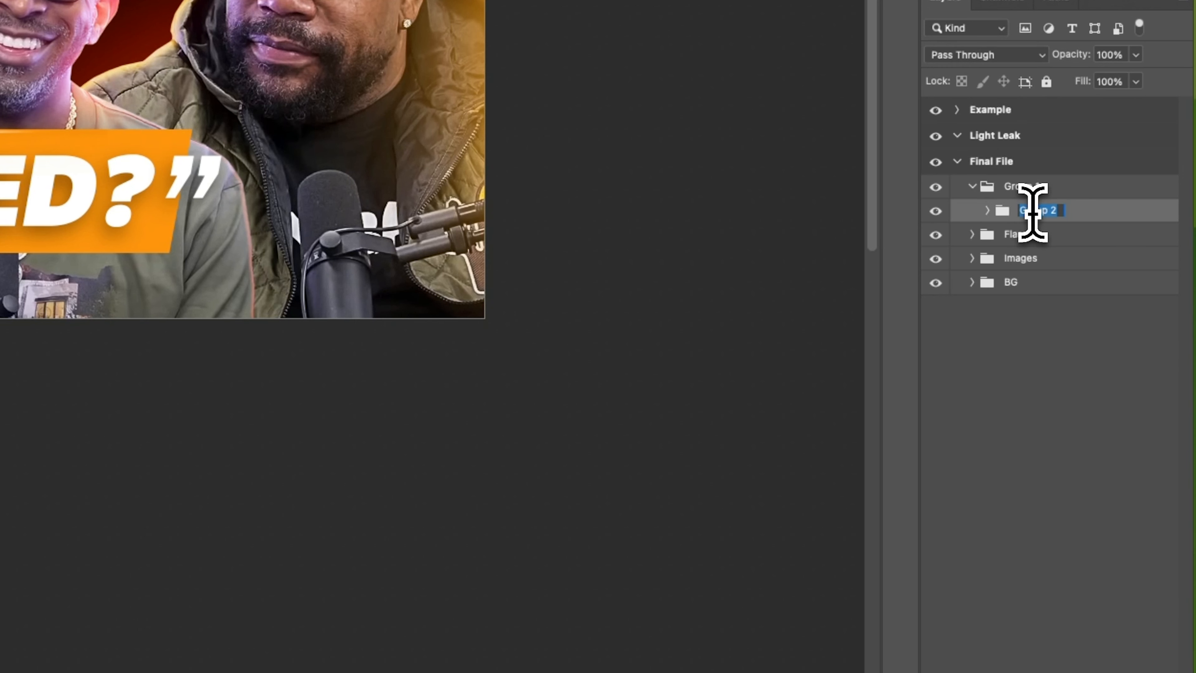
{"action": "right_click", "coordinate": [1046, 185]}
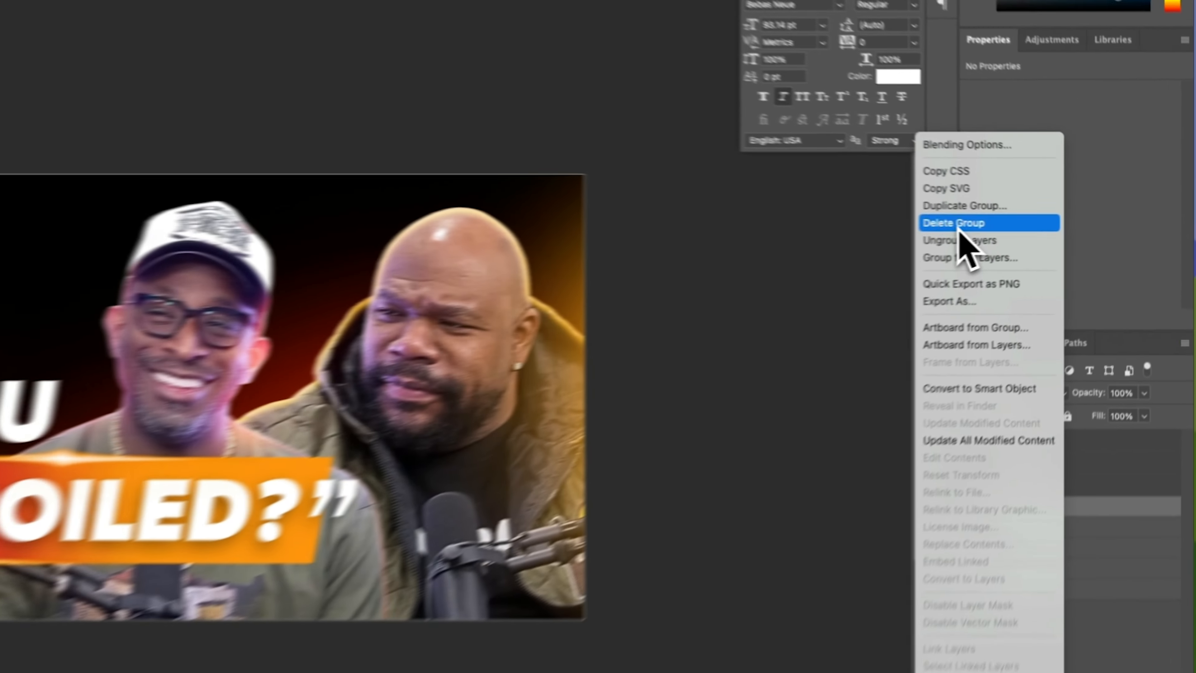
{"action": "left_click", "coordinate": [1062, 231]}
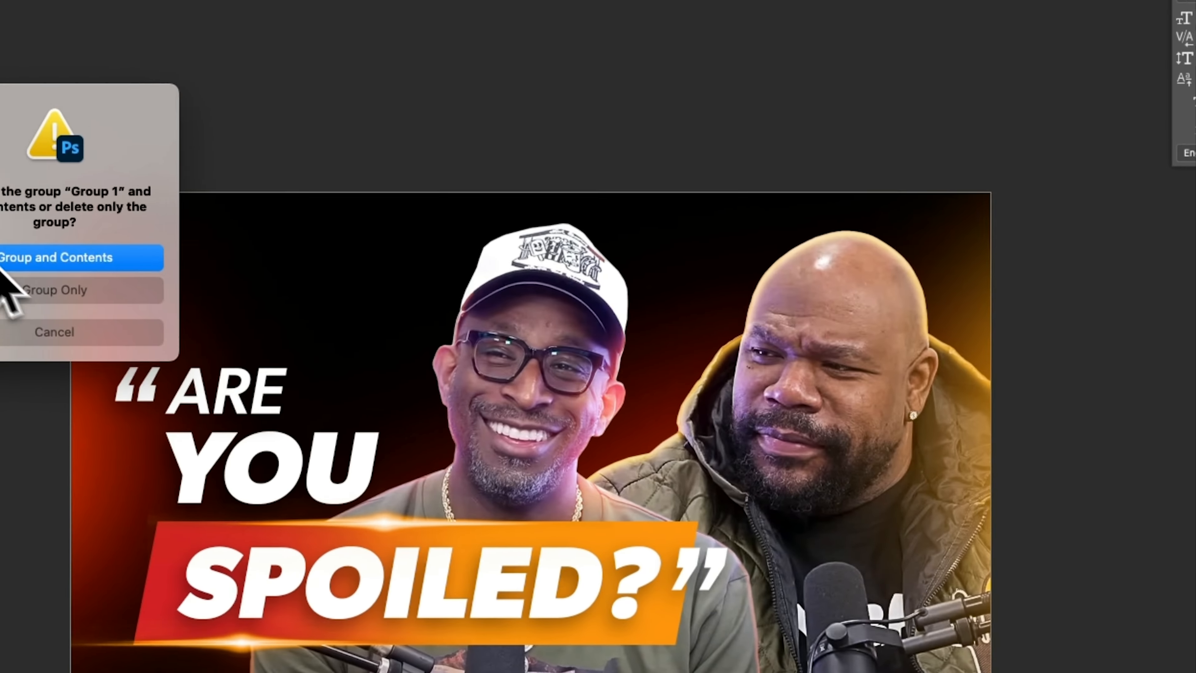
{"action": "left_click", "coordinate": [18, 284]}
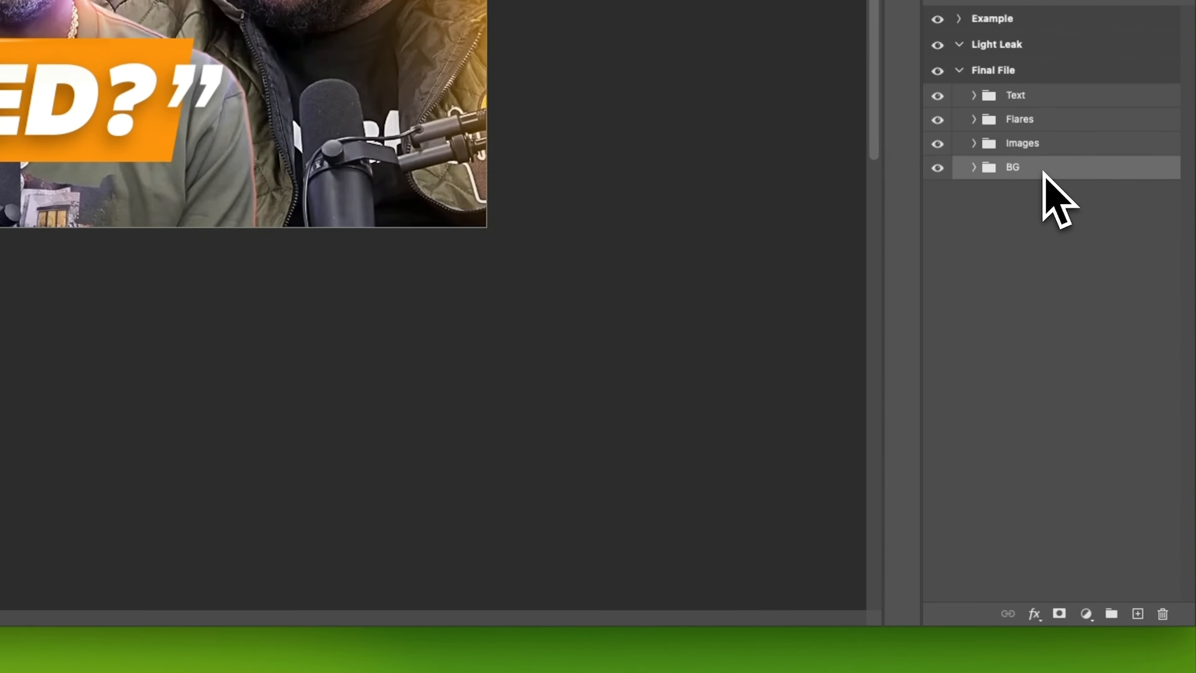
Step: Add a layer above the Images group with a black fade along the thumbnail's bottom edge, and compare with the Flares group hidden and shown
{"action": "left_click", "coordinate": [1046, 189]}
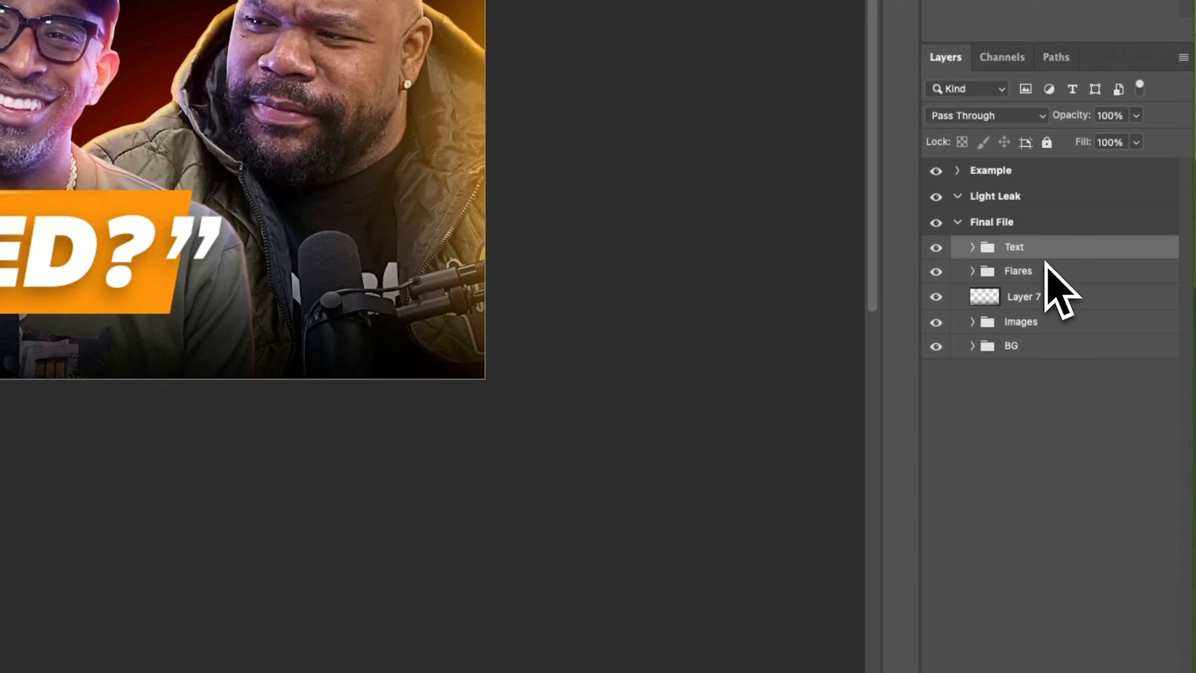
{"action": "left_click", "coordinate": [935, 272]}
{"action": "left_click", "coordinate": [936, 272]}
{"action": "left_click", "coordinate": [1023, 274]}
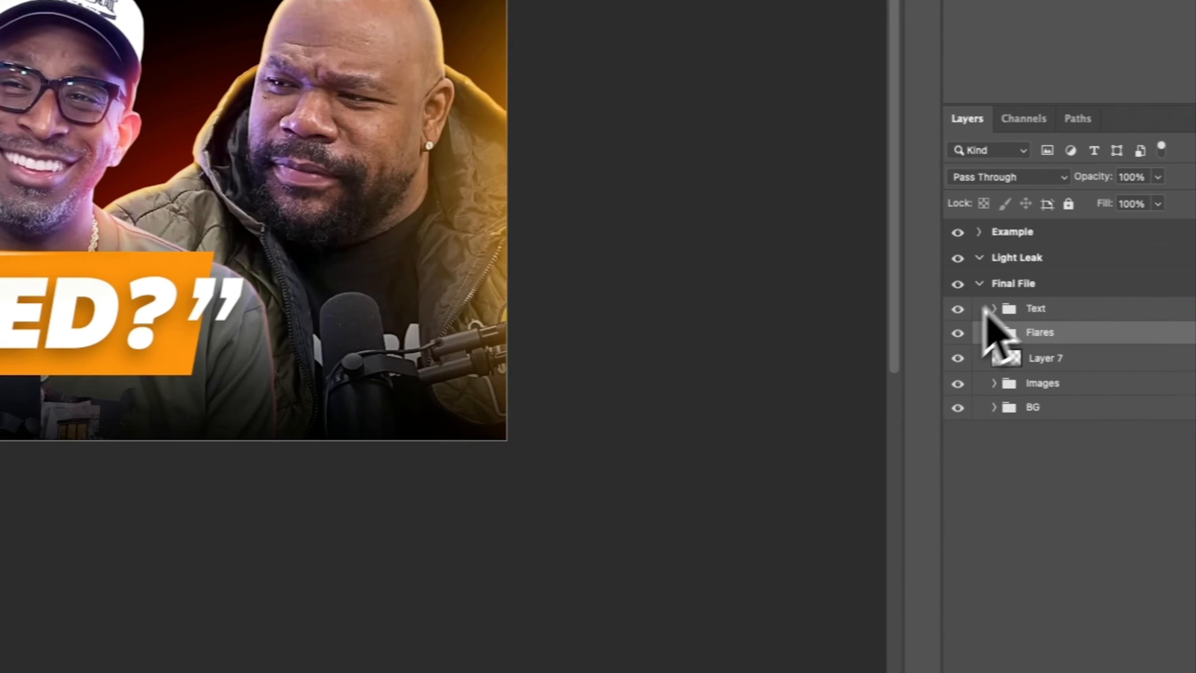
Step: Lower the opacity of the Lens Flares group inside the Text group to about 89%
{"action": "left_click", "coordinate": [1038, 309]}
{"action": "left_click_drag", "start_coordinate": [25, 337], "coordinate": [25, 356]}
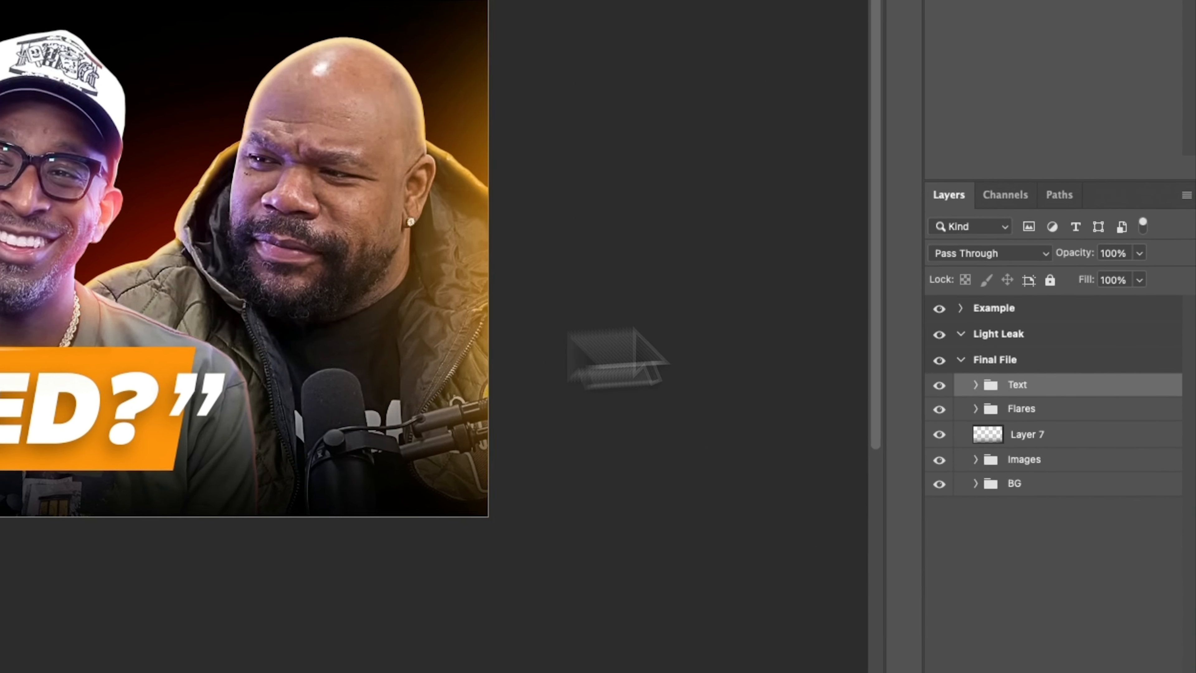
{"action": "left_click", "coordinate": [977, 389]}
{"action": "left_click", "coordinate": [994, 420]}
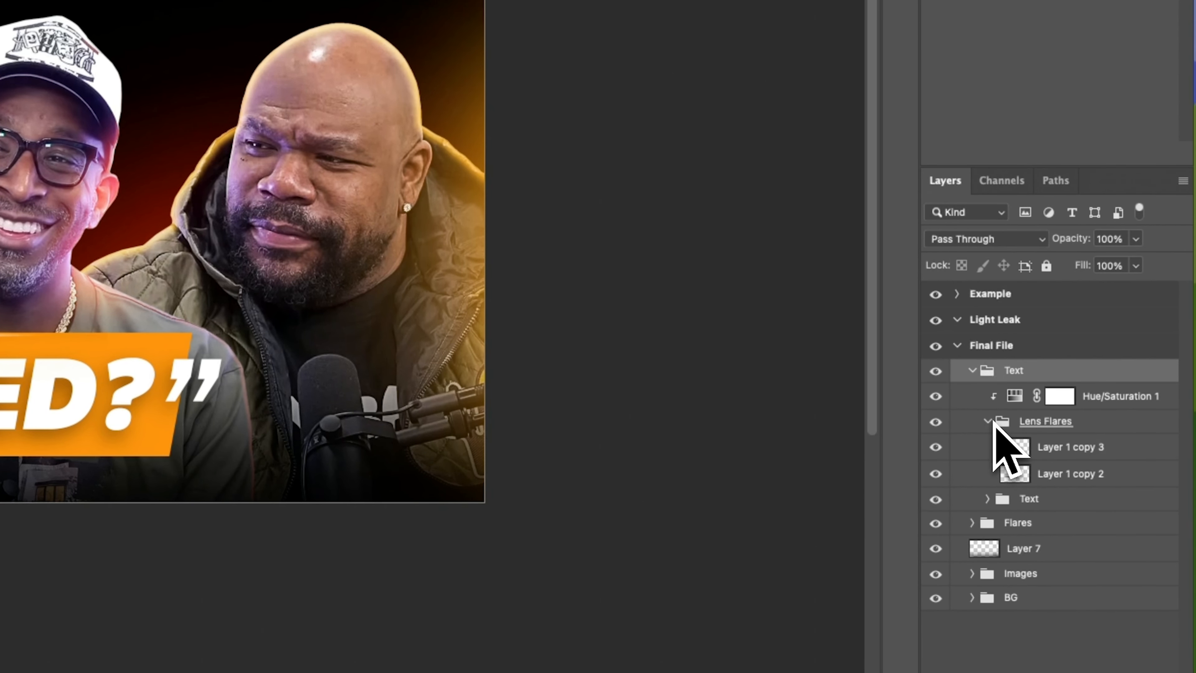
{"action": "left_click", "coordinate": [1075, 424]}
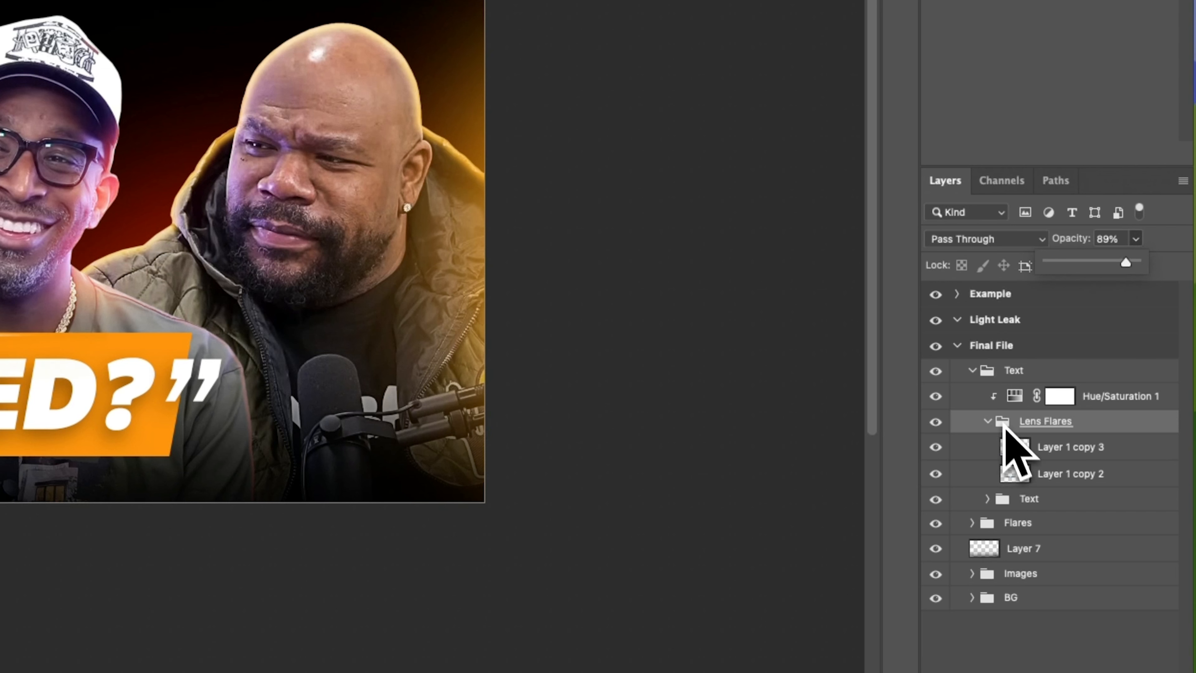
{"action": "left_click", "coordinate": [973, 370]}
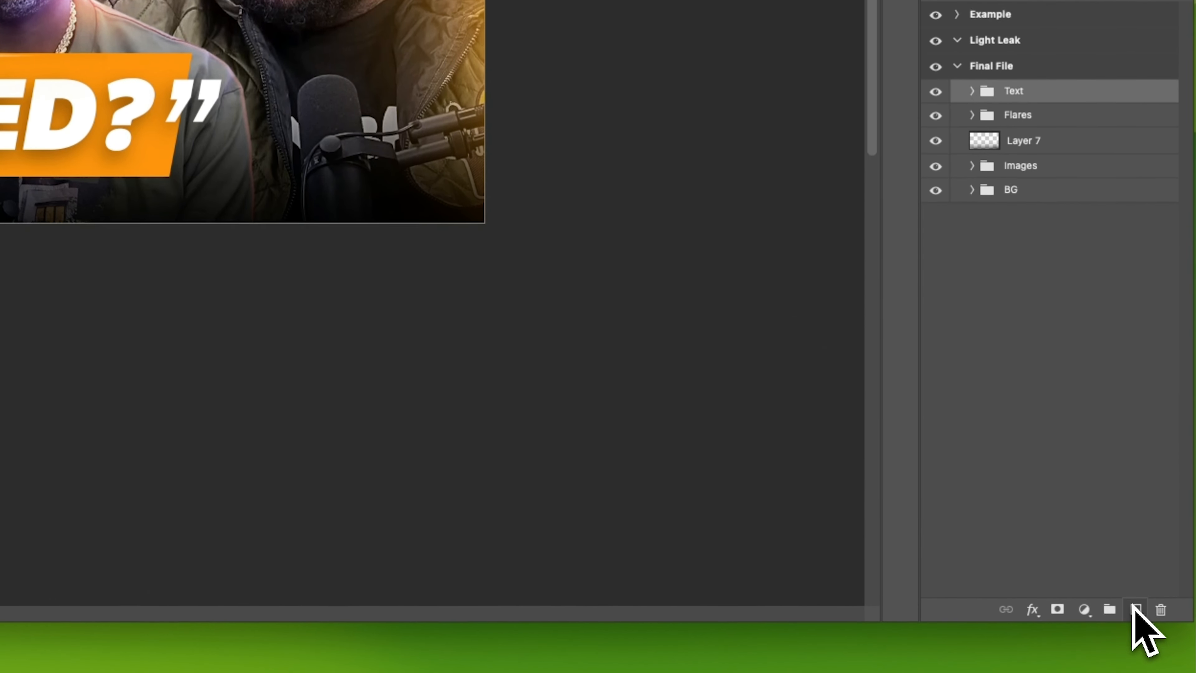
Step: Dab a soft white glow over the SPOILED? title bar on a new layer above the Text group, and set that layer's opacity to 96%
{"action": "left_click", "coordinate": [1135, 610]}
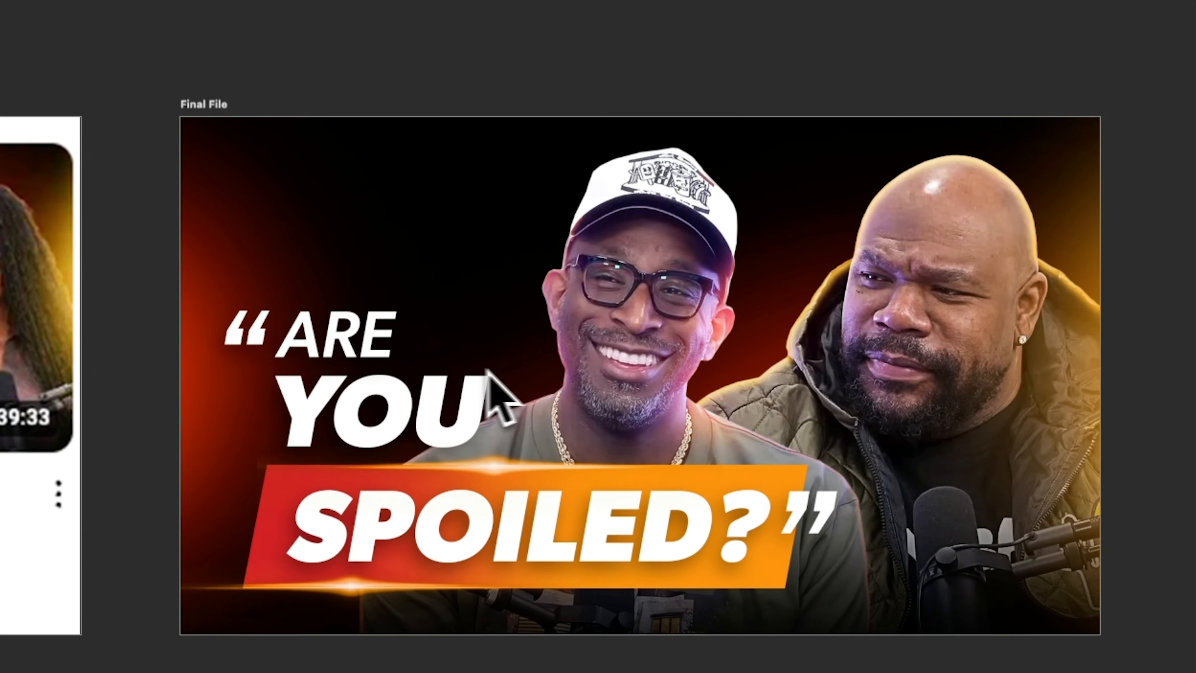
{"action": "left_click", "coordinate": [652, 478]}
{"action": "left_click", "coordinate": [316, 521]}
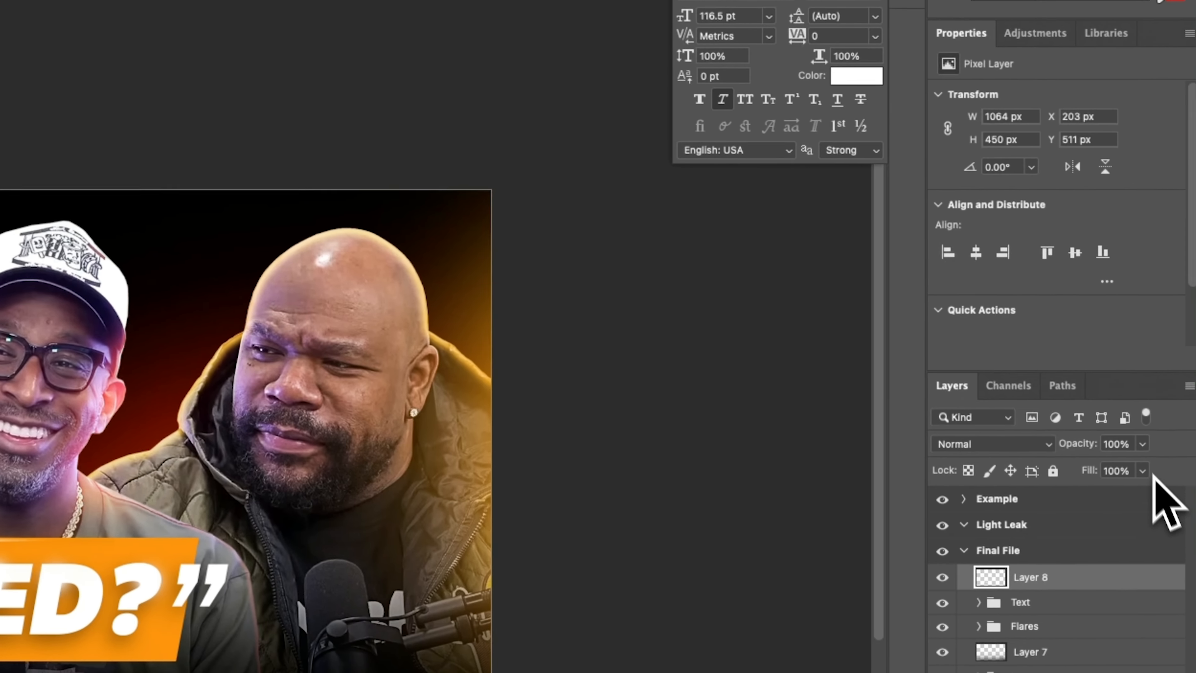
{"action": "left_click_drag", "start_coordinate": [1135, 441], "coordinate": [1110, 466]}
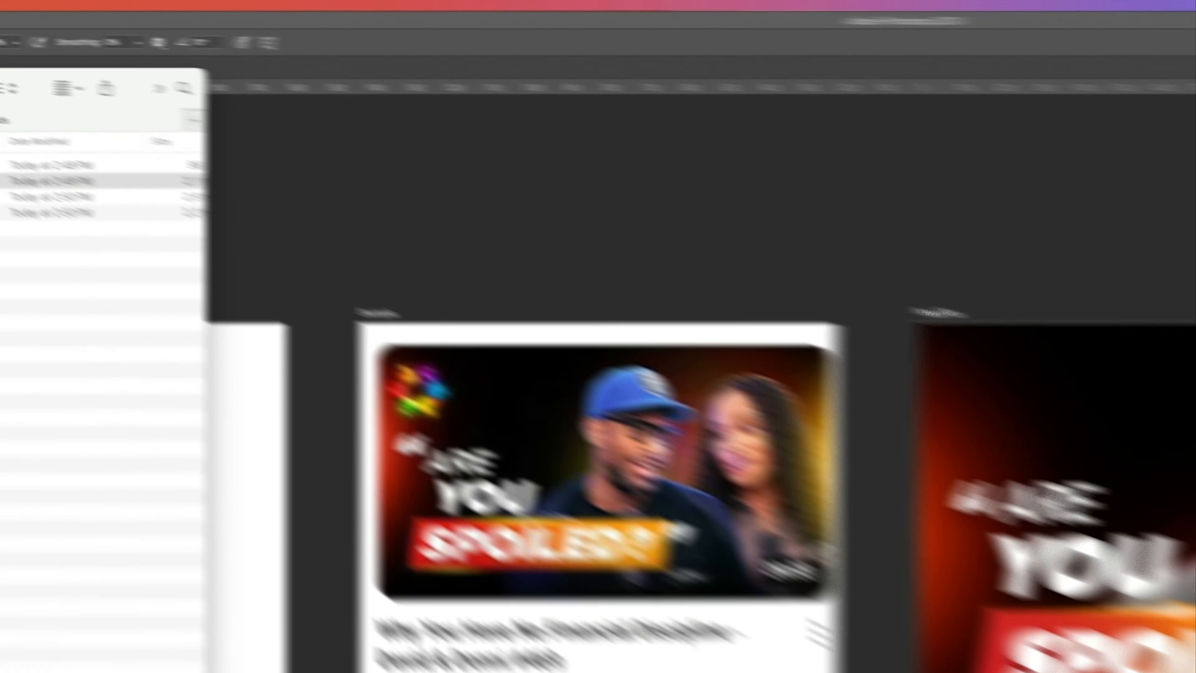
Step: Place the logo image Screenshot 2024-08-06 at 2.52.39 PM.png from the Desktop over the Final File artboard
{"action": "key", "text": "space"}
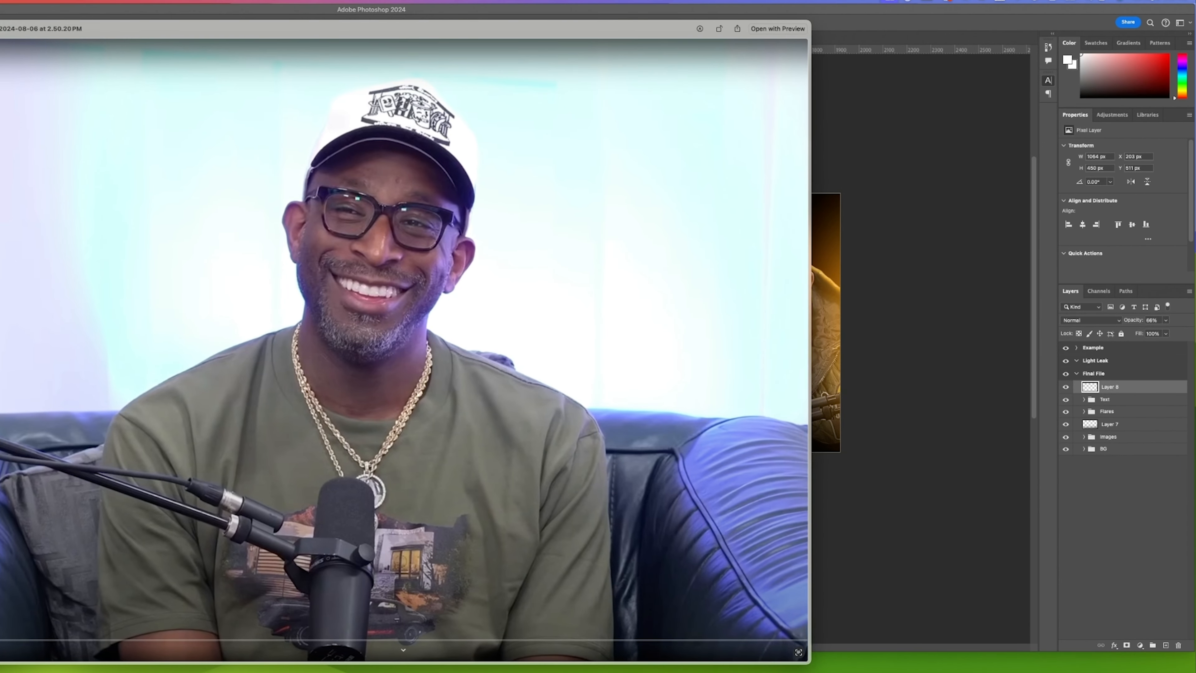
{"action": "key", "text": "space"}
{"action": "left_click", "coordinate": [1, 264]}
{"action": "left_click", "coordinate": [94, 209]}
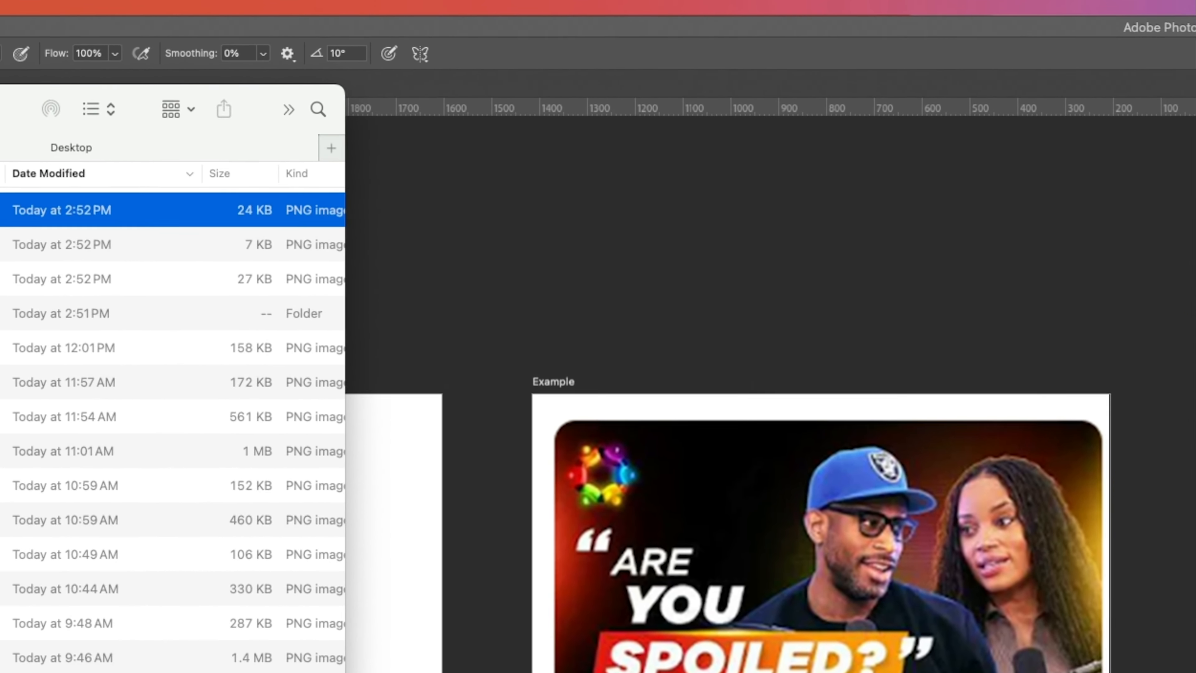
{"action": "left_click_drag", "start_coordinate": [94, 208], "coordinate": [598, 446]}
{"action": "left_click_drag", "start_coordinate": [867, 655], "coordinate": [485, 485]}
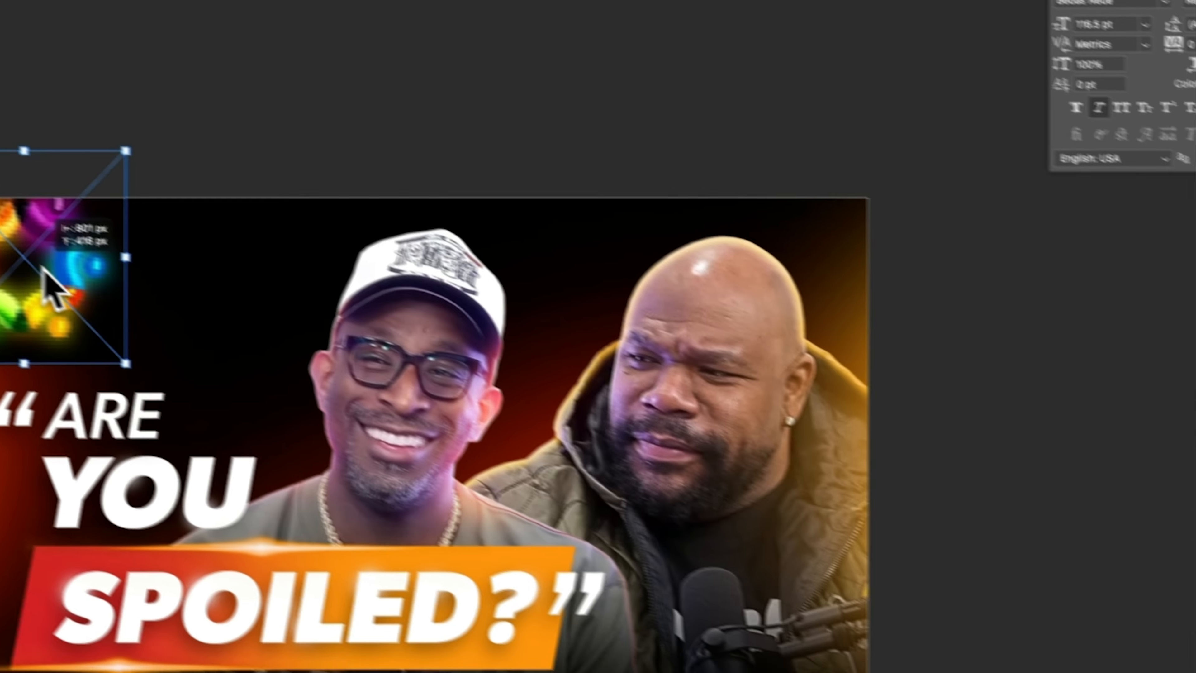
{"action": "key", "text": "Return"}
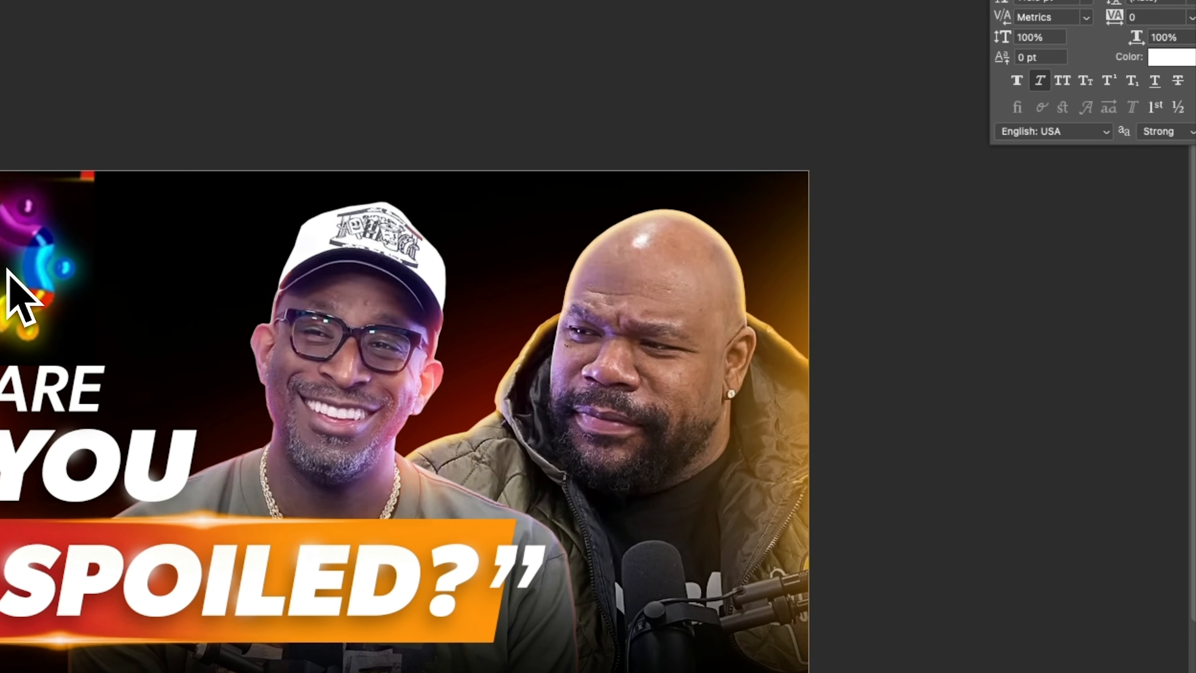
Step: Scale the logo down to about 297 × 309 px and position it in the Final File artboard's upper-left corner
{"action": "key", "text": "super+t"}
{"action": "left_click_drag", "start_coordinate": [97, 370], "coordinate": [49, 328]}
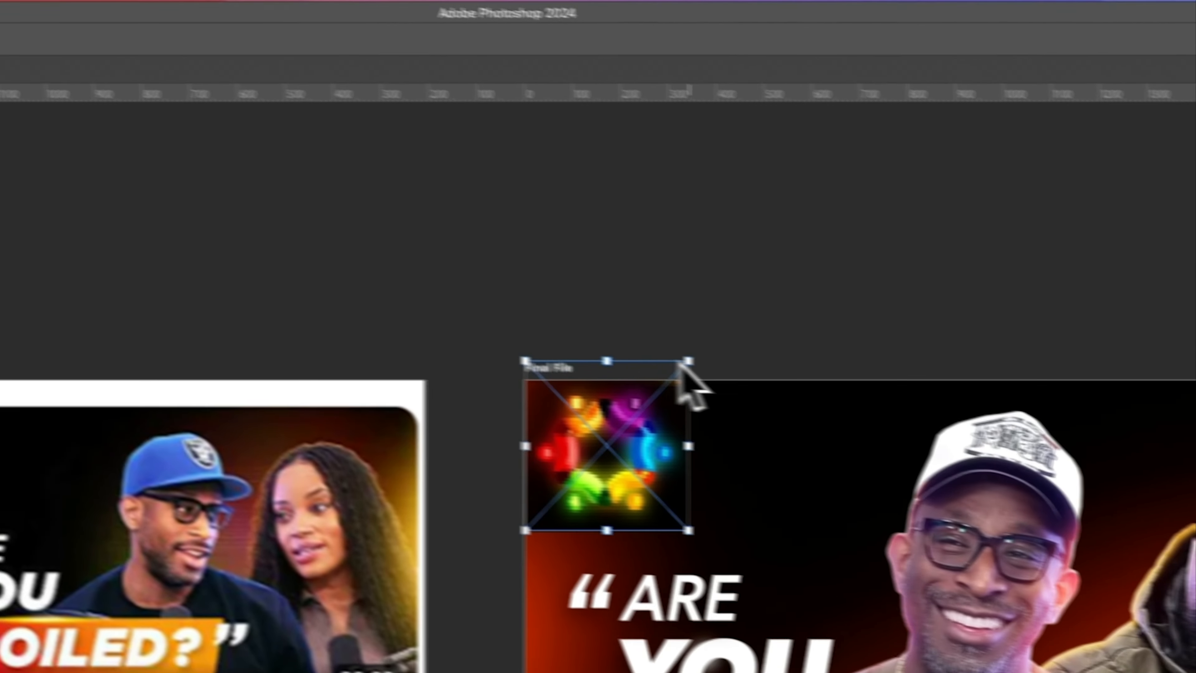
{"action": "key", "text": "Return"}
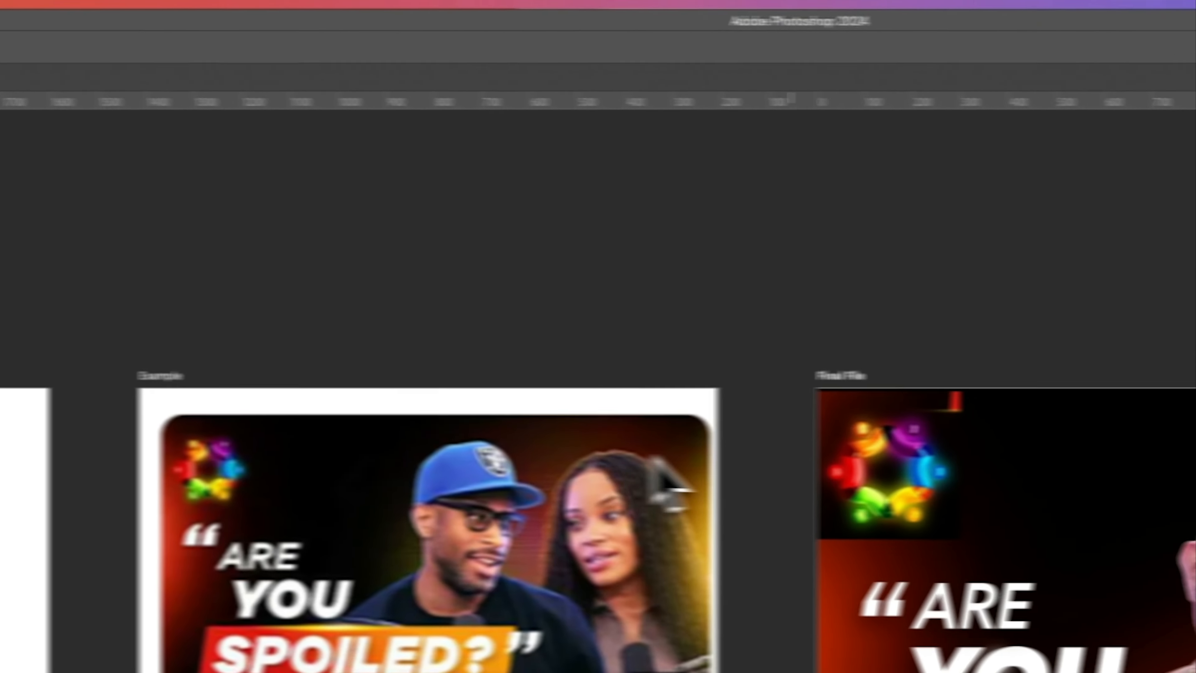
{"action": "left_click_drag", "start_coordinate": [885, 463], "coordinate": [884, 444]}
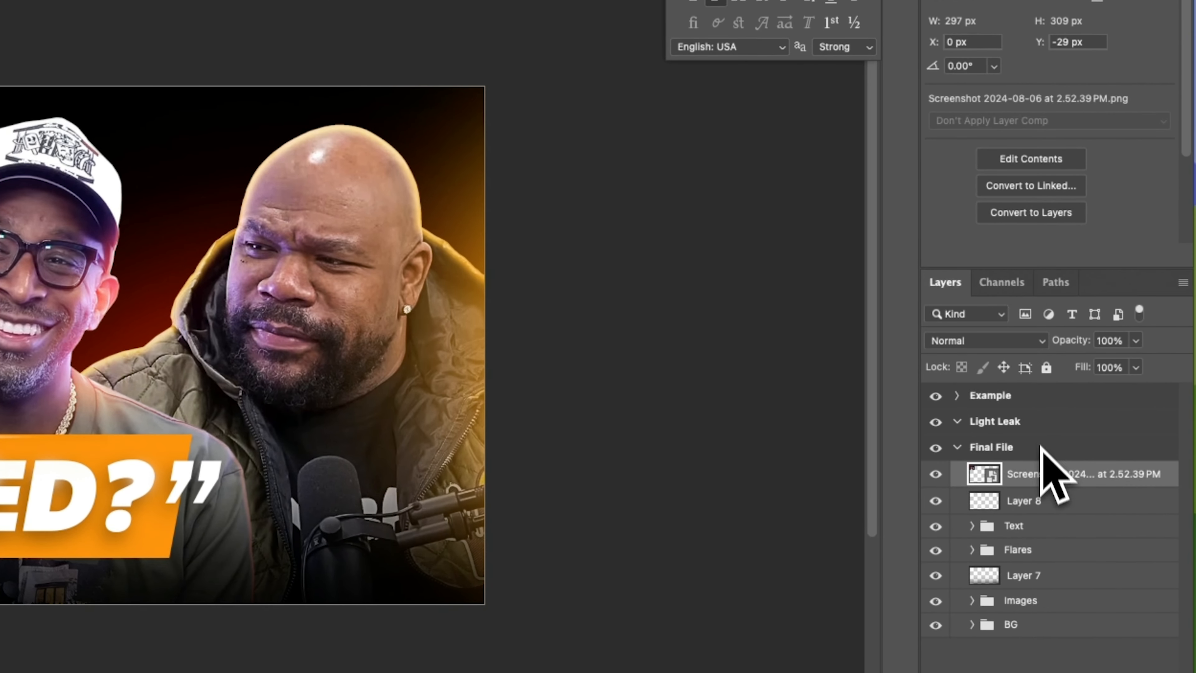
Step: Rasterize the logo layer, set its blend mode to Screen, and add a layer mask to it
{"action": "right_click", "coordinate": [1043, 473]}
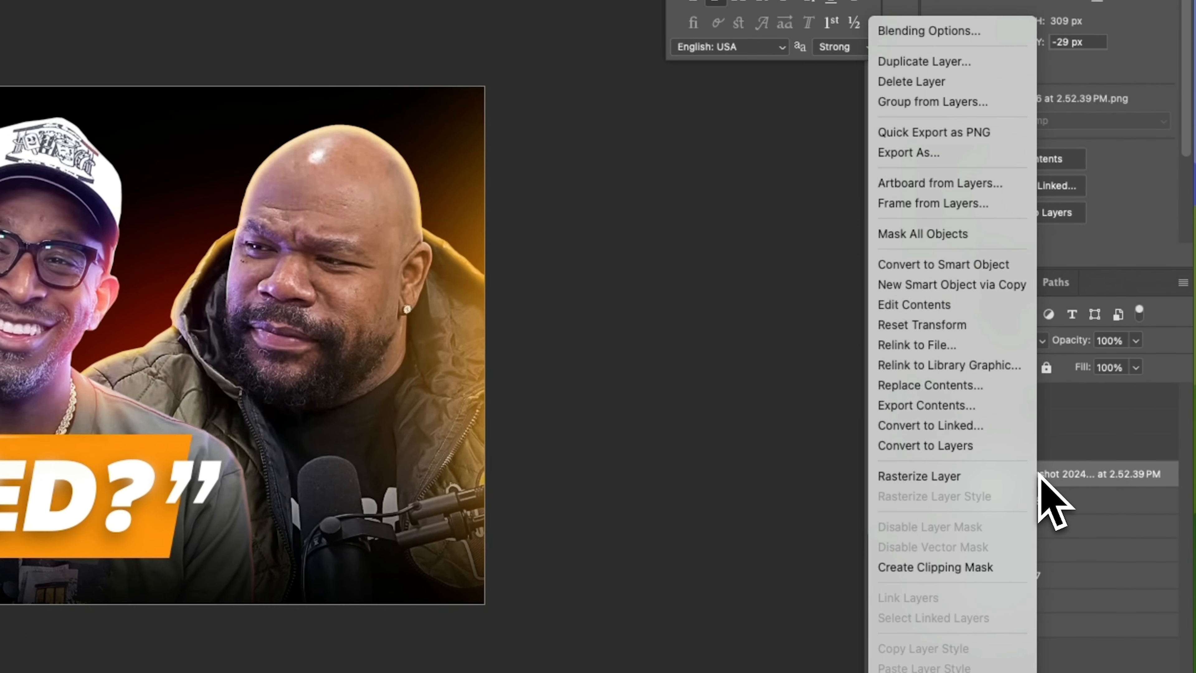
{"action": "left_click", "coordinate": [984, 474]}
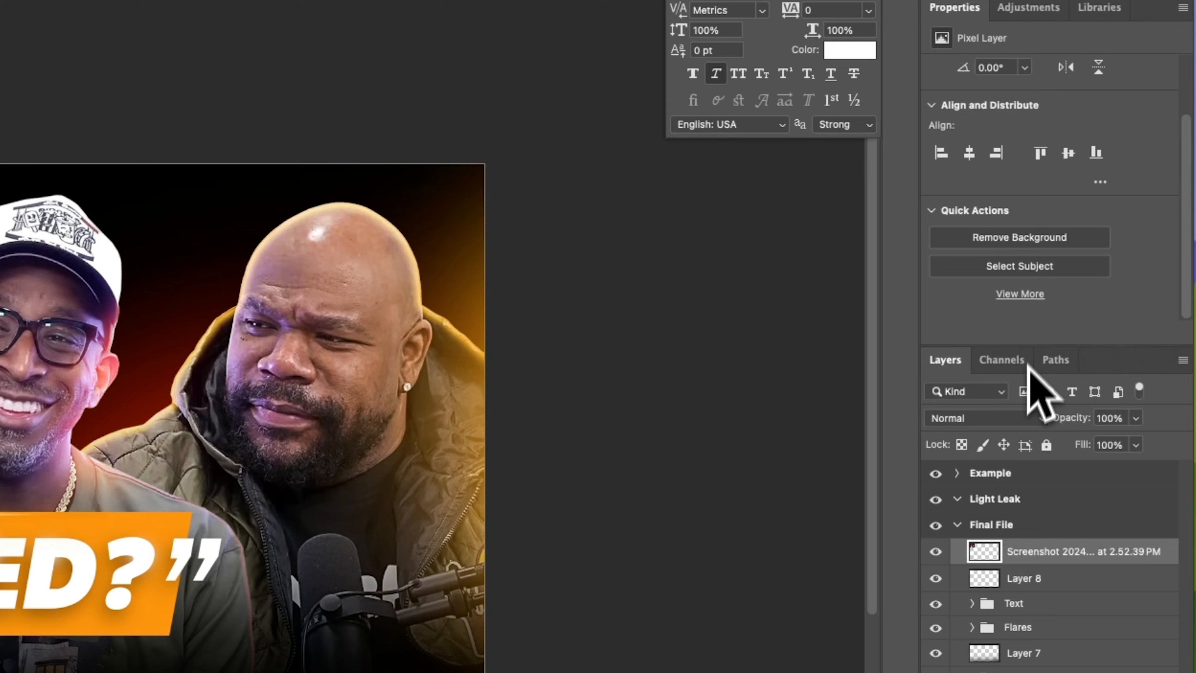
{"action": "left_click", "coordinate": [1008, 416]}
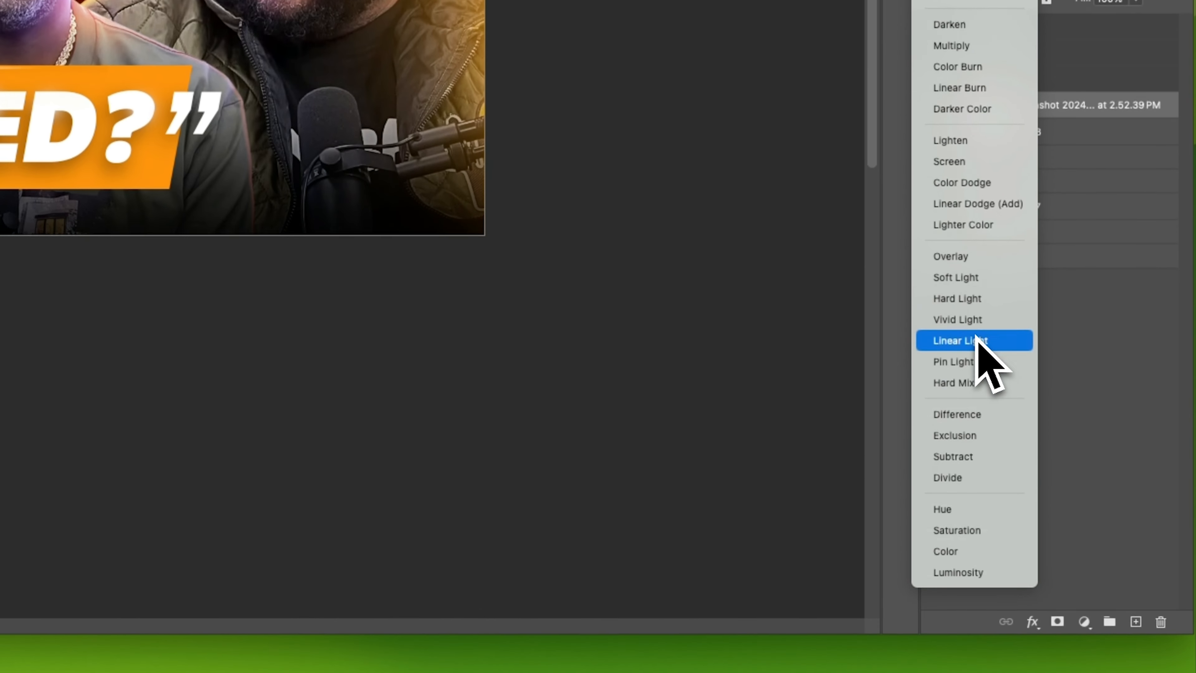
{"action": "left_click", "coordinate": [956, 162]}
{"action": "left_click", "coordinate": [1057, 609]}
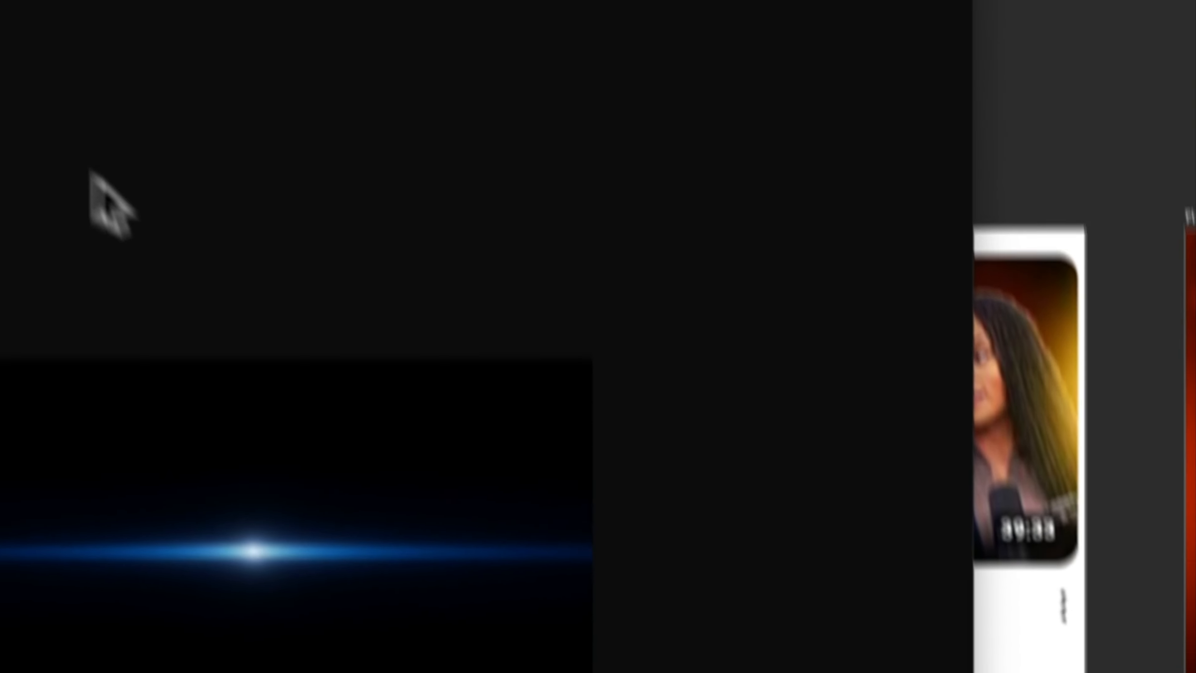
Step: Switch to YouTube in the browser and examine the thumbnail styles on the Social Proof channel's home page and video list
{"action": "left_click", "coordinate": [282, 15]}
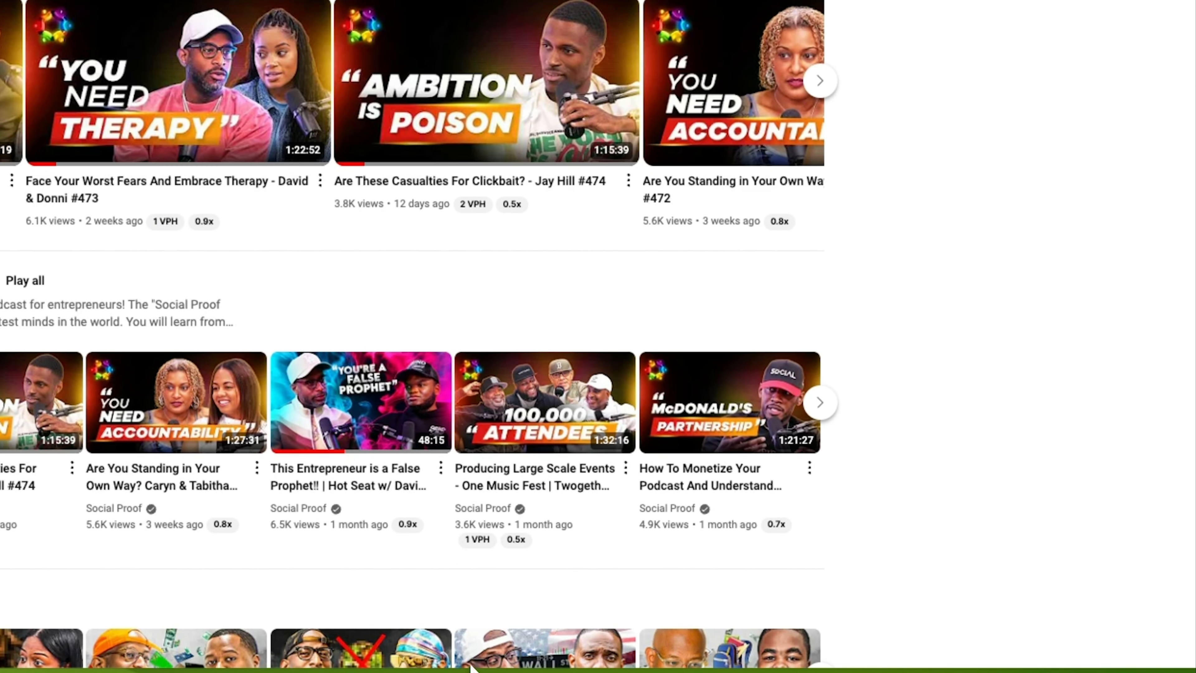
{"action": "scroll", "coordinate": [283, 330], "scroll_direction": "down", "scroll_amount": 5}
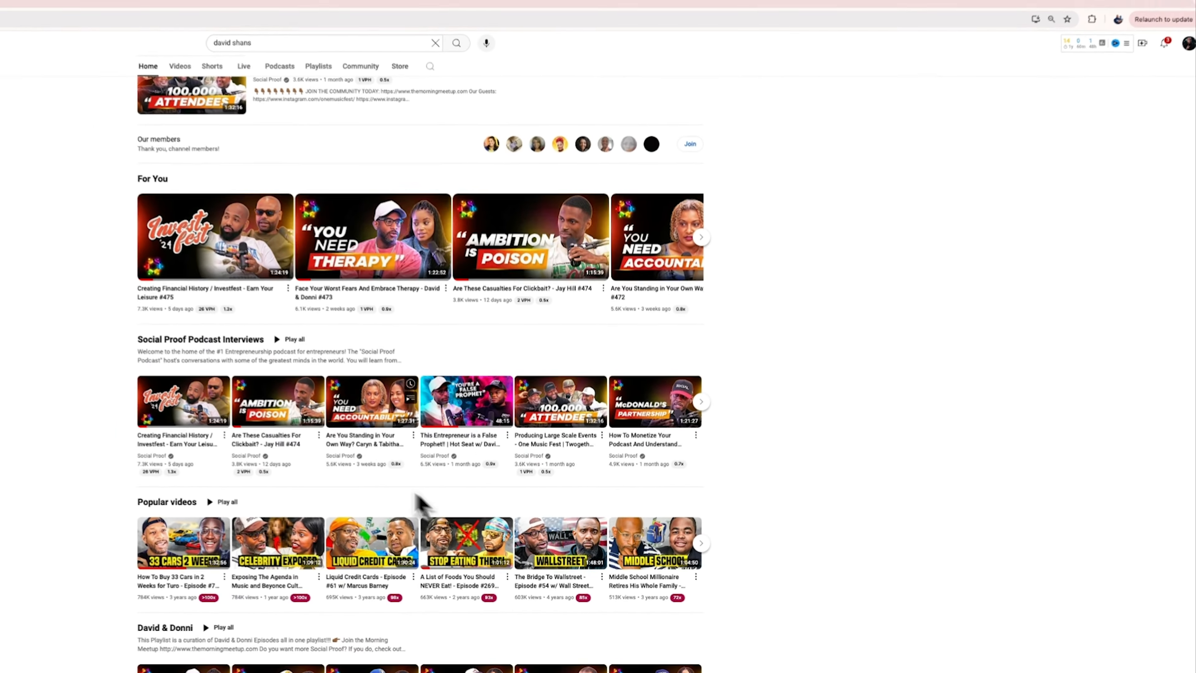
{"action": "scroll", "coordinate": [157, 408], "scroll_direction": "up", "scroll_amount": 4}
{"action": "scroll", "coordinate": [168, 394], "scroll_direction": "down", "scroll_amount": 3}
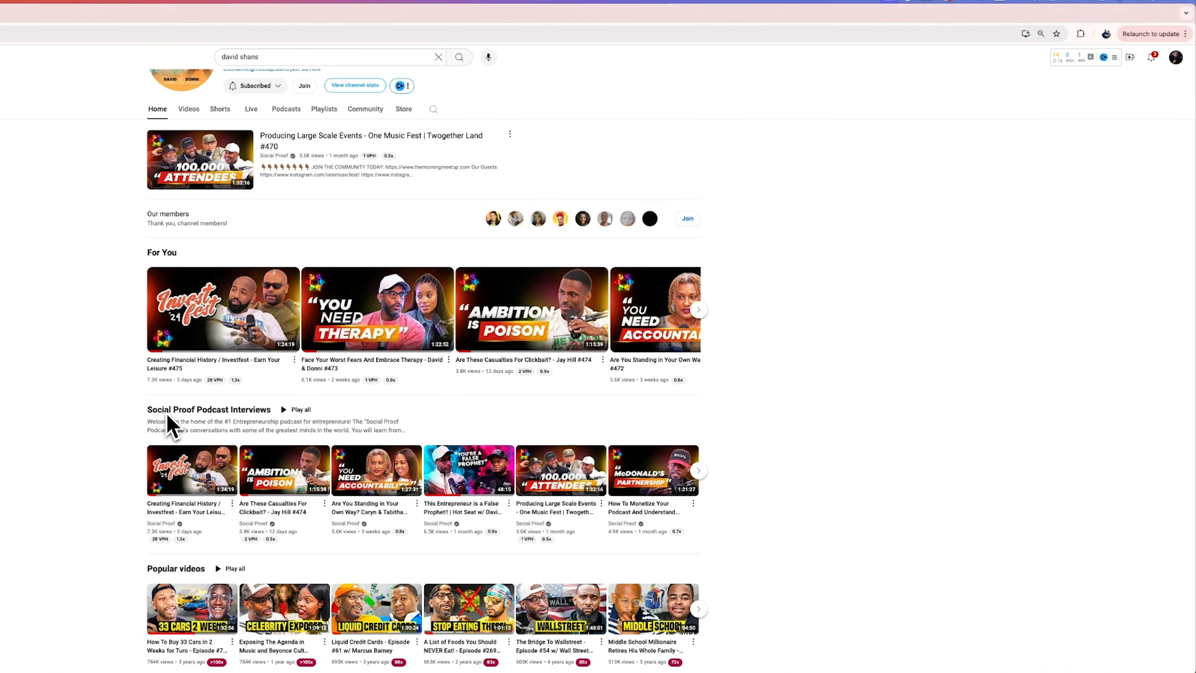
{"action": "scroll", "coordinate": [172, 426], "scroll_direction": "up", "scroll_amount": 4}
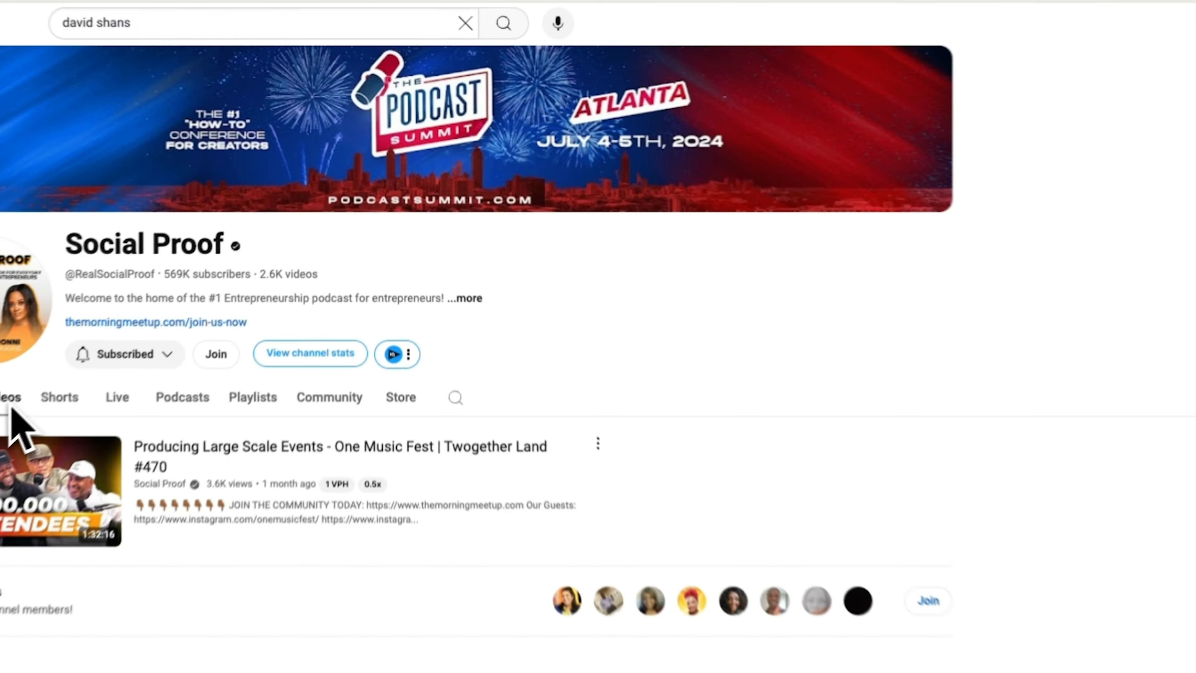
{"action": "left_click", "coordinate": [192, 267]}
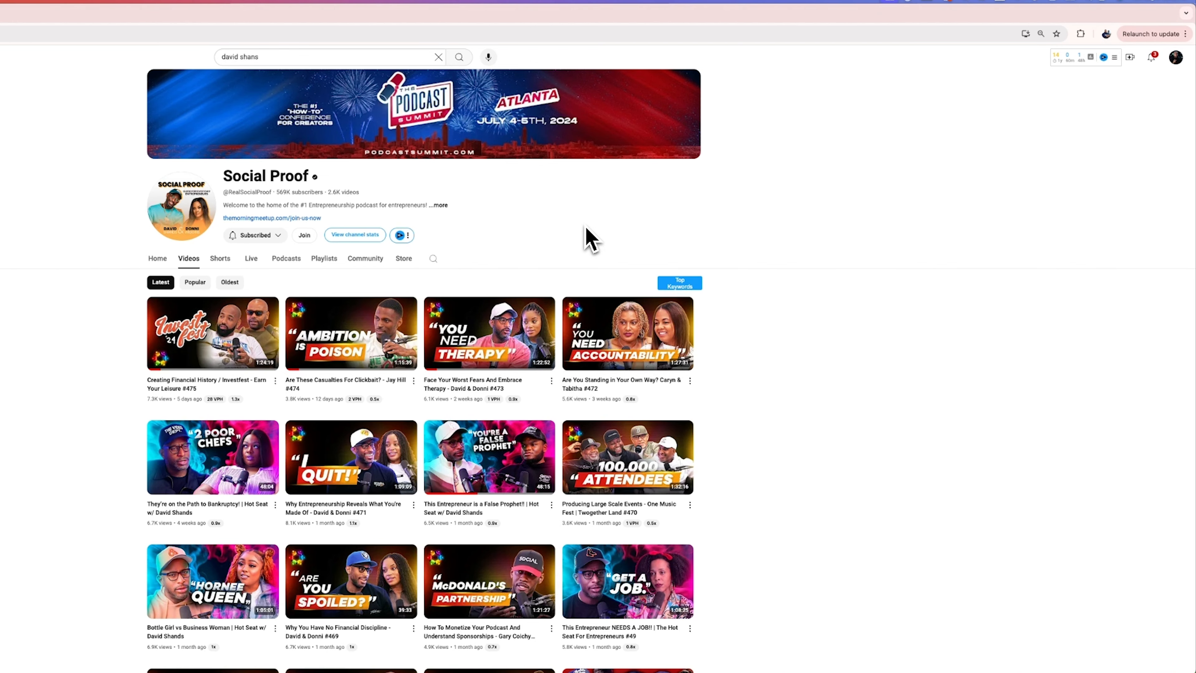
{"action": "scroll", "coordinate": [574, 400], "scroll_direction": "down", "scroll_amount": 3}
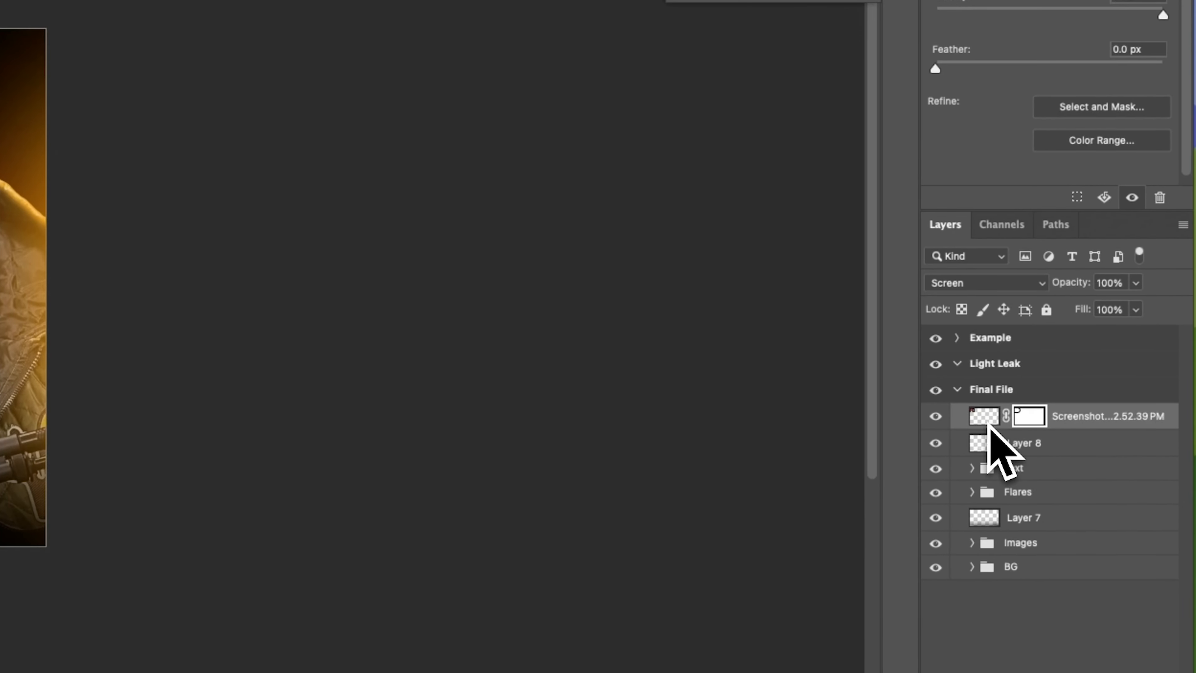
Step: Group the logo layer as Logo, and group the title glow layer, Layer 8, as Text Flare
{"action": "key", "text": "super+g"}
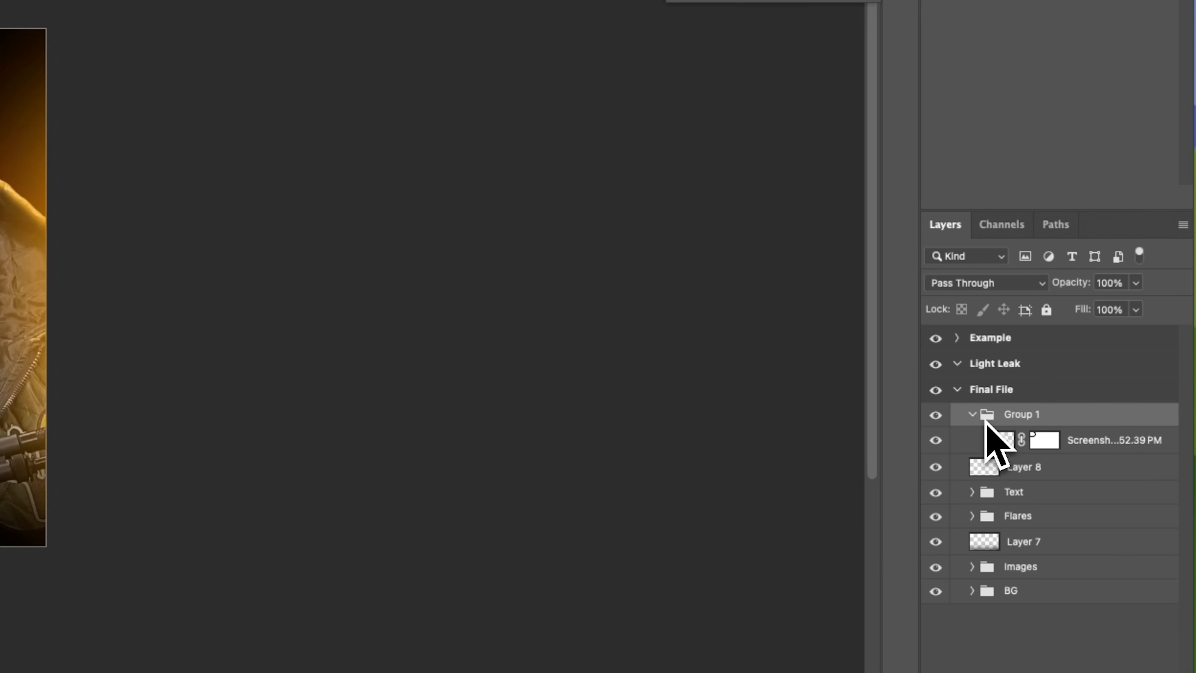
{"action": "left_click", "coordinate": [971, 415]}
{"action": "double_click", "coordinate": [1021, 415]}
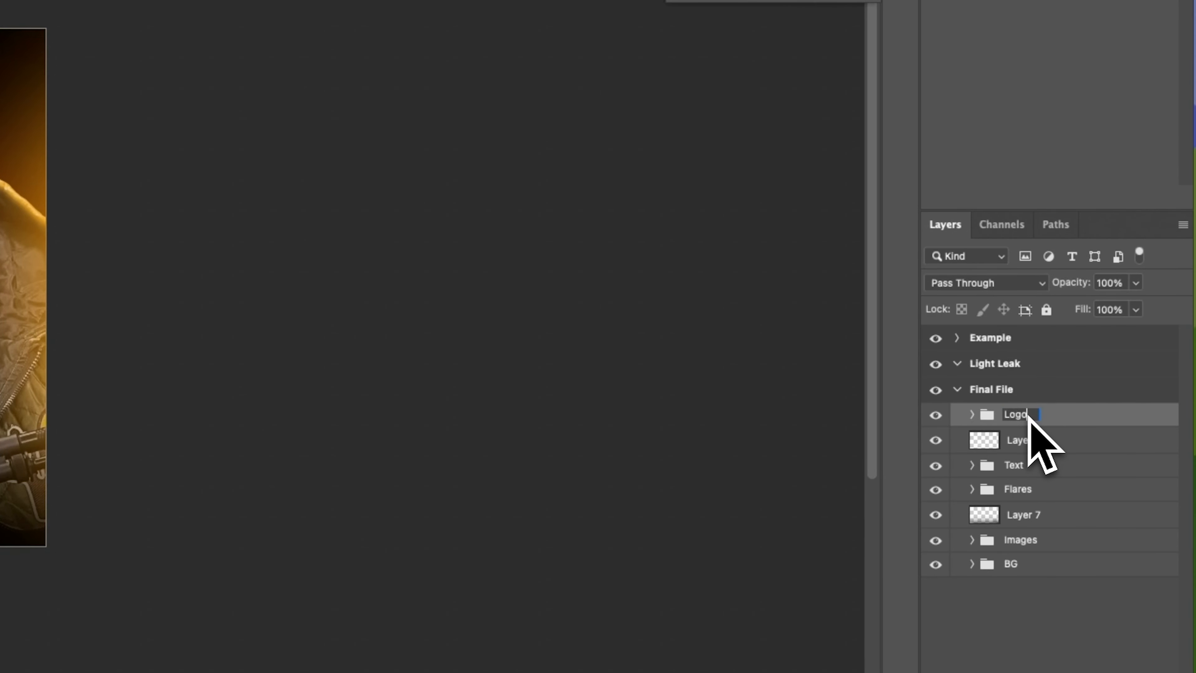
{"action": "left_click", "coordinate": [1019, 445]}
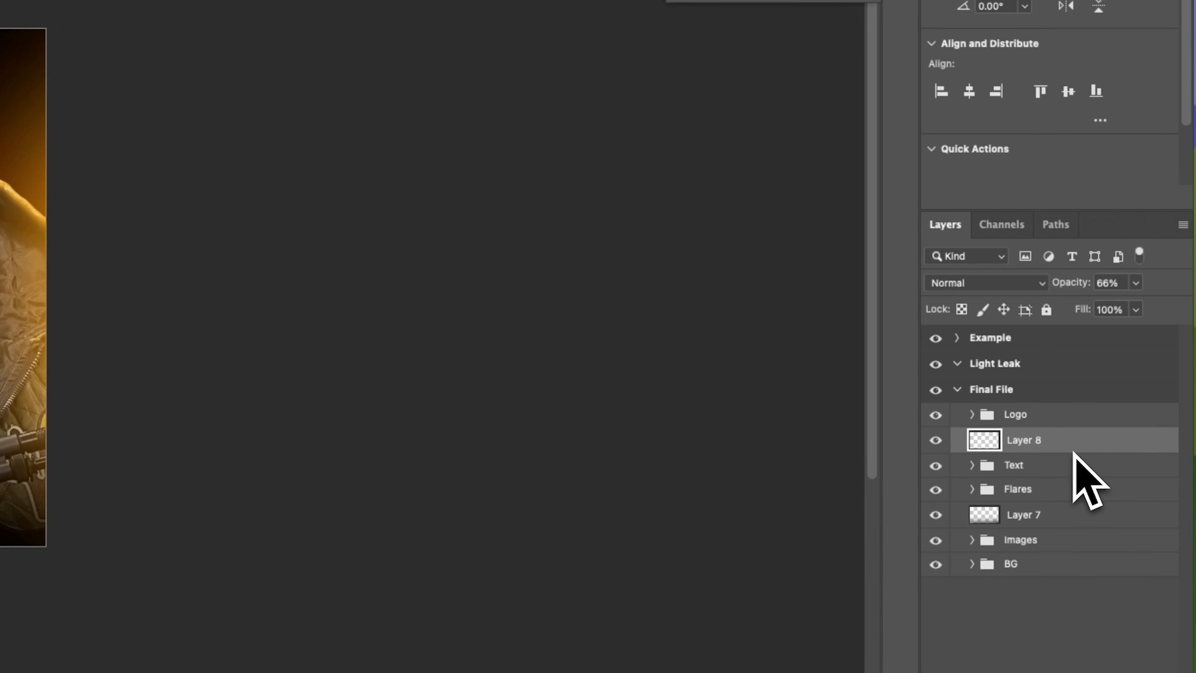
{"action": "key", "text": "super+g"}
{"action": "double_click", "coordinate": [1021, 438]}
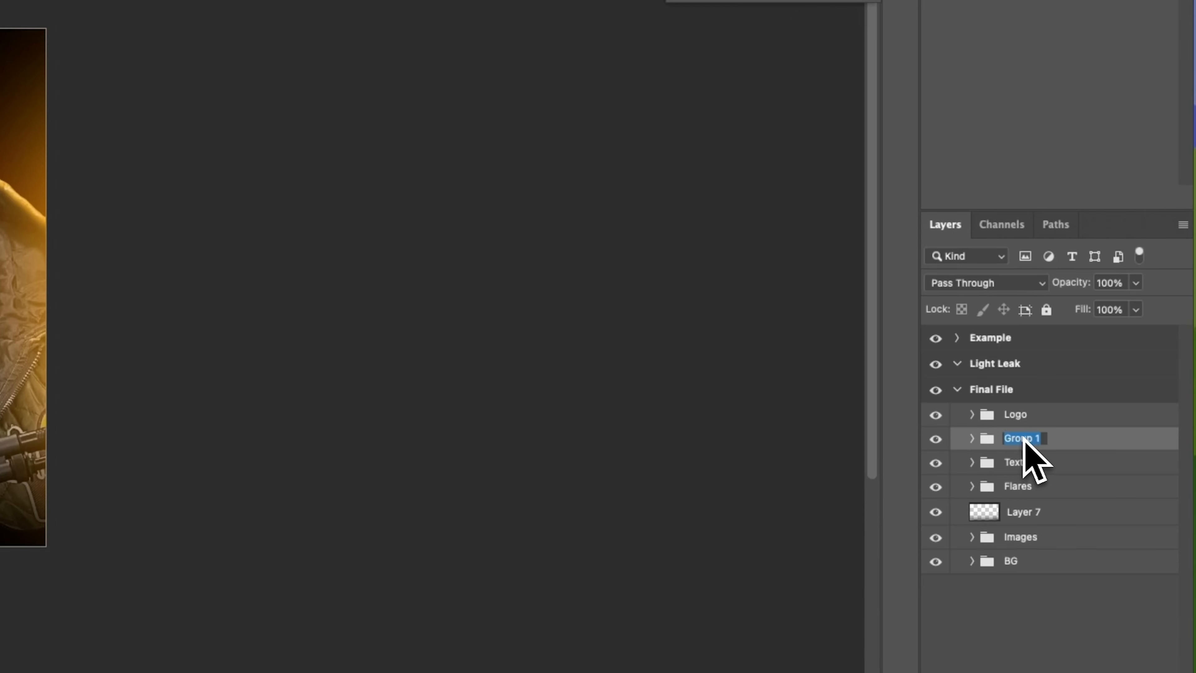
{"action": "type", "text": "Text Flare"}
{"action": "key", "text": "Return"}
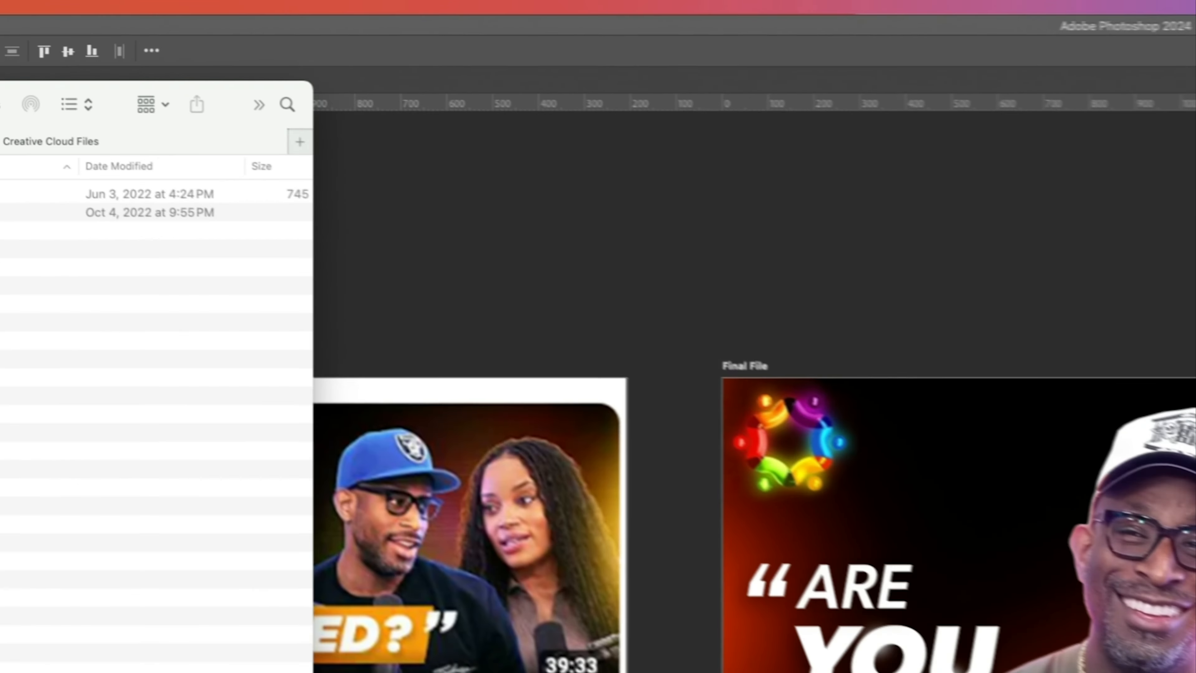
Step: Place the four texture images IMG_0145 to IMG_0148 from the Downloads folder into the Final File artboard
{"action": "key", "text": "super+alt+l"}
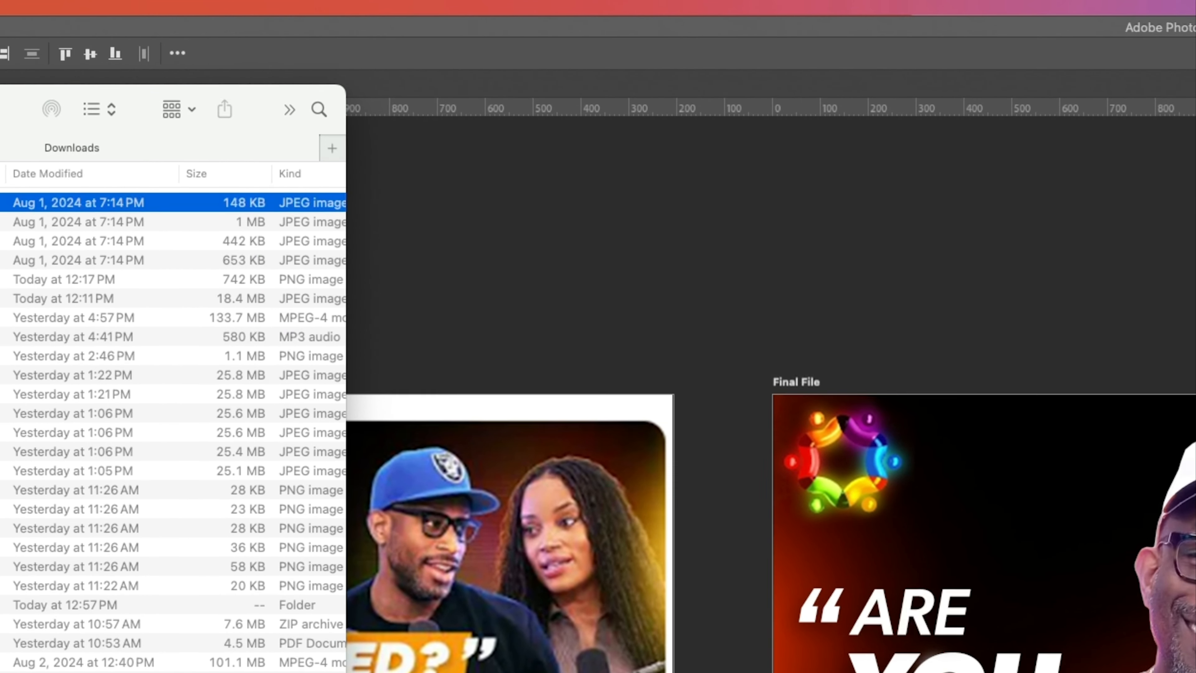
{"action": "key", "text": "shift+Down"}
{"action": "key", "text": "shift+Down"}
{"action": "key", "text": "shift+Down"}
{"action": "left_click_drag", "start_coordinate": [80, 240], "coordinate": [1102, 608]}
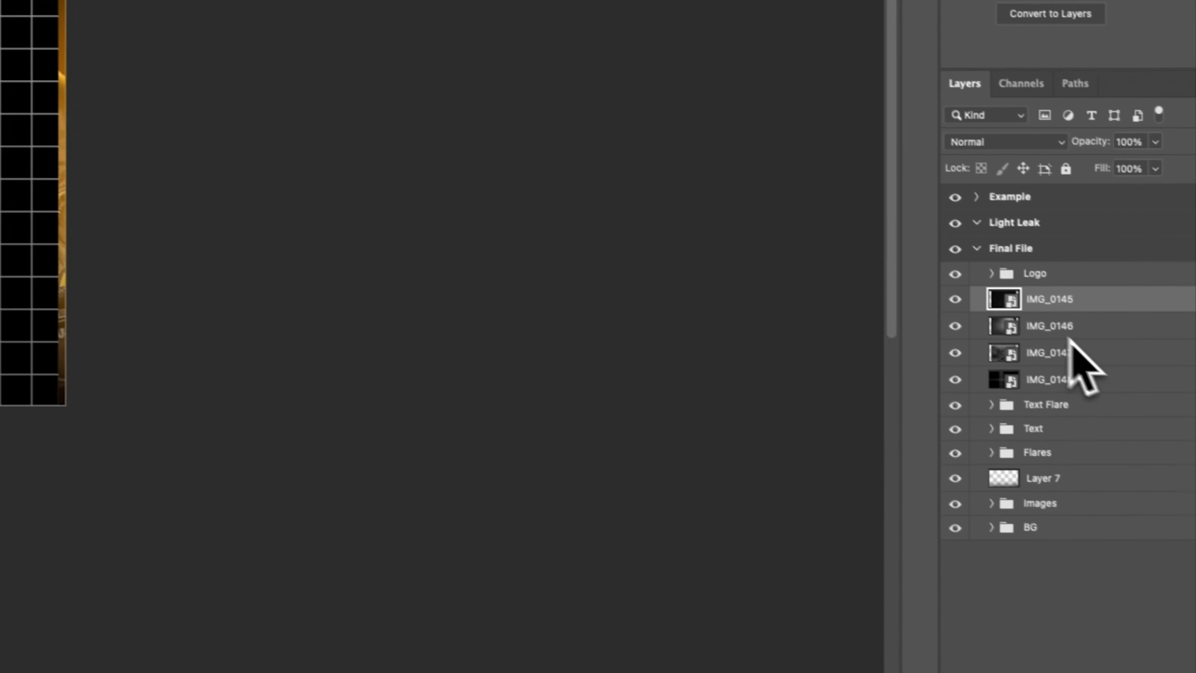
Step: Move the four texture layers IMG_0145 to IMG_0148 below the Images group, directly above the BG group
{"action": "left_click", "coordinate": [1045, 380], "text": "shift"}
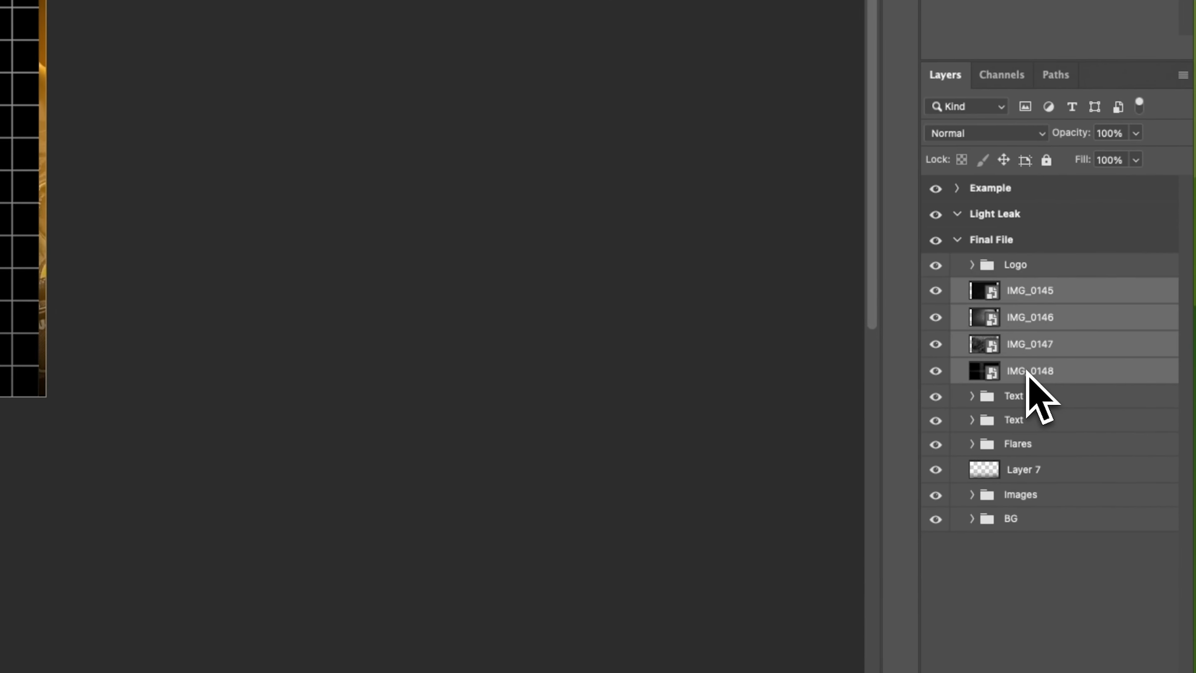
{"action": "double_click", "coordinate": [1046, 379]}
{"action": "left_click", "coordinate": [1078, 381]}
{"action": "left_click", "coordinate": [1065, 292], "text": "shift"}
{"action": "left_click_drag", "start_coordinate": [1071, 365], "coordinate": [1060, 513]}
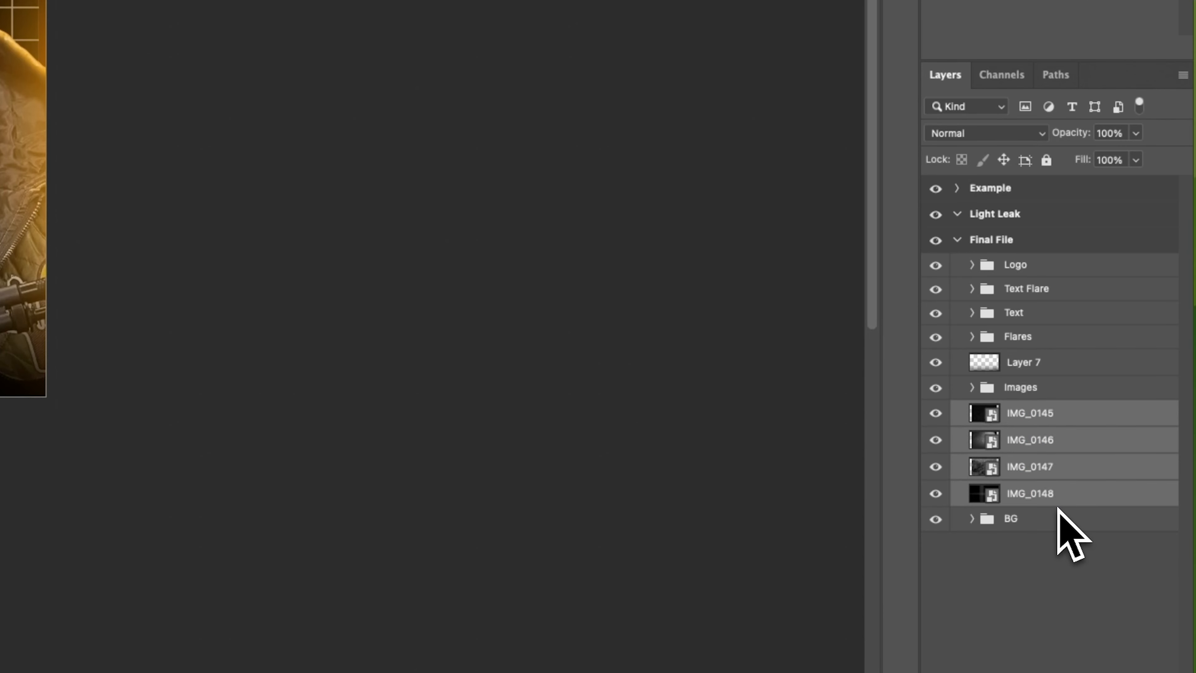
Step: Hide IMG_0145, IMG_0146 and IMG_0147, and lower the opacity of the IMG_0148 grid layer to 14%
{"action": "left_click", "coordinate": [972, 519]}
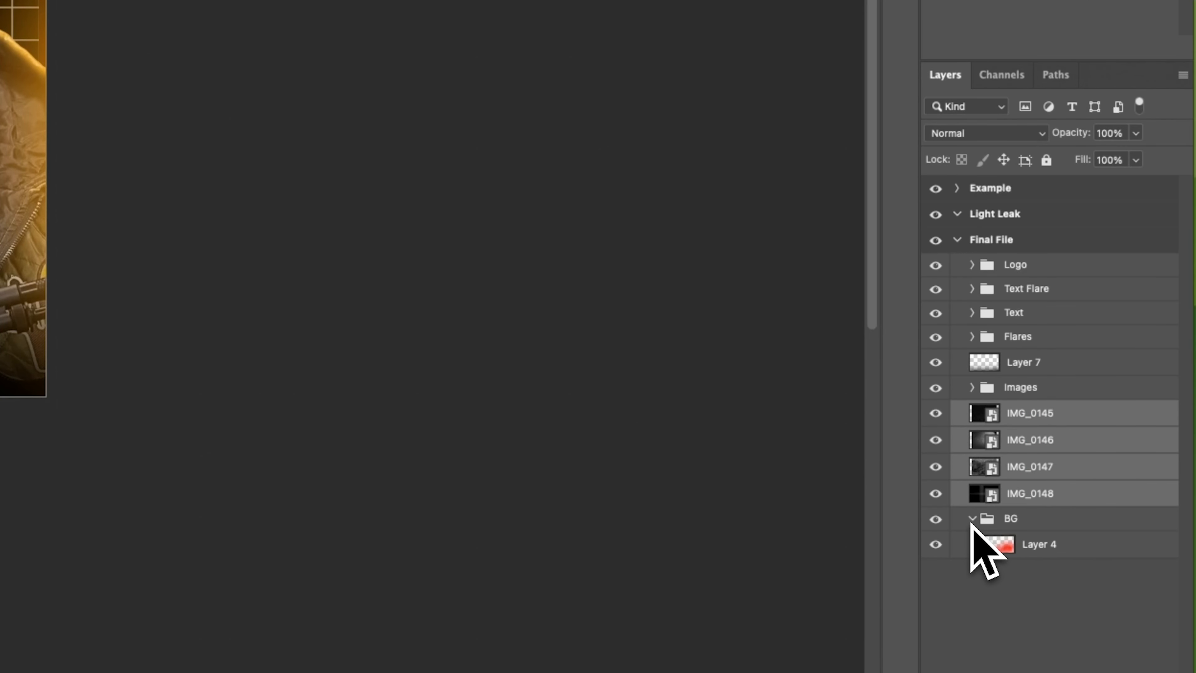
{"action": "left_click_drag", "start_coordinate": [937, 413], "coordinate": [940, 471]}
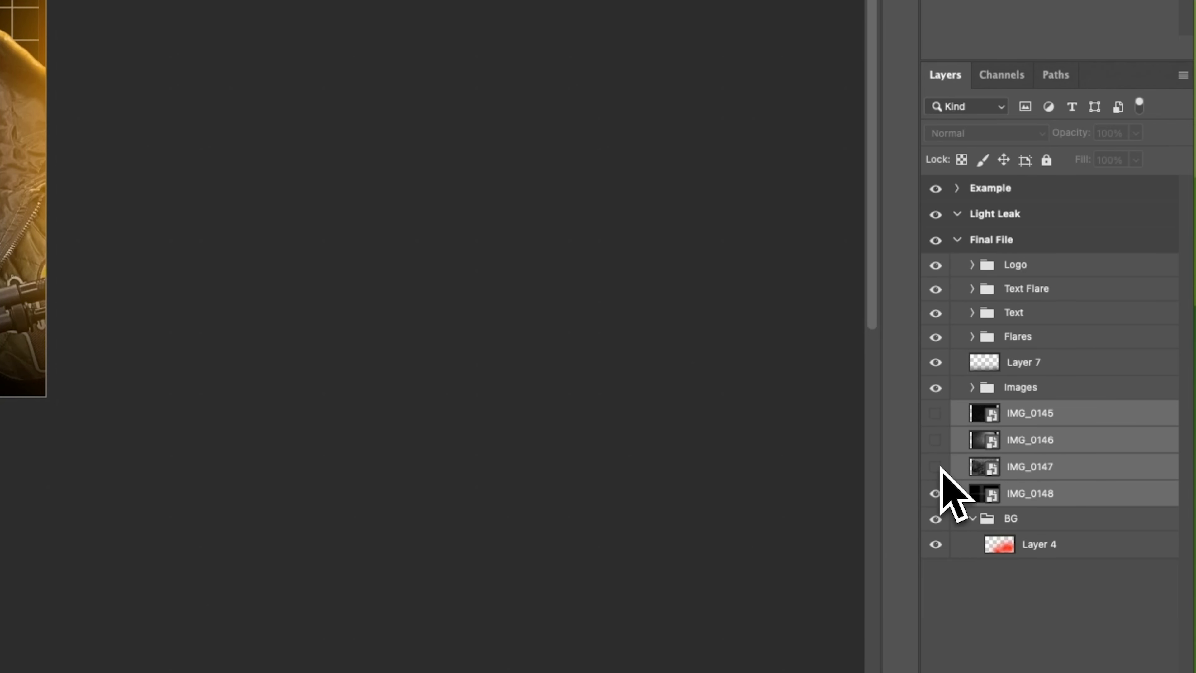
{"action": "left_click", "coordinate": [1007, 492]}
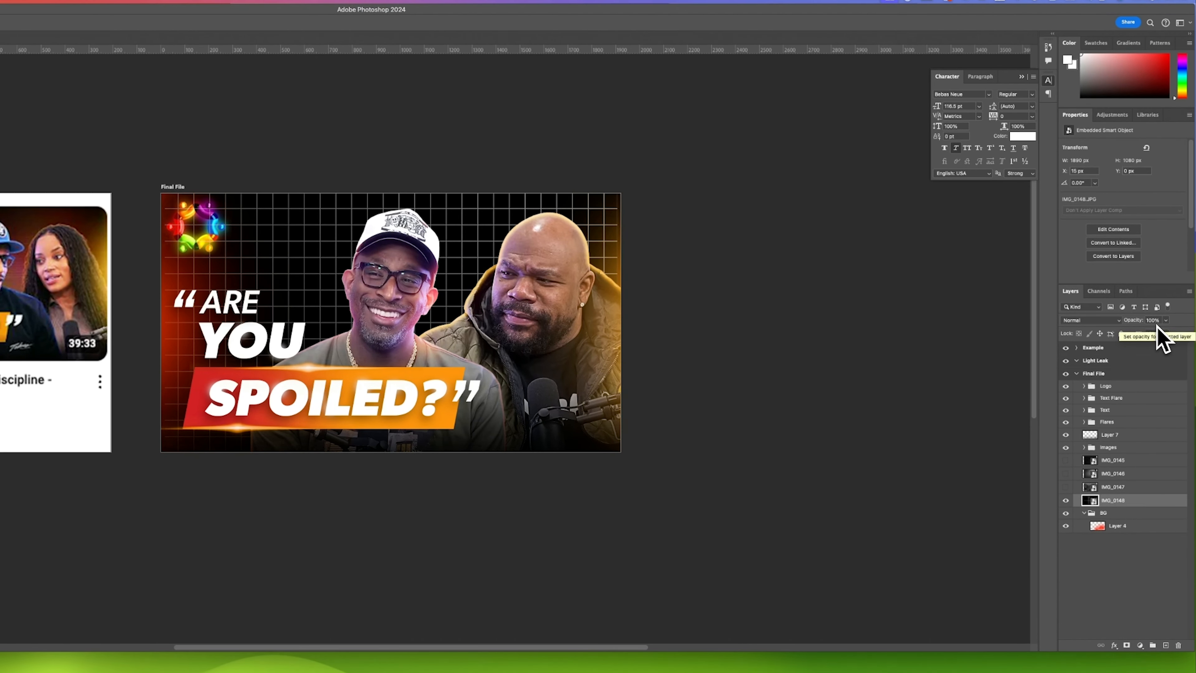
{"action": "left_click", "coordinate": [1165, 321]}
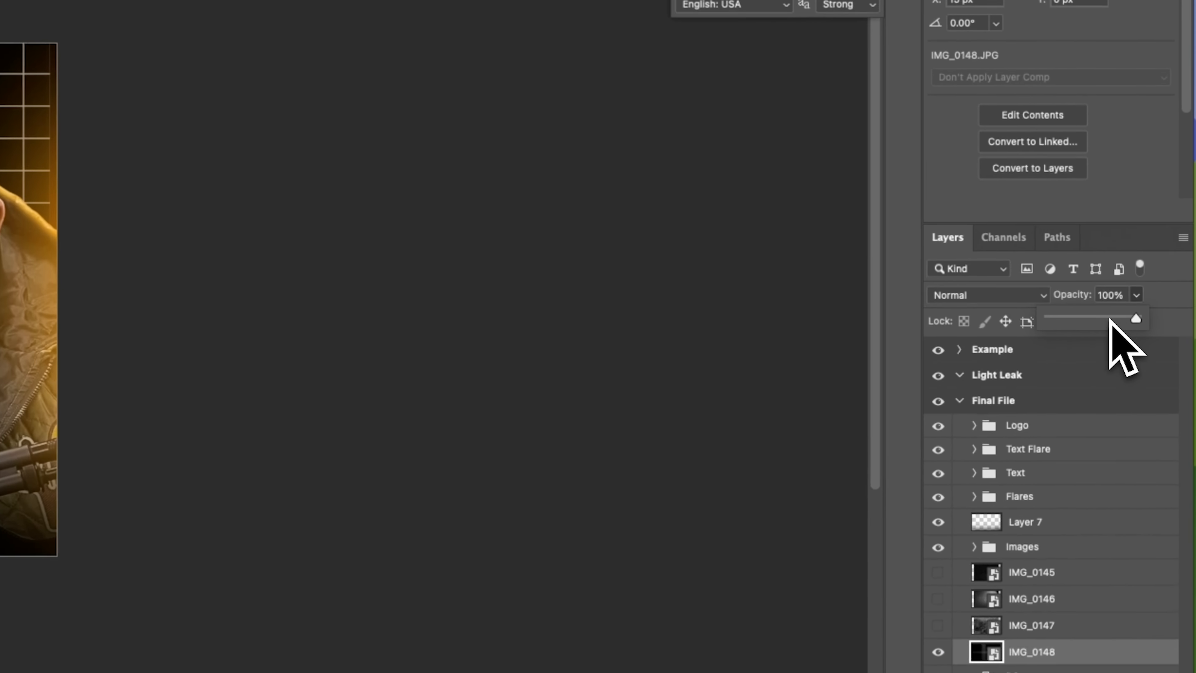
{"action": "left_click_drag", "start_coordinate": [1109, 321], "coordinate": [1070, 320]}
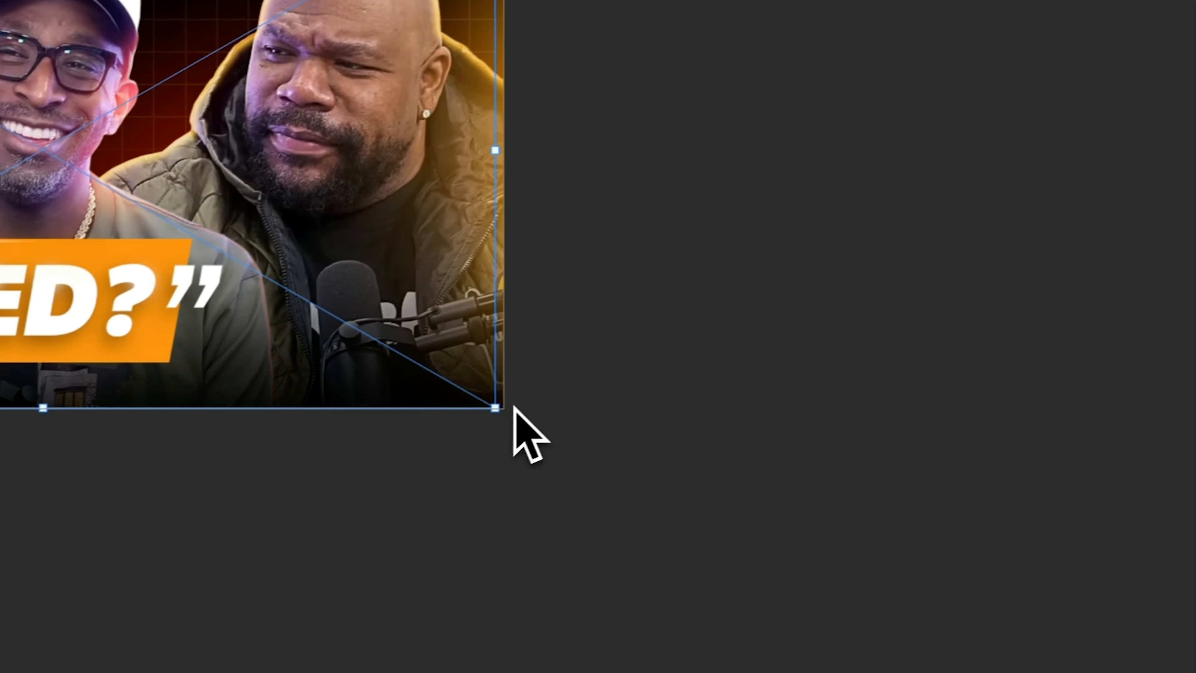
Step: Enlarge the IMG_0148 grid to cover the artboard's full width, and add a layer mask to it
{"action": "left_click_drag", "start_coordinate": [513, 406], "coordinate": [526, 404]}
{"action": "key", "text": "Return"}
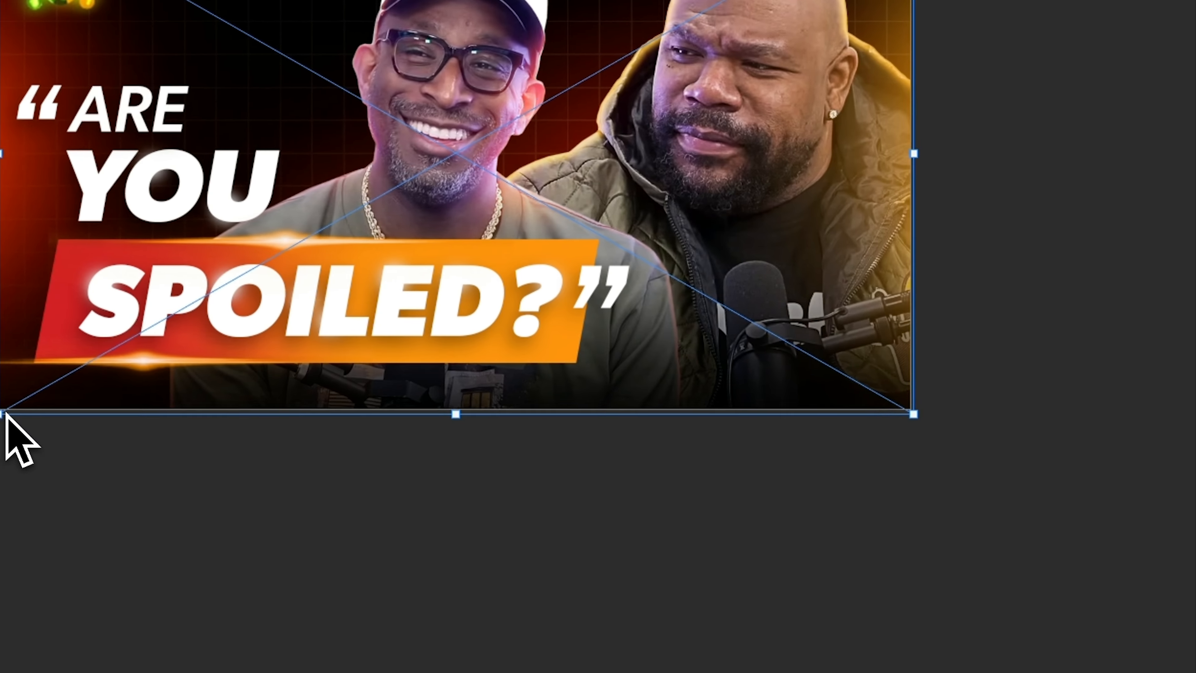
{"action": "left_click_drag", "start_coordinate": [5, 413], "coordinate": [8, 435]}
{"action": "key", "text": "Return"}
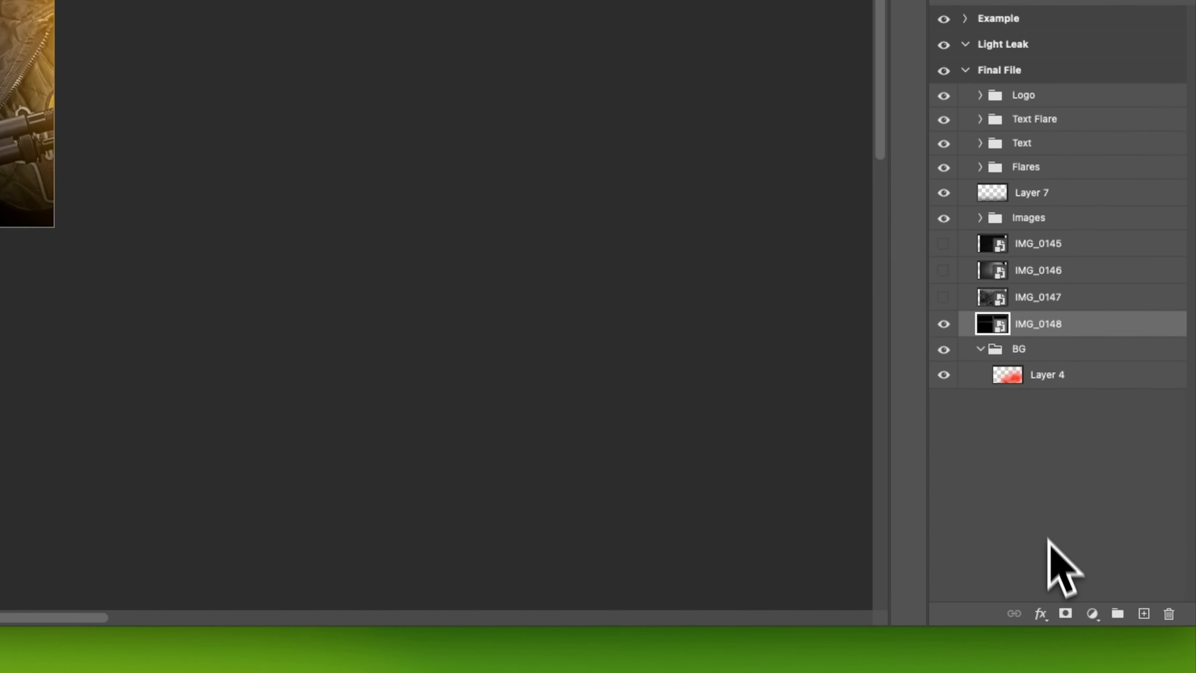
{"action": "left_click", "coordinate": [1060, 613]}
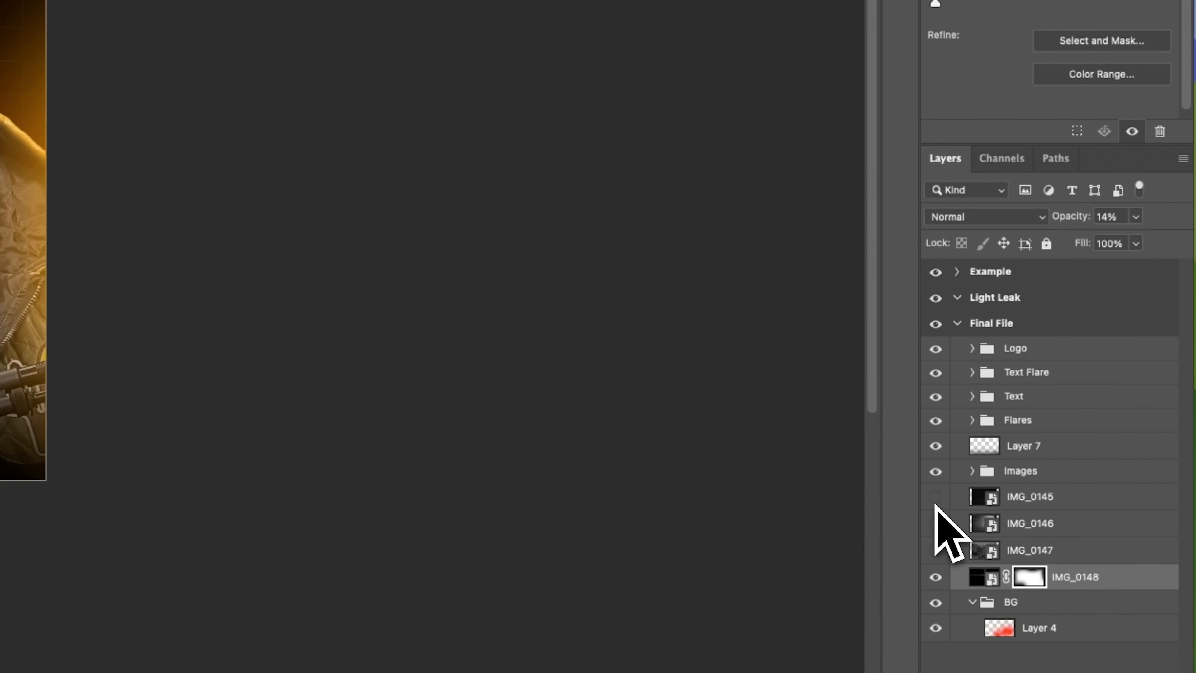
Step: Show the IMG_0145 texture and enlarge it to about 1997 × 1331 px to cover the whole artboard
{"action": "left_click", "coordinate": [936, 497]}
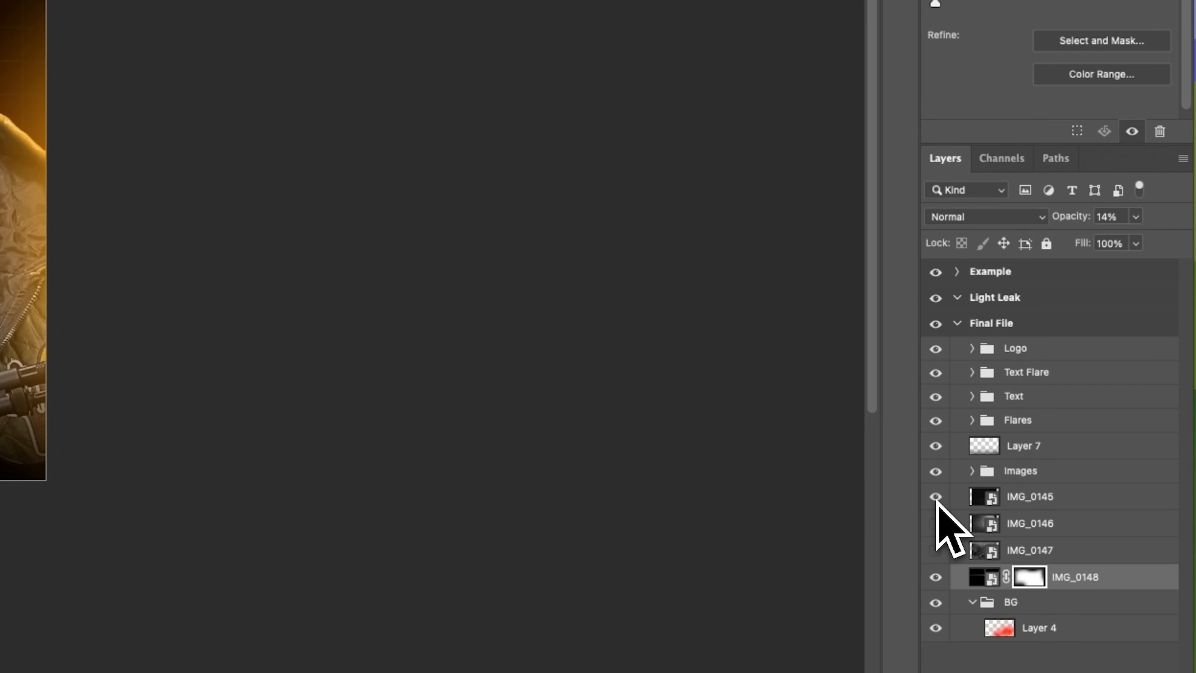
{"action": "left_click", "coordinate": [1040, 498]}
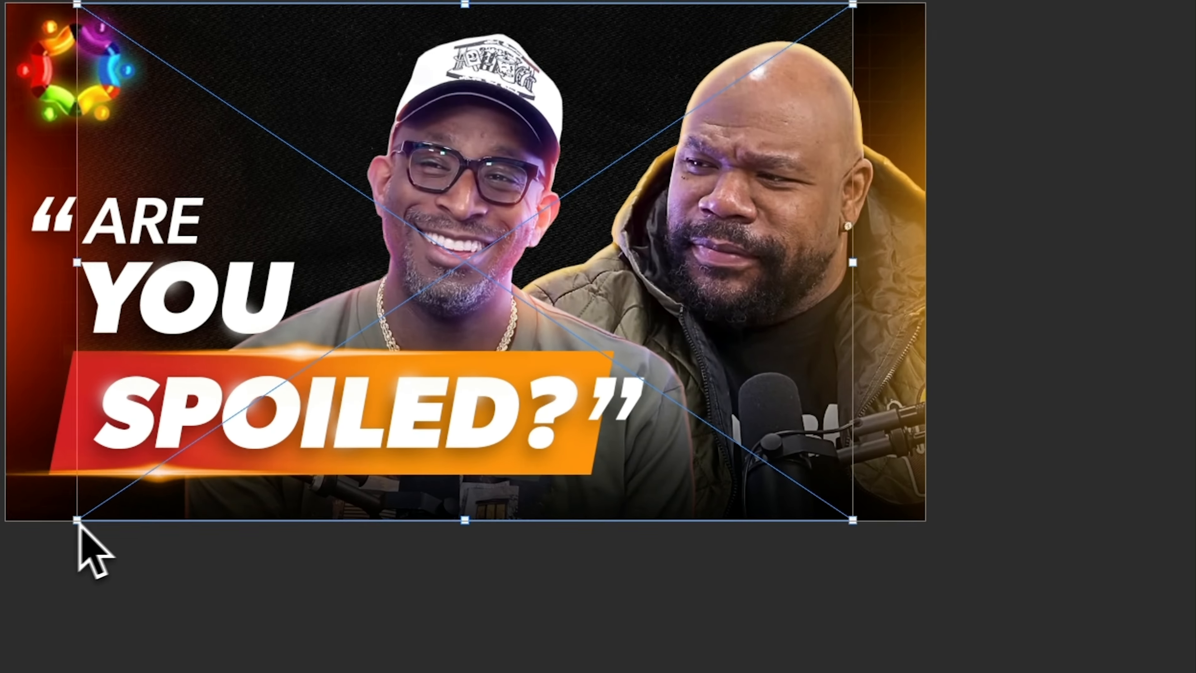
{"action": "left_click_drag", "start_coordinate": [78, 521], "coordinate": [2, 571]}
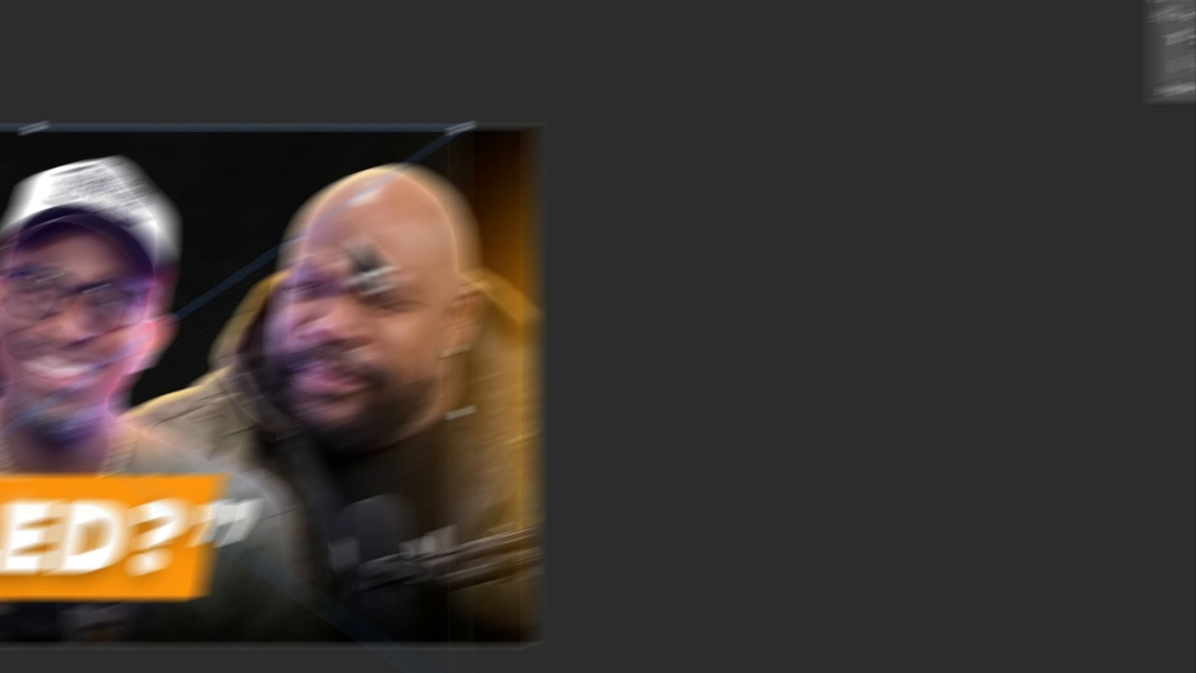
{"action": "left_click_drag", "start_coordinate": [851, 6], "coordinate": [977, 0]}
{"action": "left_click_drag", "start_coordinate": [197, 217], "coordinate": [192, 224]}
{"action": "key", "text": "Return"}
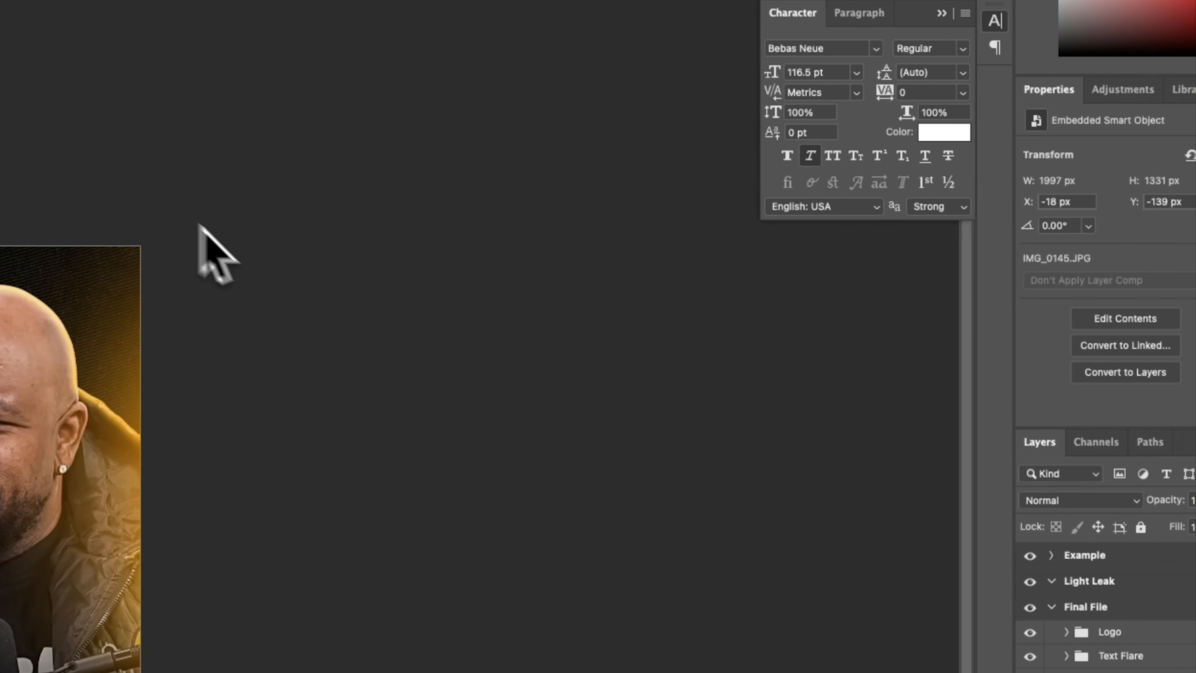
Step: Open the blend mode choices for the IMG_0145 texture layer
{"action": "left_click", "coordinate": [1048, 432]}
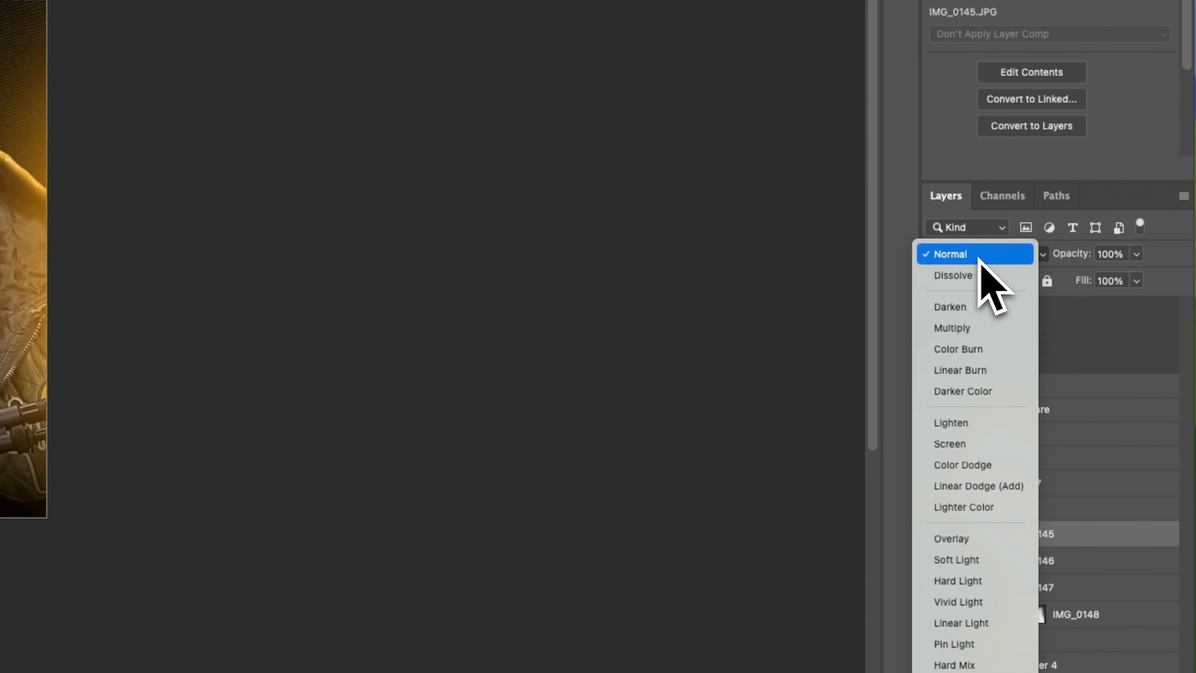